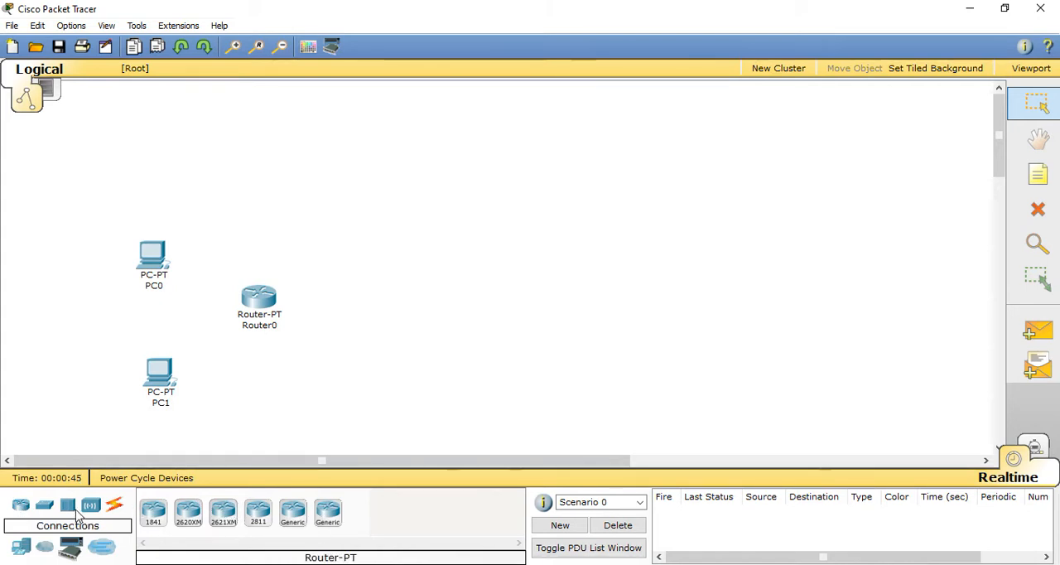
{"action": "left_click", "coordinate": [44, 504]}
{"action": "left_click", "coordinate": [294, 517]}
{"action": "left_click", "coordinate": [329, 317]}
{"action": "left_click", "coordinate": [339, 323]}
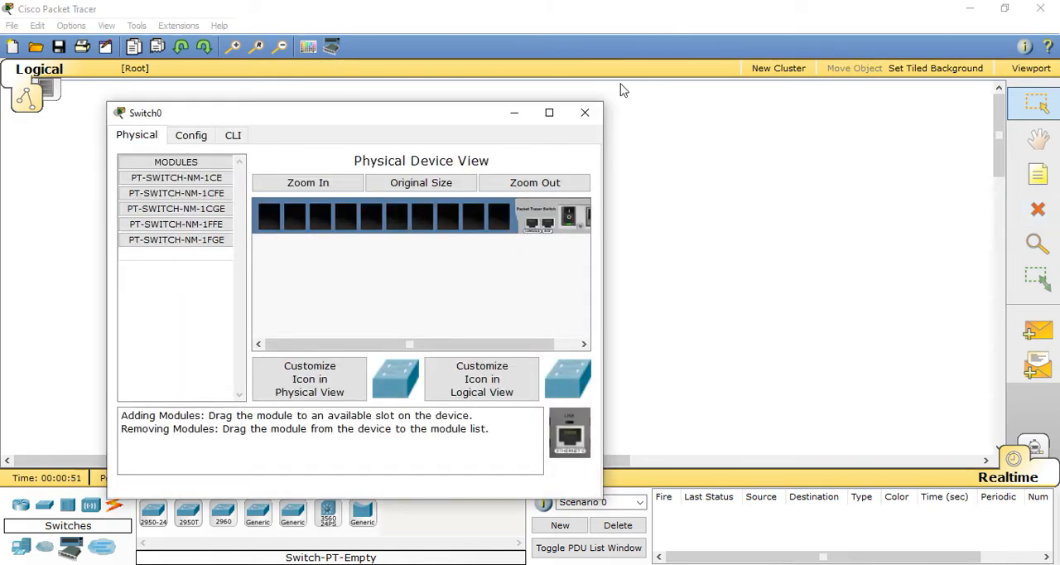
{"action": "left_click", "coordinate": [585, 111]}
{"action": "left_click", "coordinate": [1038, 208]}
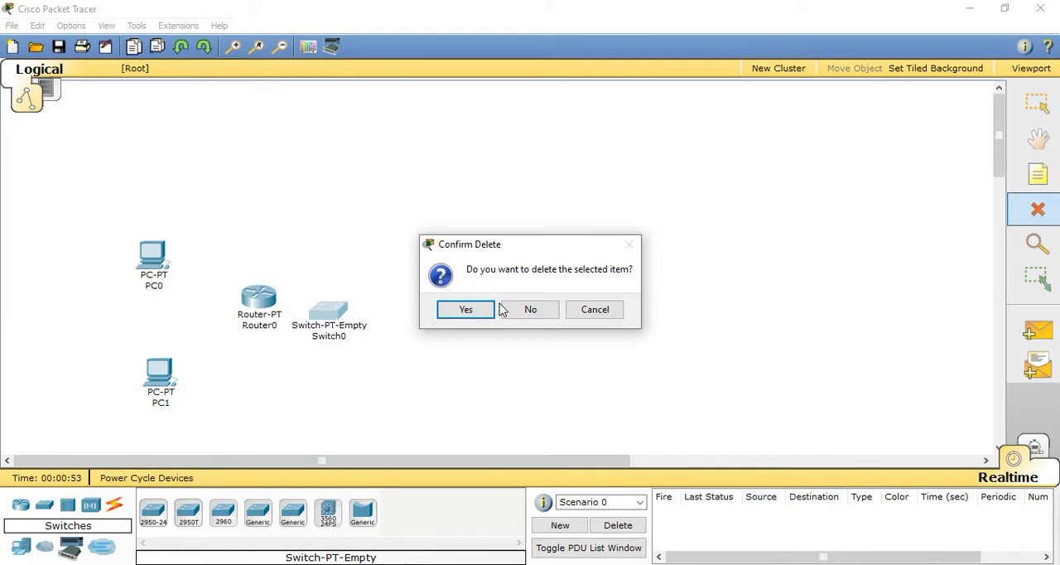
{"action": "left_click", "coordinate": [471, 309]}
Step: Add a generic Switch-PT beside PC0 and move Router0 to the right of it, level with the switch
{"action": "left_click", "coordinate": [258, 512]}
{"action": "left_click", "coordinate": [235, 267]}
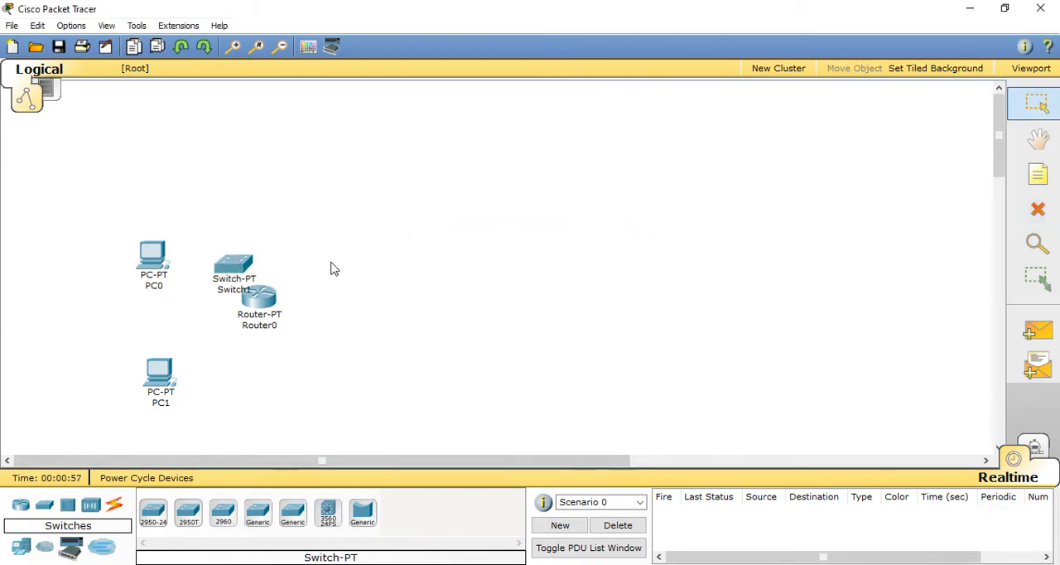
{"action": "left_click_drag", "start_coordinate": [269, 306], "coordinate": [317, 276]}
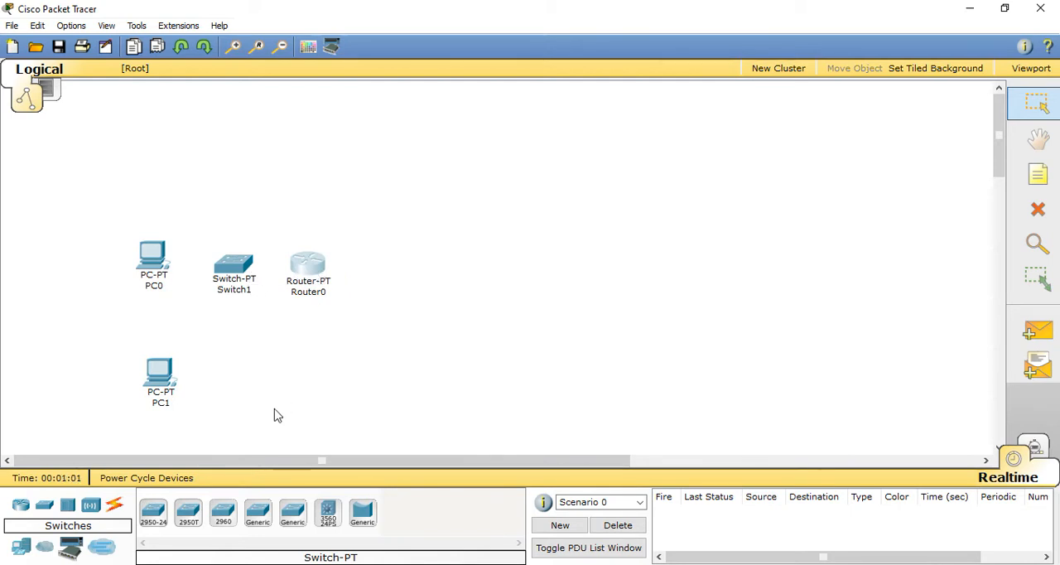
Step: Add a second generic Router-PT just to the right of Router0
{"action": "left_click", "coordinate": [21, 504]}
{"action": "left_click", "coordinate": [293, 511]}
{"action": "left_click", "coordinate": [361, 266]}
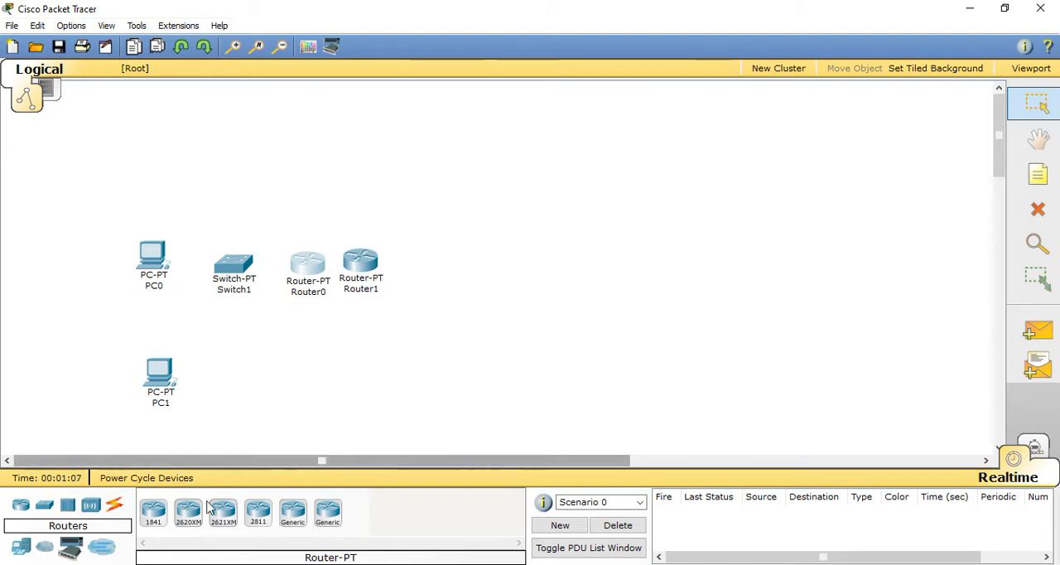
Step: Add a generic Server-PT to the right of the routers and move Router1 midway between Router0 and the server
{"action": "left_click", "coordinate": [20, 547]}
{"action": "left_click", "coordinate": [223, 514]}
{"action": "left_click", "coordinate": [497, 256]}
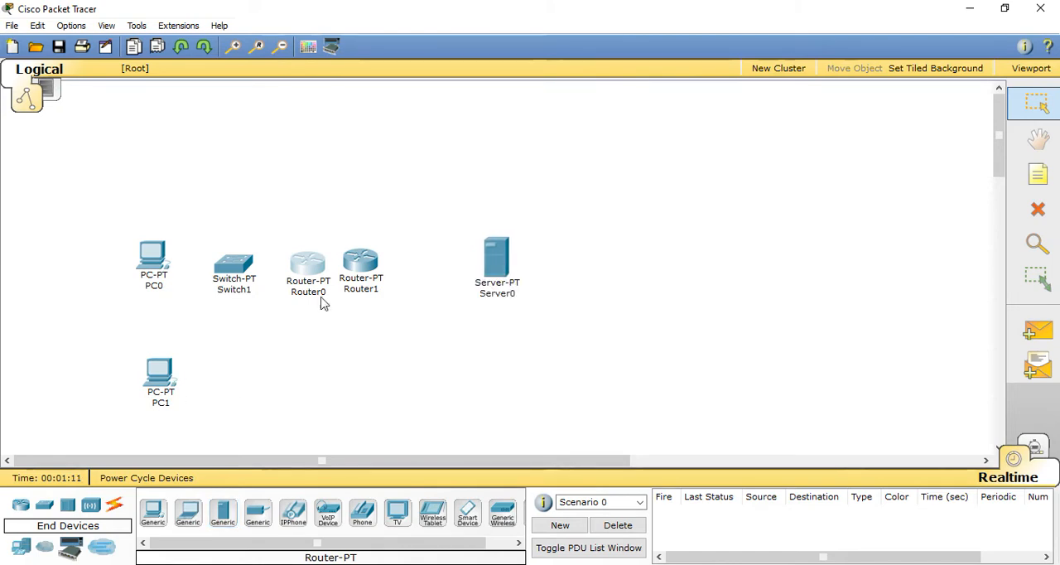
{"action": "left_click_drag", "start_coordinate": [360, 263], "coordinate": [399, 263]}
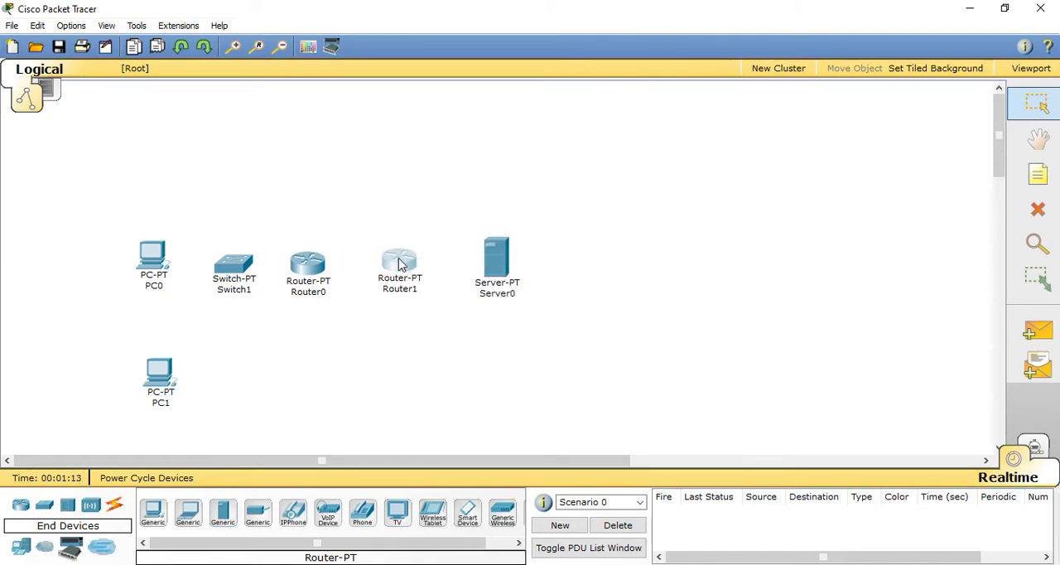
Step: Rearrange Switch1, PC0 and PC1 so the switch sits between the two PCs and Router0
{"action": "left_click_drag", "start_coordinate": [216, 273], "coordinate": [185, 300]}
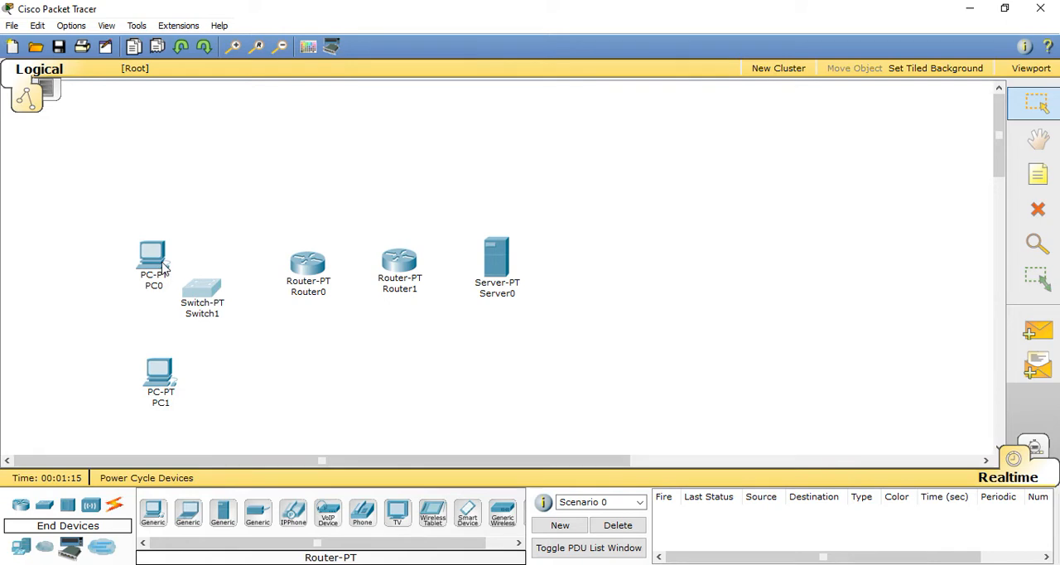
{"action": "left_click_drag", "start_coordinate": [152, 267], "coordinate": [122, 280]}
{"action": "left_click_drag", "start_coordinate": [161, 379], "coordinate": [139, 367]}
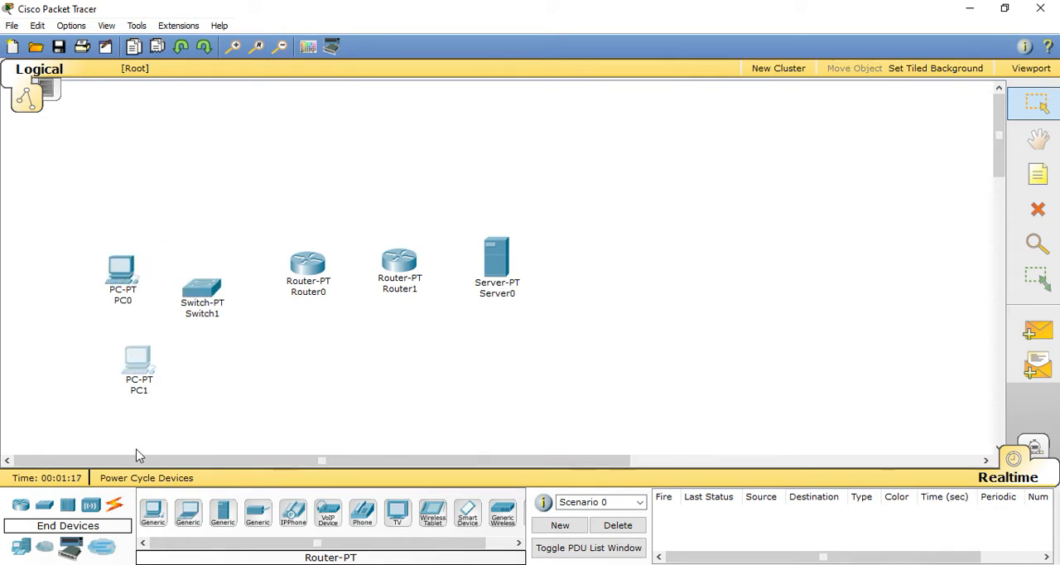
Step: Connect PC0 to Switch1 using the automatically chosen connection type
{"action": "left_click", "coordinate": [116, 503]}
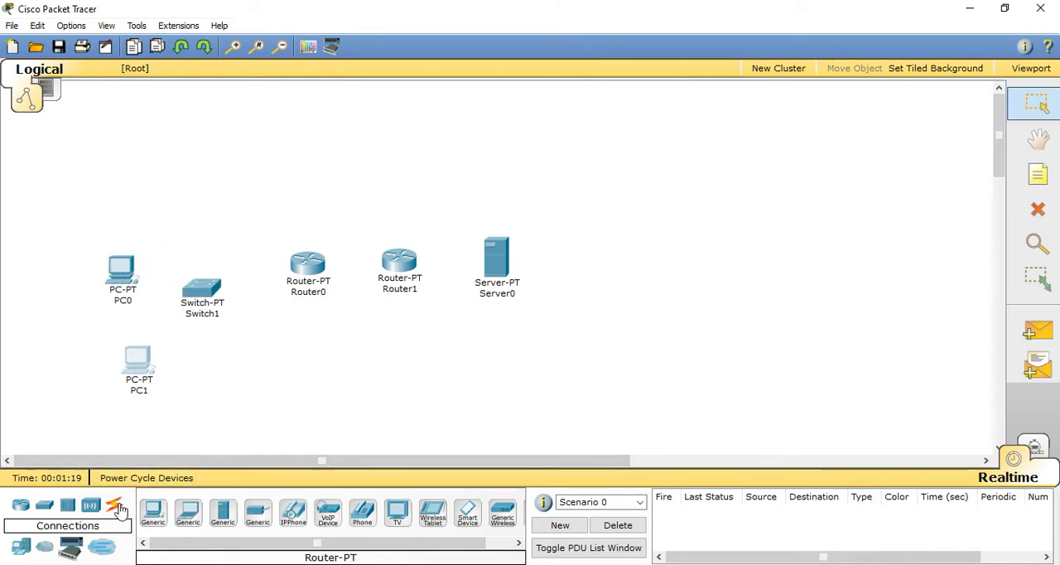
{"action": "left_click", "coordinate": [122, 270]}
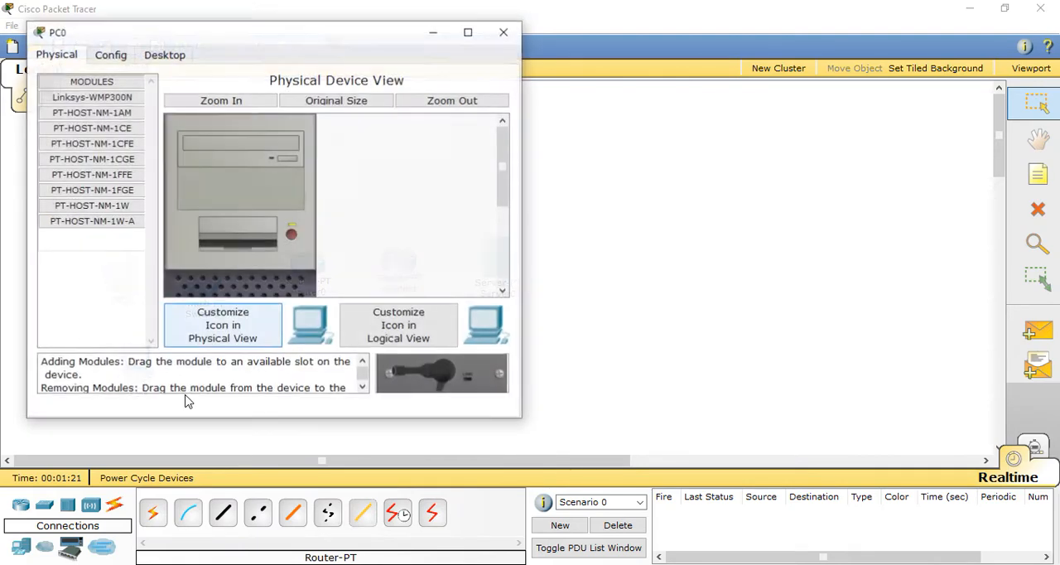
{"action": "left_click", "coordinate": [503, 32]}
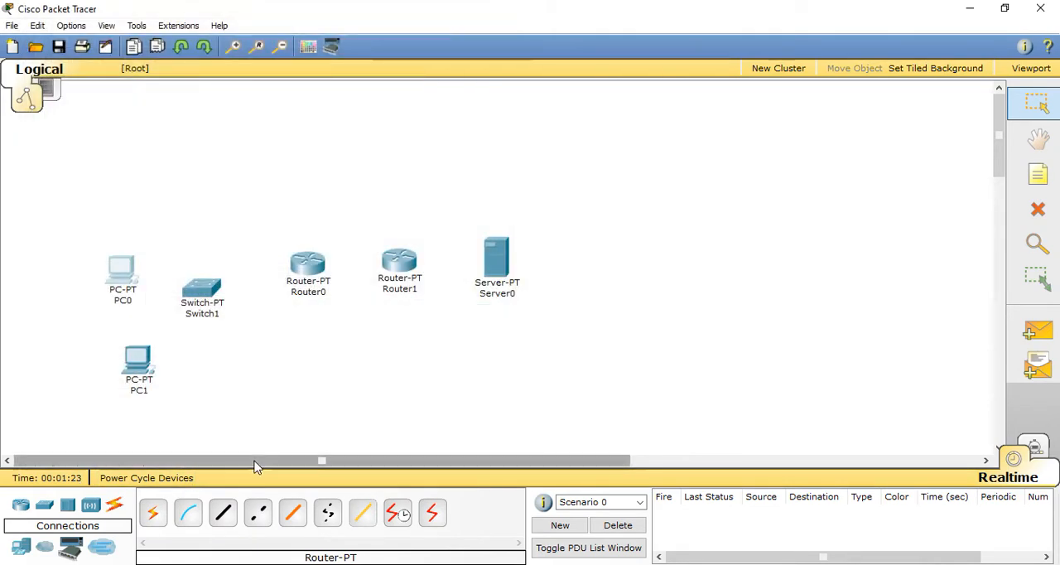
{"action": "left_click", "coordinate": [154, 513]}
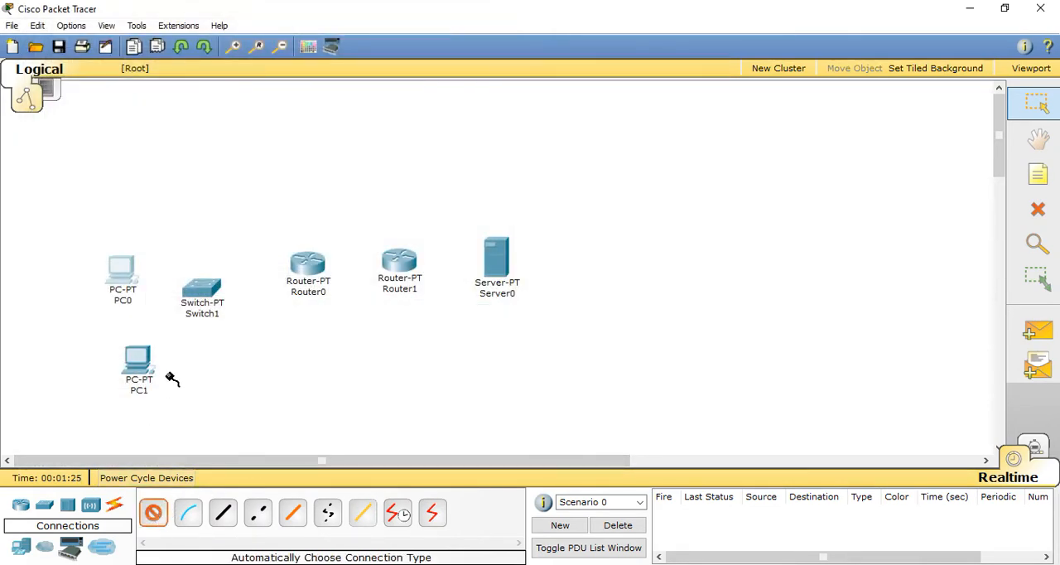
{"action": "left_click", "coordinate": [132, 275]}
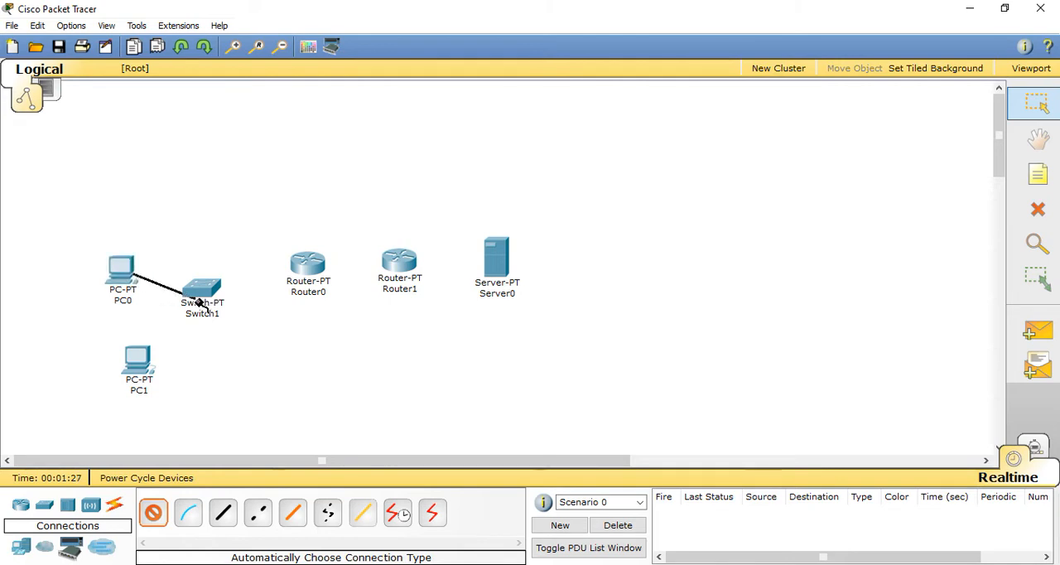
{"action": "left_click", "coordinate": [199, 292]}
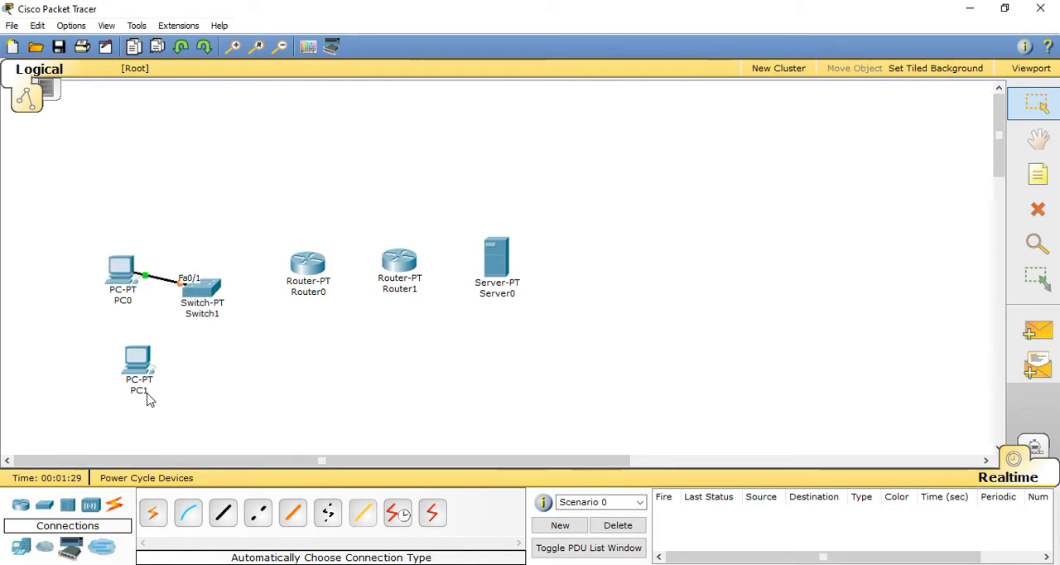
Step: Connect PC1 to Switch1 using the automatically chosen connection type
{"action": "left_click", "coordinate": [154, 513]}
{"action": "left_click", "coordinate": [138, 365]}
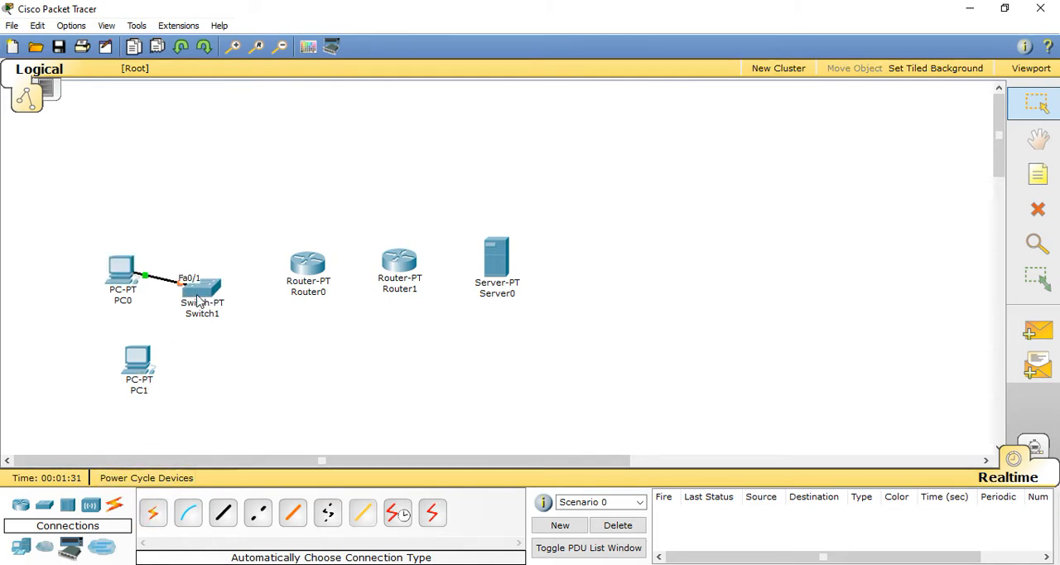
{"action": "left_click", "coordinate": [154, 518]}
{"action": "left_click", "coordinate": [142, 359]}
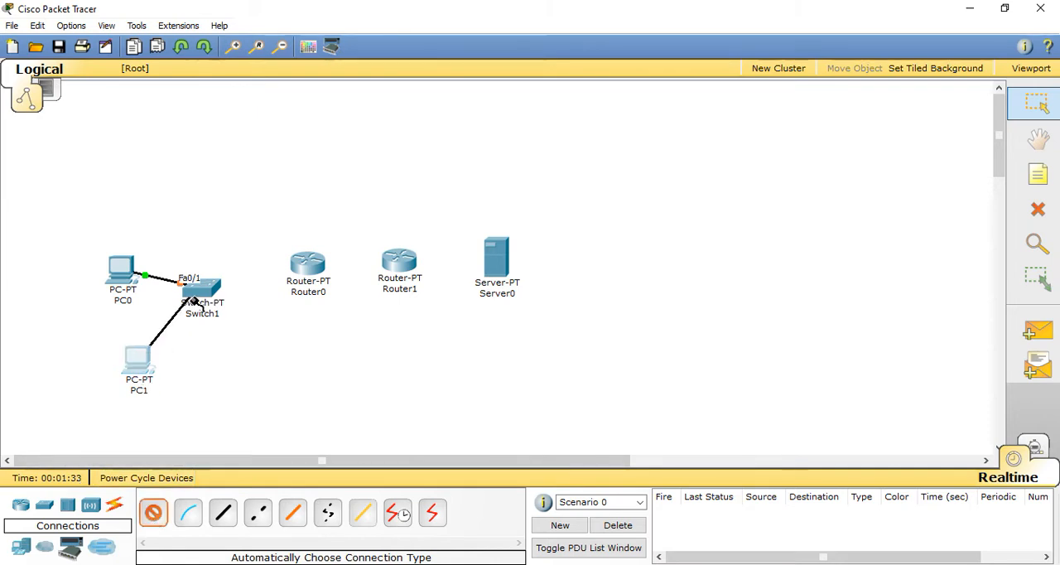
{"action": "left_click", "coordinate": [198, 291]}
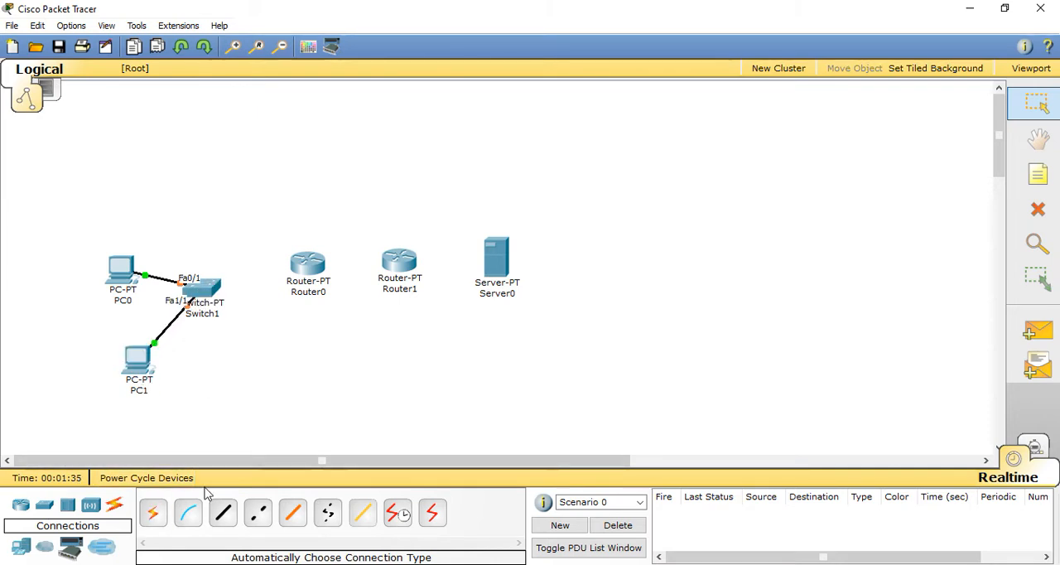
Step: Link Switch1 to Router0 and Router0 to Router1 using automatically chosen connections
{"action": "left_click", "coordinate": [153, 513]}
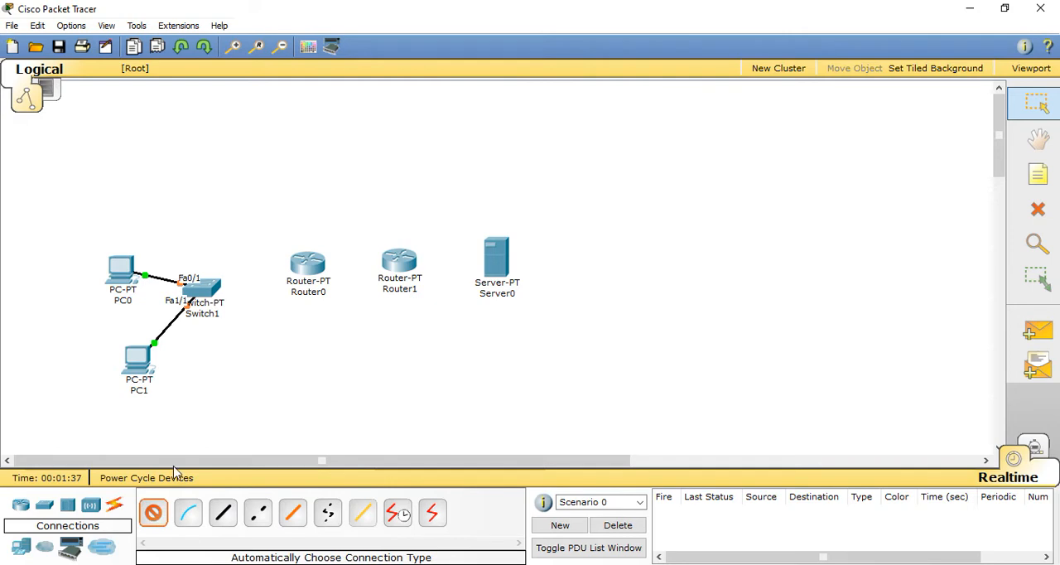
{"action": "left_click", "coordinate": [213, 290]}
{"action": "left_click", "coordinate": [305, 265]}
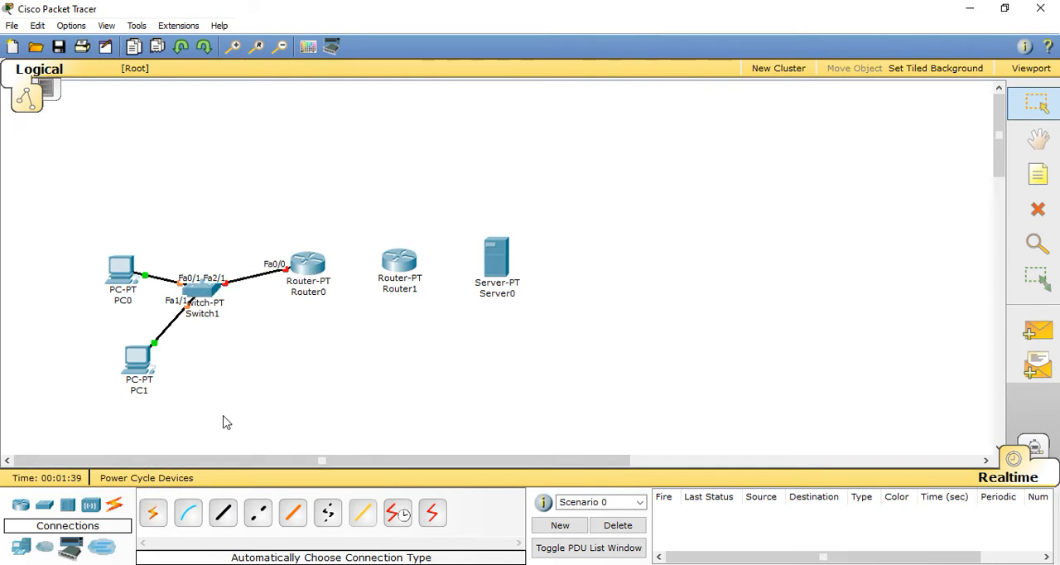
{"action": "left_click", "coordinate": [153, 514]}
{"action": "left_click", "coordinate": [313, 260]}
{"action": "left_click", "coordinate": [396, 263]}
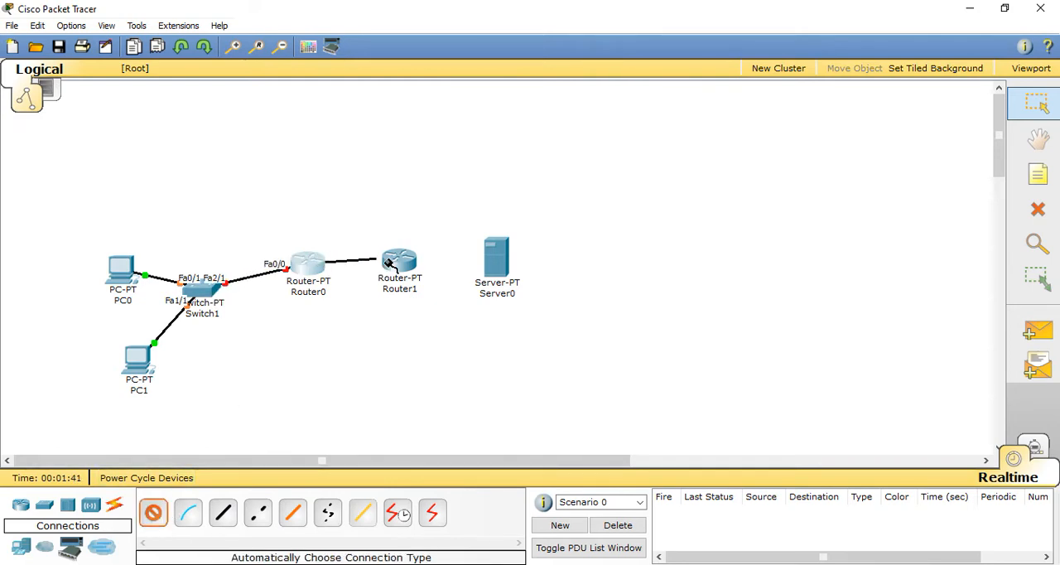
Step: Connect Router1 to Server0 with an automatically chosen connection
{"action": "left_click", "coordinate": [153, 513]}
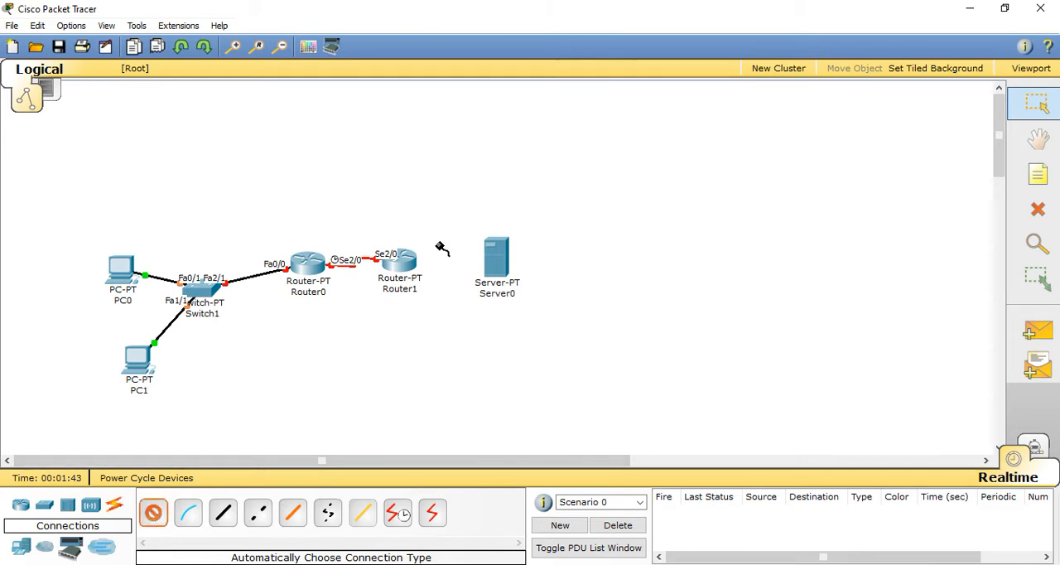
{"action": "left_click", "coordinate": [405, 258]}
{"action": "left_click", "coordinate": [492, 261]}
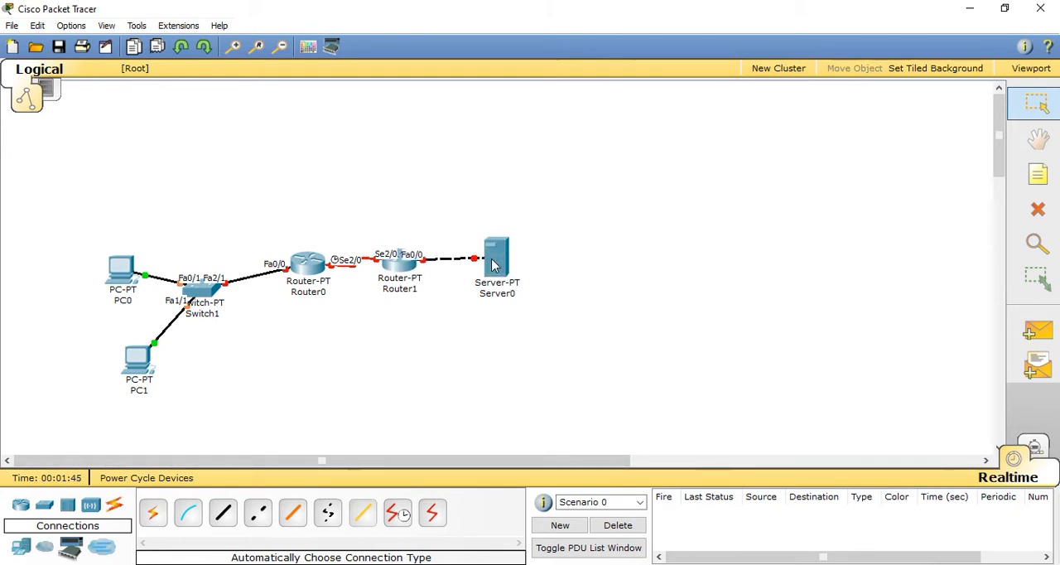
{"action": "left_click", "coordinate": [319, 265]}
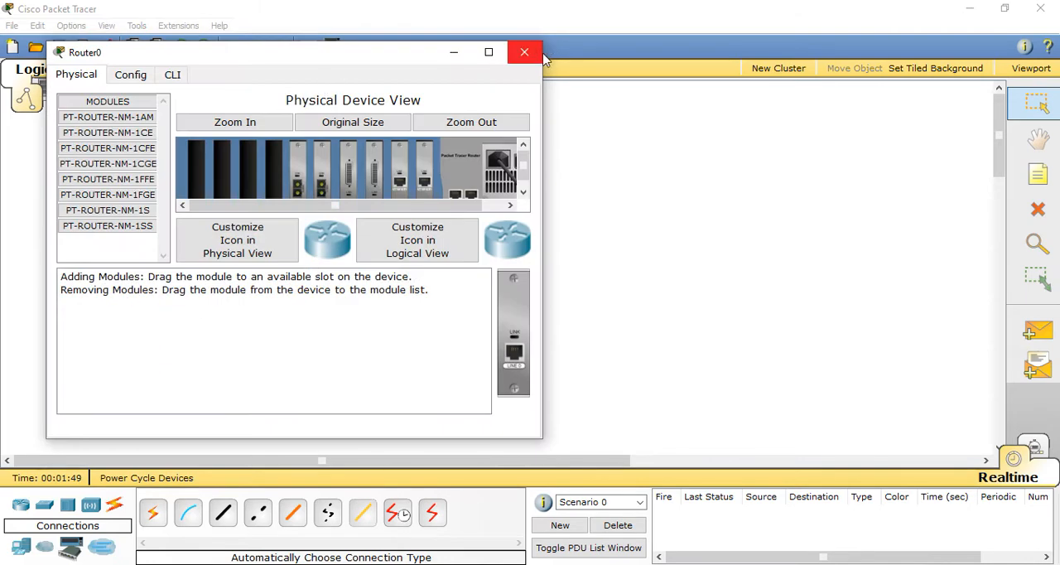
{"action": "left_click", "coordinate": [524, 52]}
Step: Place a note reading 10.0.0.200 below Server0 to label its IP address
{"action": "left_click", "coordinate": [1037, 174]}
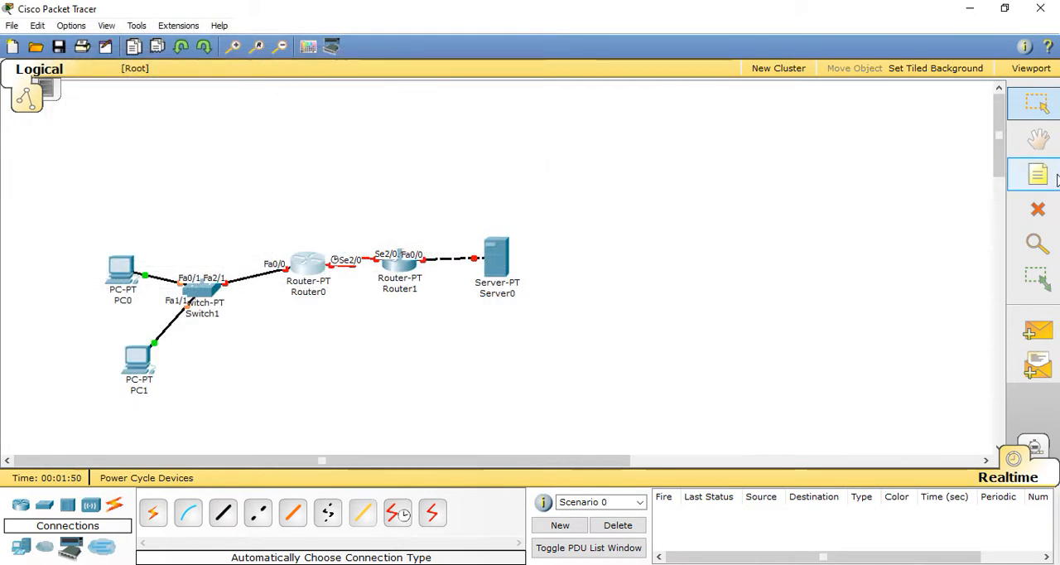
{"action": "left_click", "coordinate": [494, 315]}
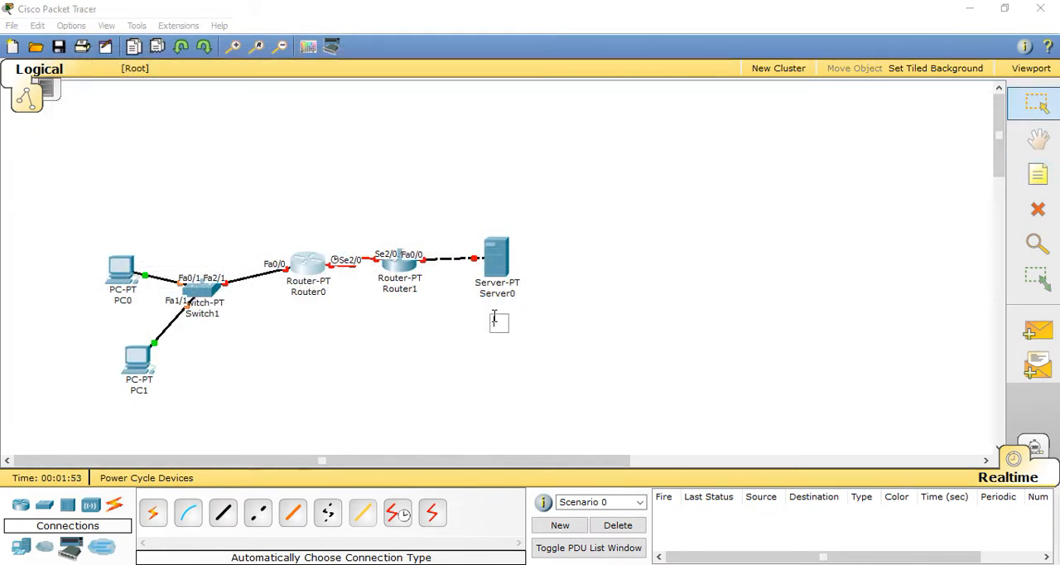
{"action": "type", "text": "10.0.0.200"}
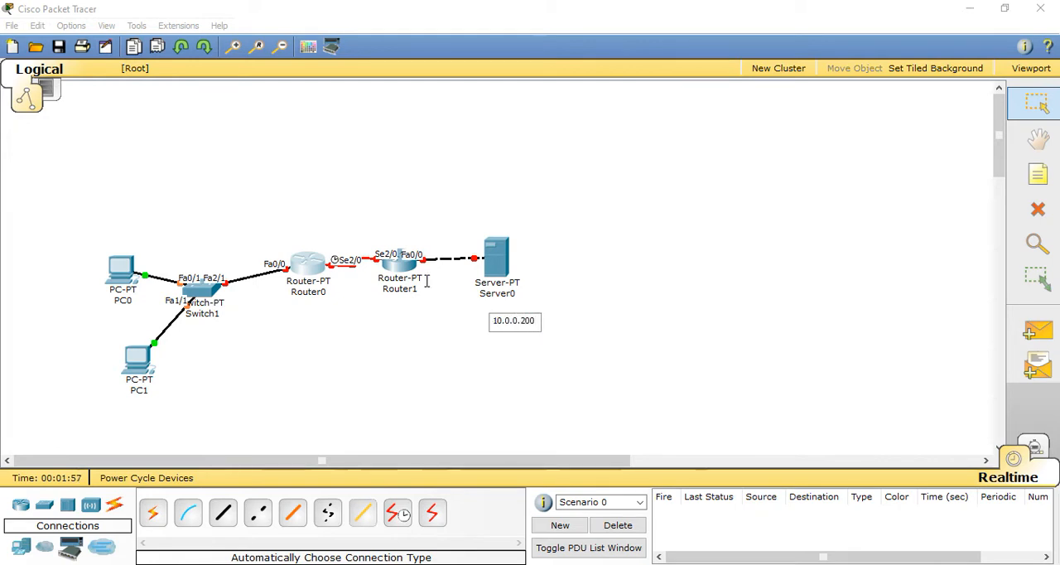
{"action": "left_click", "coordinate": [420, 239]}
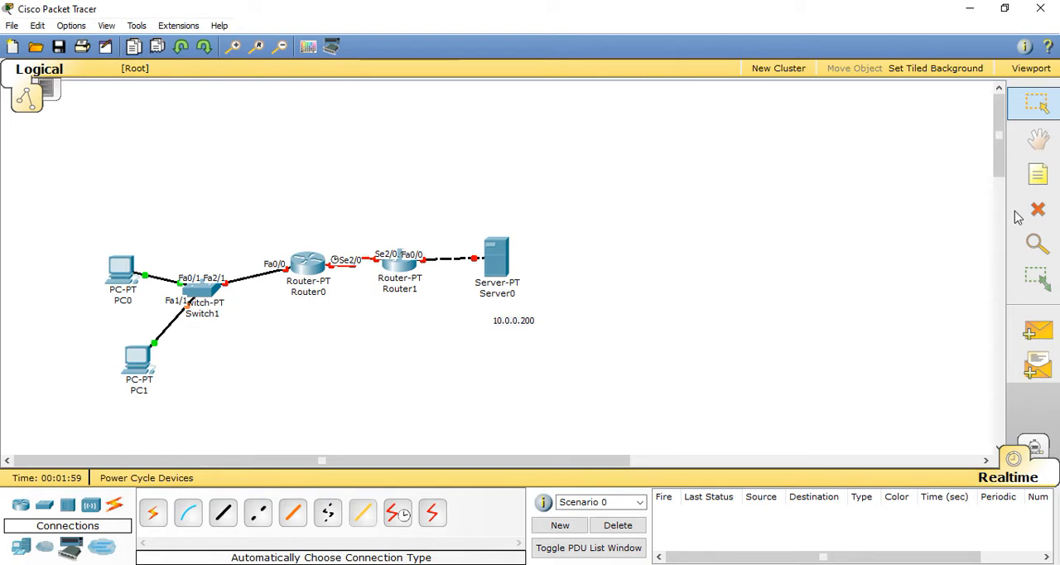
Step: Place a note reading 10.0.0.1 above Router1's Fa0/0 interface
{"action": "left_click", "coordinate": [1037, 174]}
{"action": "left_click", "coordinate": [417, 234]}
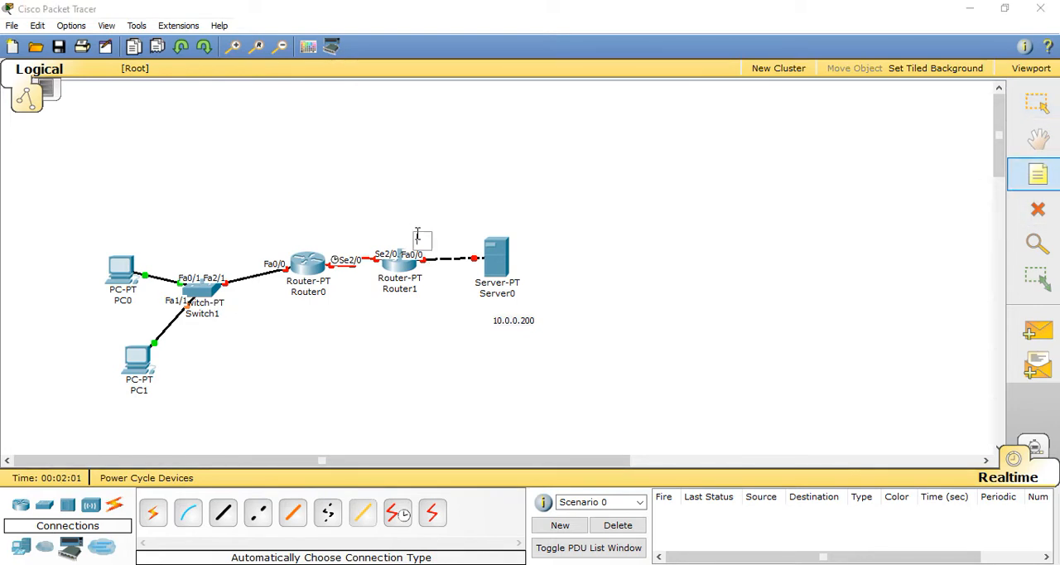
{"action": "type", "text": "10.0.0.1"}
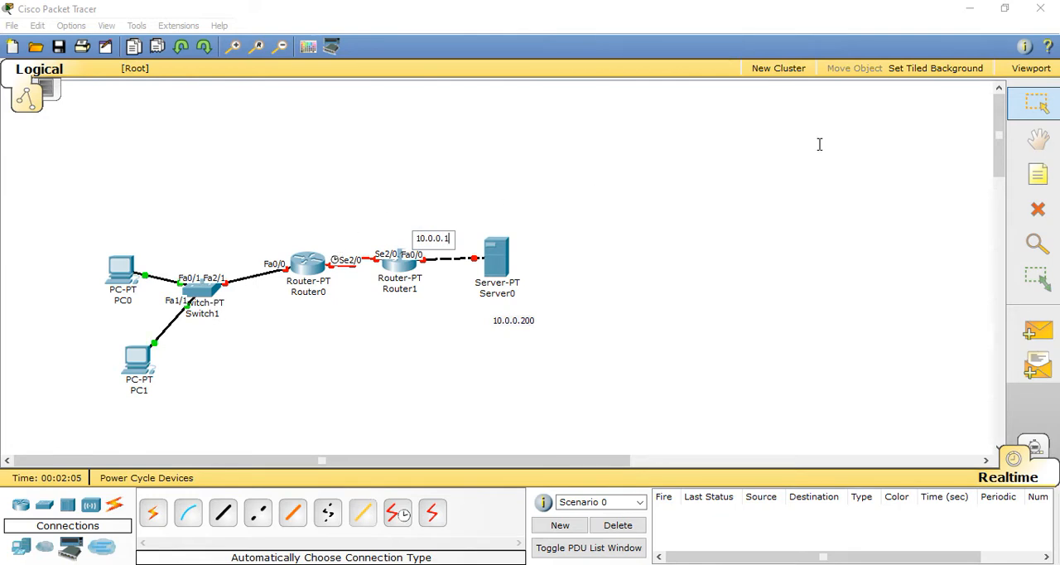
Step: Place a note reading 200.10.0.2 above Router1's Se2/0 interface
{"action": "left_click", "coordinate": [1034, 177]}
{"action": "left_click", "coordinate": [361, 225]}
{"action": "type", "text": "200.10"}
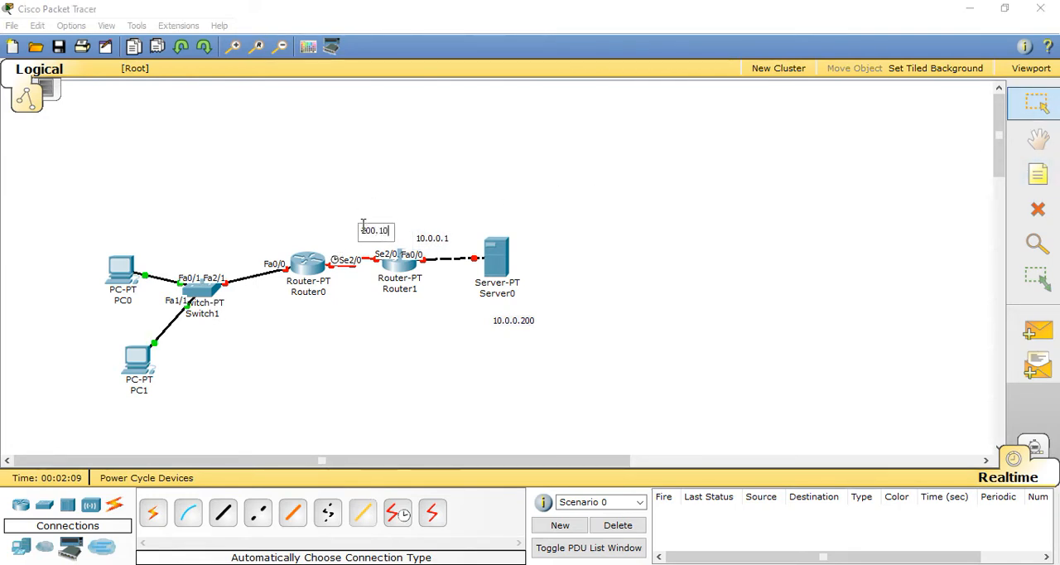
{"action": "type", "text": ".0.2"}
{"action": "left_click", "coordinate": [323, 235]}
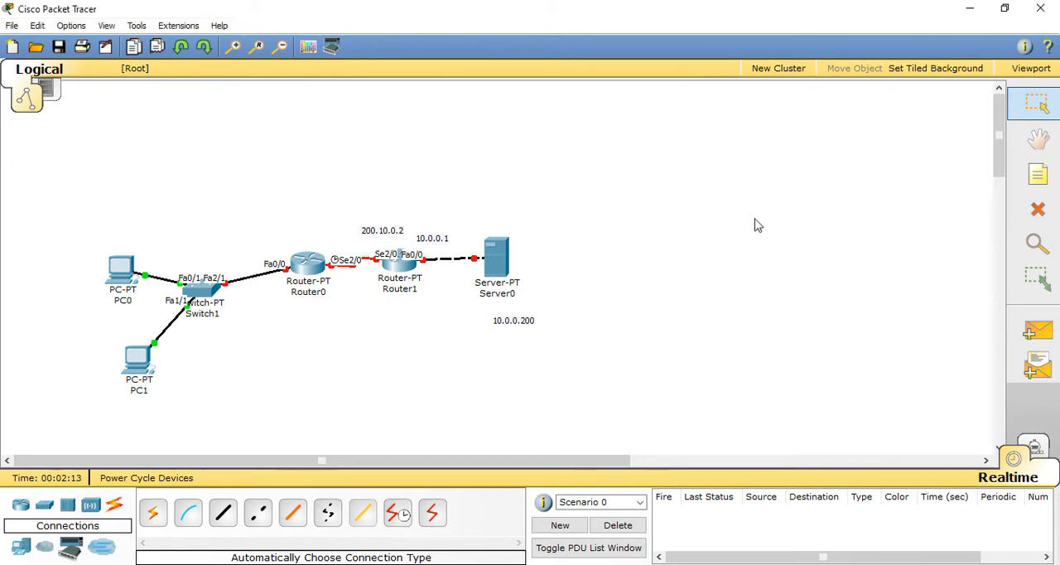
Step: Place a note reading 200.10.0.1 beside Router0's Se2/0 interface
{"action": "left_click", "coordinate": [1037, 174]}
{"action": "key", "text": "Escape"}
{"action": "left_click", "coordinate": [316, 246]}
{"action": "type", "text": "200.10.0.1"}
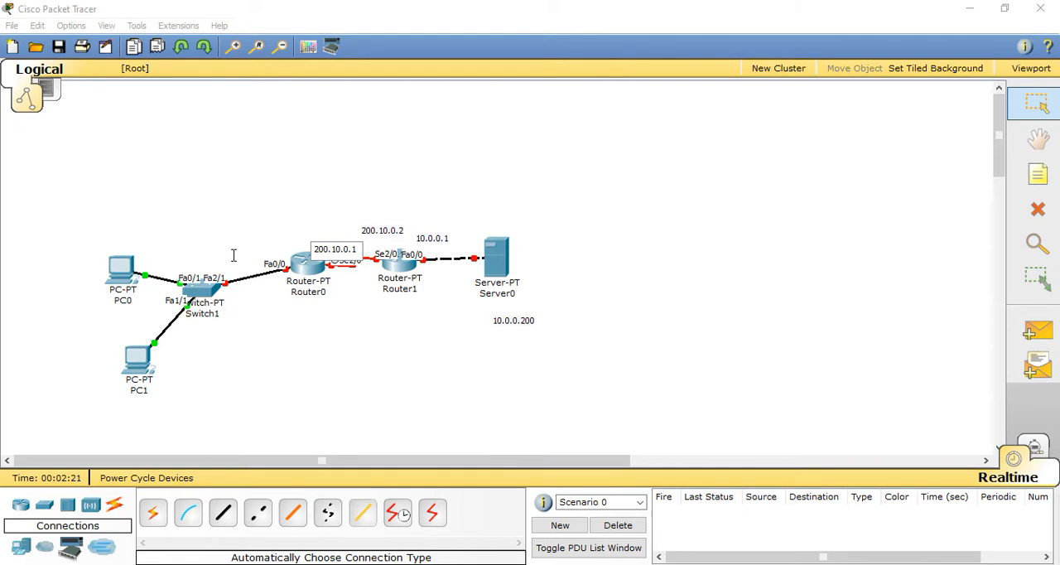
{"action": "type", "text": "n"}
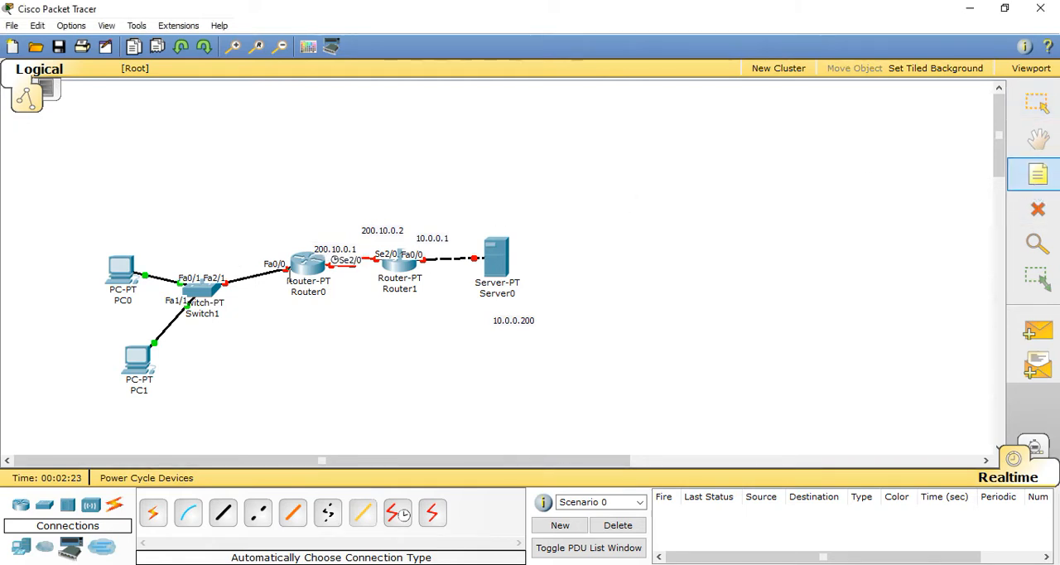
Step: Place a note reading 192.168.0.1 above the link beside Router0's Fa0/0 interface
{"action": "left_click", "coordinate": [233, 261]}
{"action": "type", "text": "192.16"}
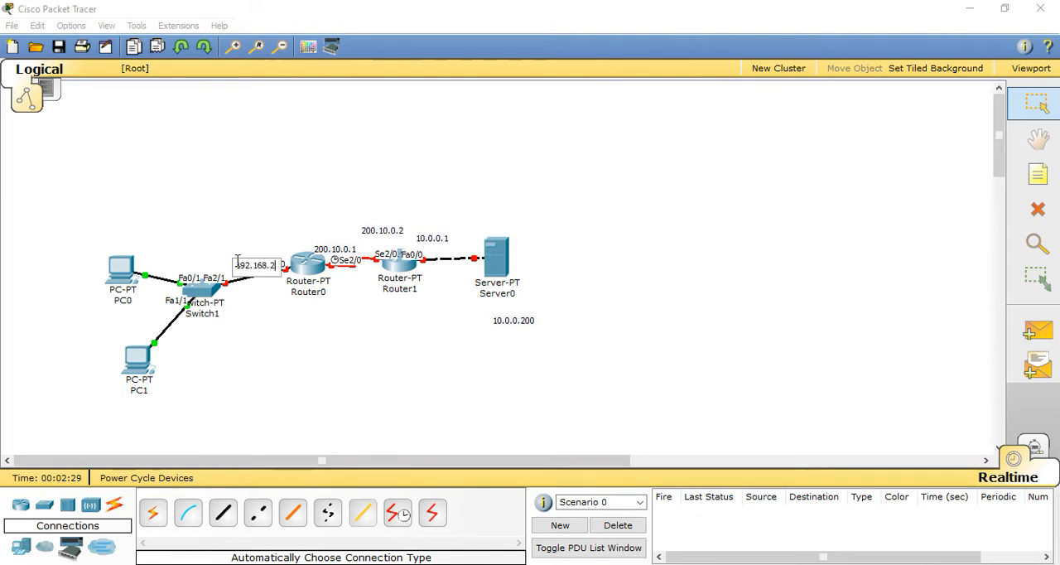
{"action": "type", "text": "8.0.1"}
{"action": "left_click", "coordinate": [522, 222]}
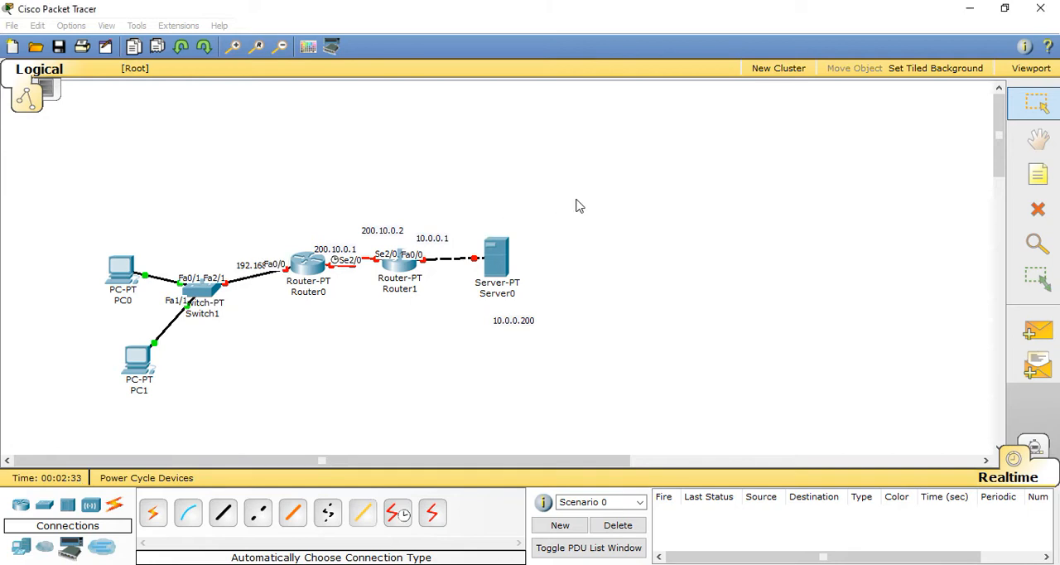
{"action": "left_click_drag", "start_coordinate": [239, 268], "coordinate": [223, 251]}
Step: Space out the topology by moving Server0, Router1 and the 10.0.0.1 note farther away from Router0
{"action": "left_click_drag", "start_coordinate": [361, 234], "coordinate": [384, 235]}
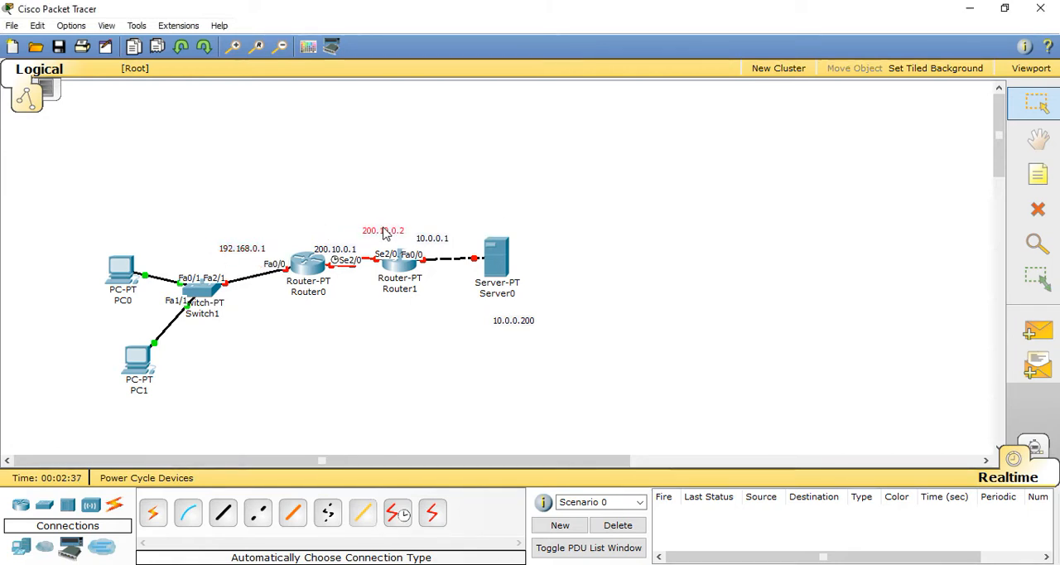
{"action": "left_click_drag", "start_coordinate": [488, 254], "coordinate": [534, 254]}
{"action": "left_click_drag", "start_coordinate": [397, 270], "coordinate": [488, 236]}
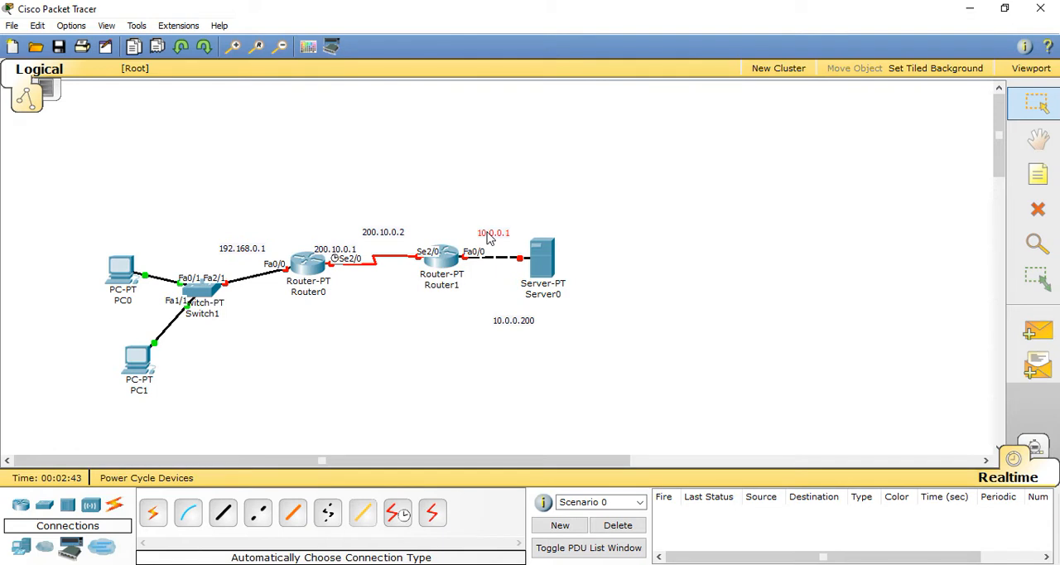
Step: Place a note reading 192.168.0.100 beside PC0 to label its IP address
{"action": "left_click", "coordinate": [1038, 174]}
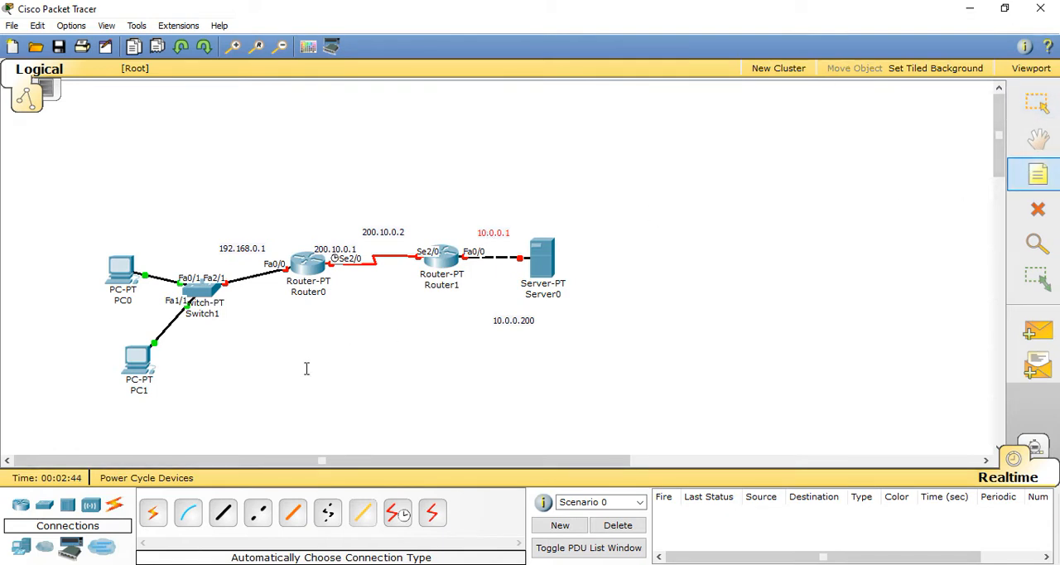
{"action": "left_click", "coordinate": [67, 254]}
{"action": "type", "text": "192"}
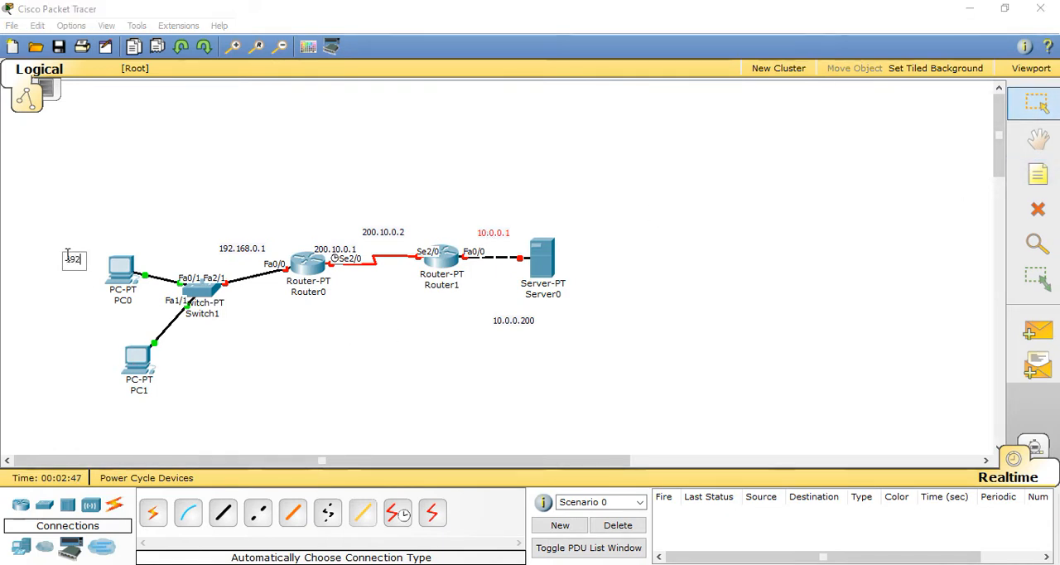
{"action": "type", "text": ".168."}
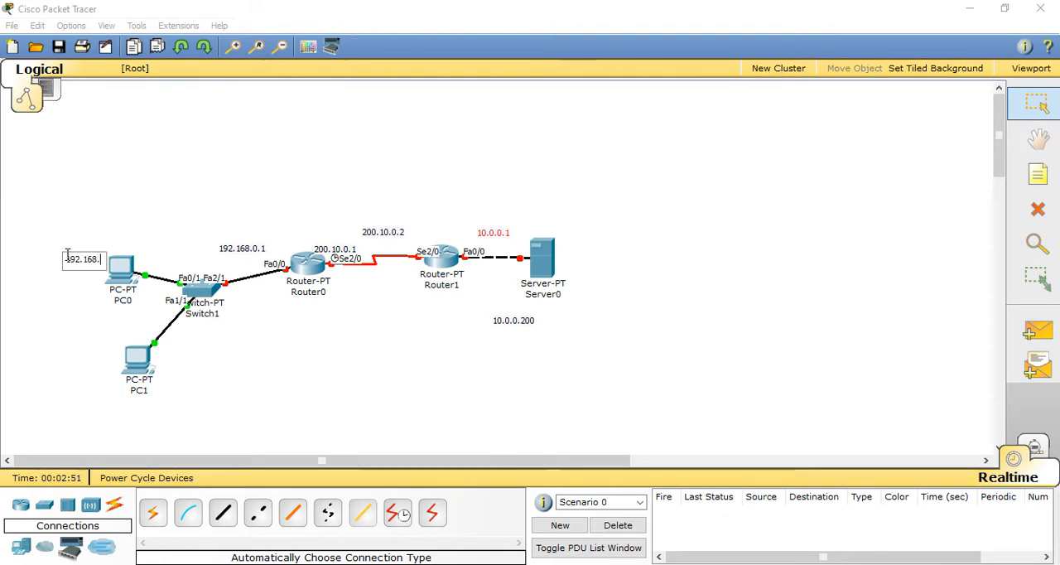
{"action": "type", "text": "0.100"}
{"action": "left_click", "coordinate": [86, 392]}
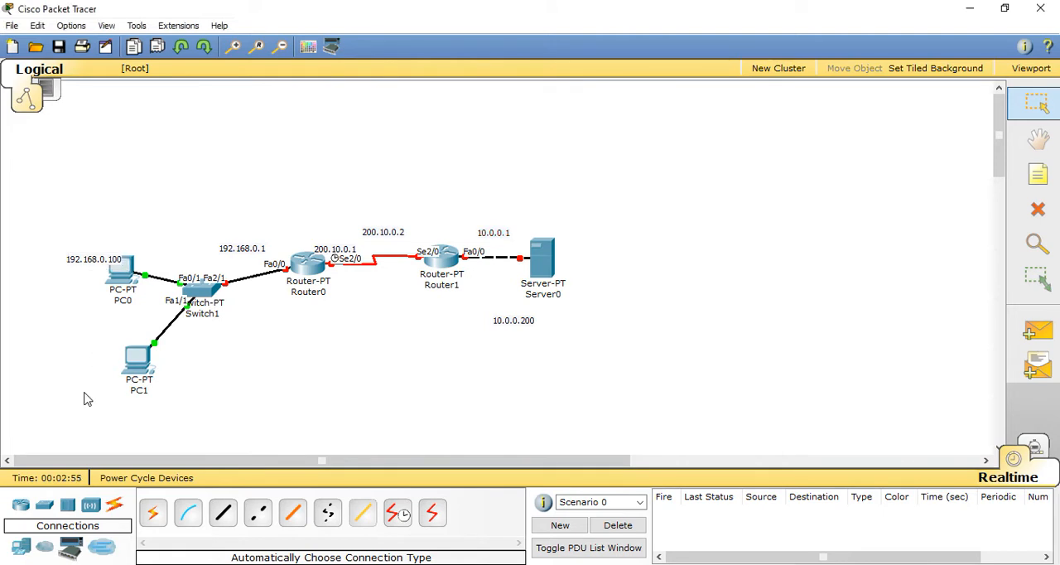
Step: Place a note reading 192.168.0.200 below PC1 to label its IP address
{"action": "left_click", "coordinate": [1048, 179]}
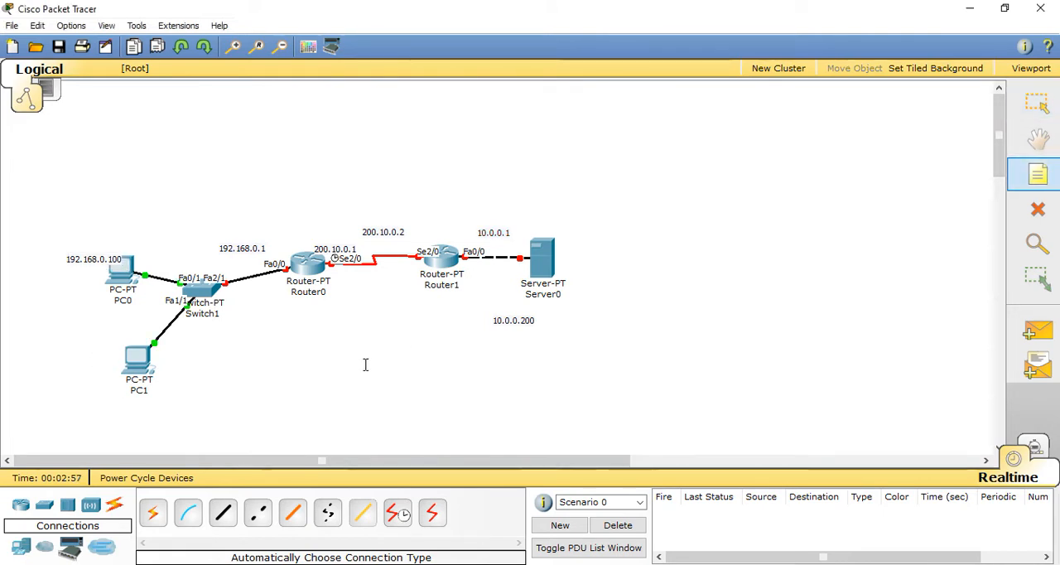
{"action": "left_click", "coordinate": [119, 403]}
{"action": "type", "text": "192."}
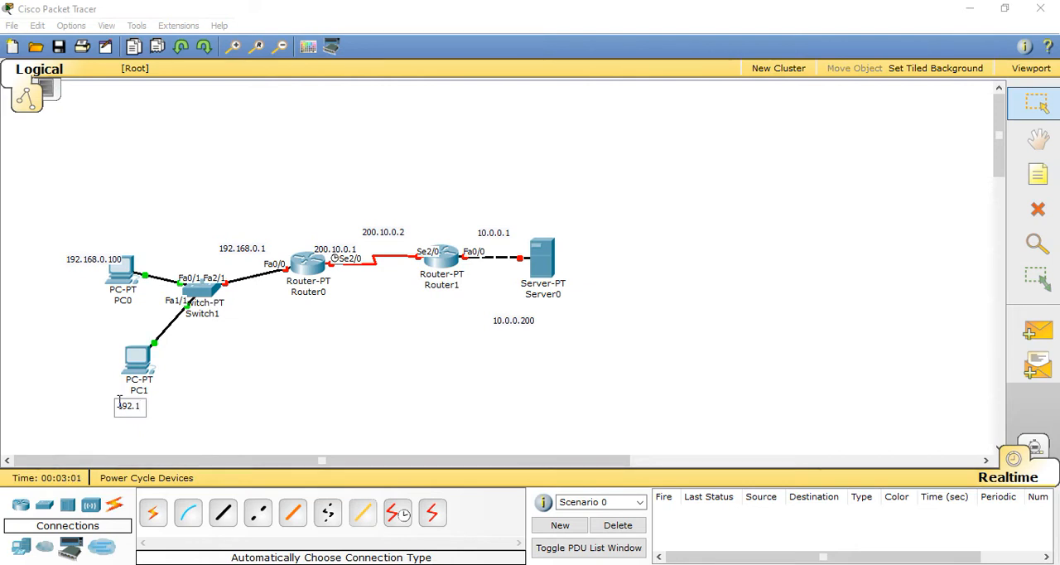
{"action": "type", "text": "168.0.200"}
{"action": "left_click", "coordinate": [364, 413]}
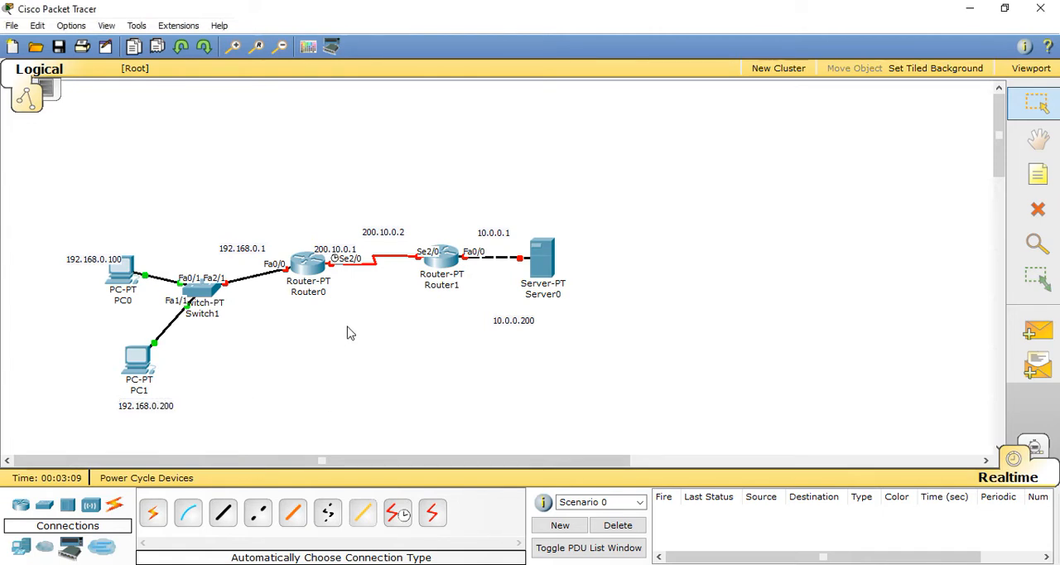
Step: Configure Router0's FastEthernet0/0 with IP address 192.168.0.1 and subnet mask 255.255.255.0, and turn the port on
{"action": "left_click", "coordinate": [308, 263]}
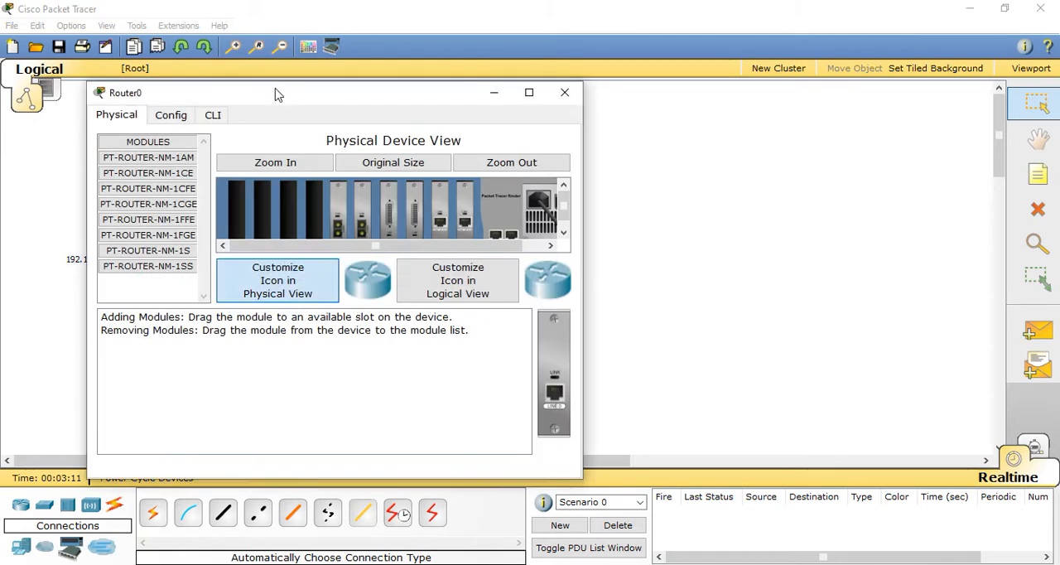
{"action": "left_click", "coordinate": [460, 148]}
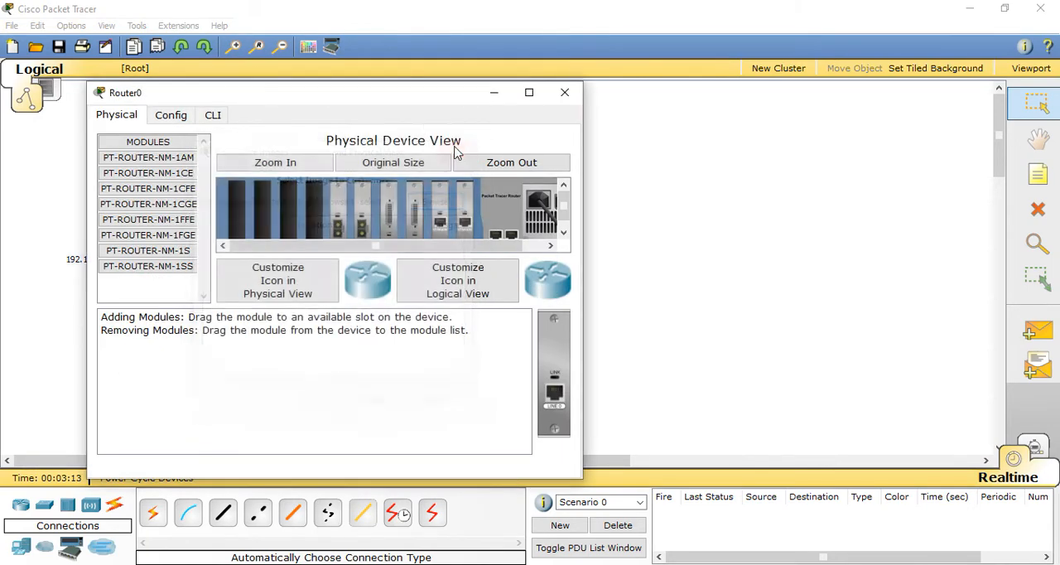
{"action": "left_click_drag", "start_coordinate": [416, 98], "coordinate": [798, 63]}
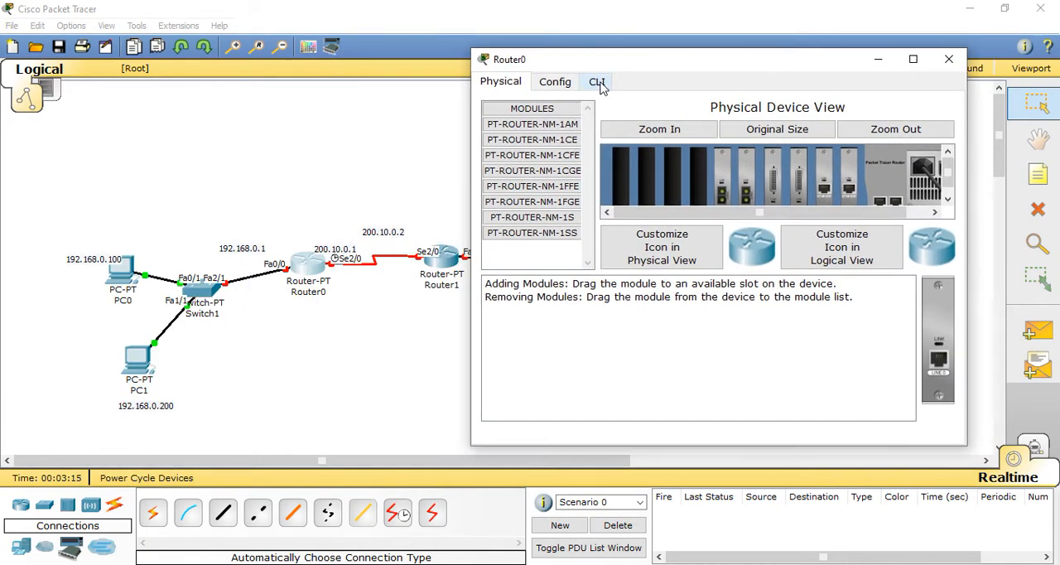
{"action": "left_click", "coordinate": [557, 83]}
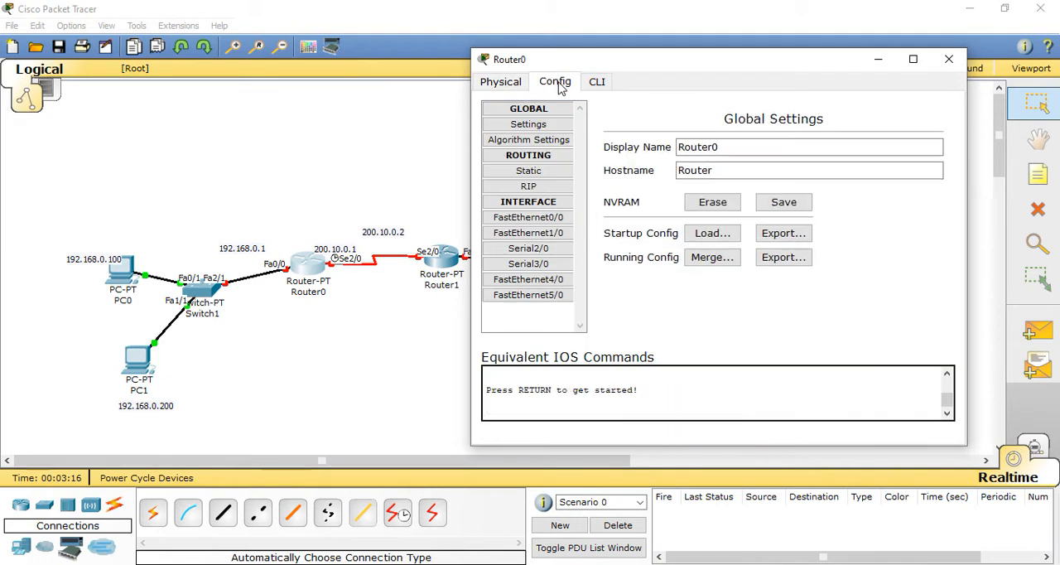
{"action": "left_click", "coordinate": [553, 217]}
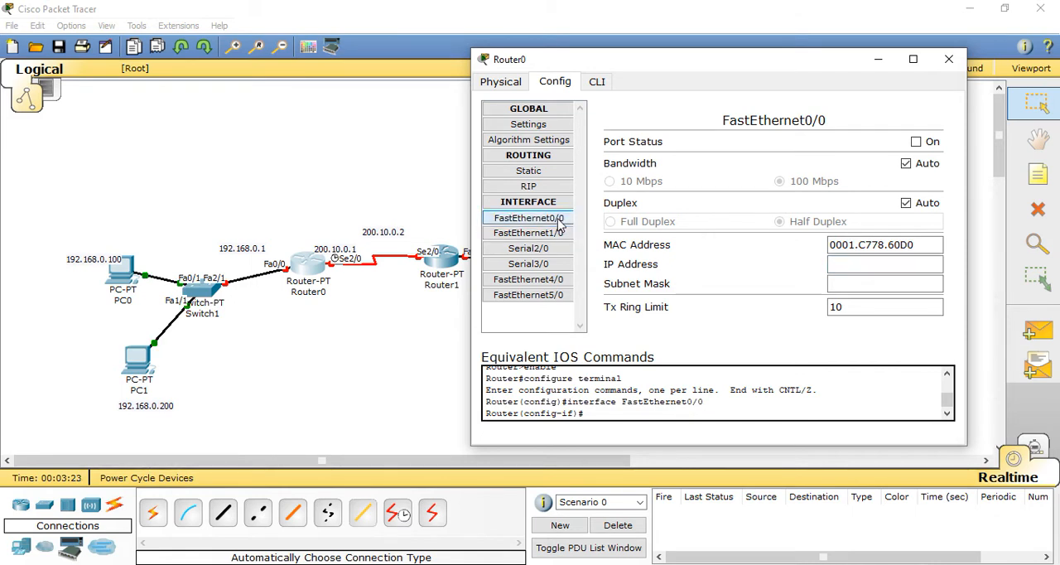
{"action": "left_click", "coordinate": [529, 217]}
{"action": "left_click", "coordinate": [873, 264]}
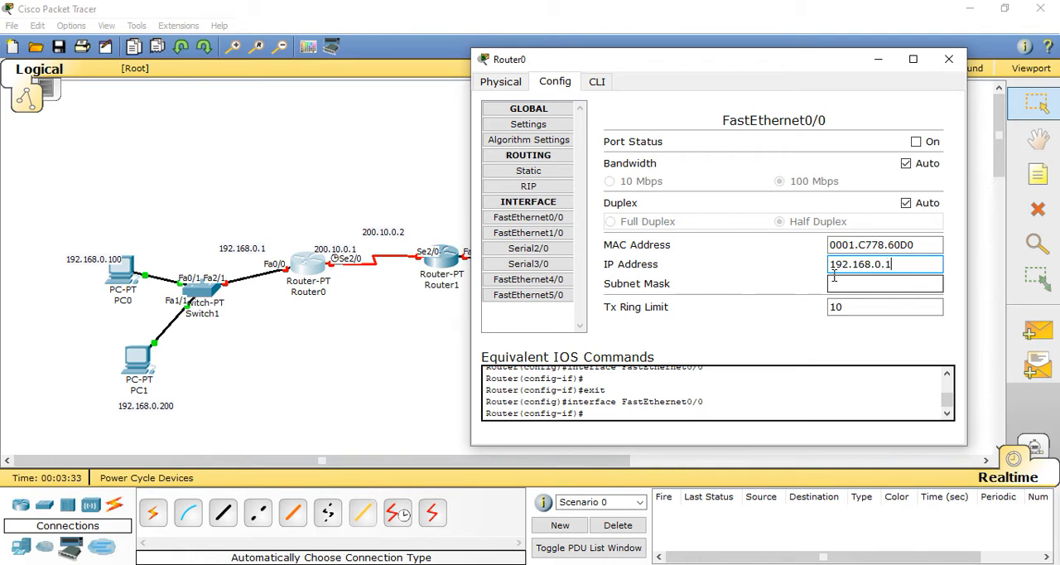
{"action": "left_click", "coordinate": [842, 282]}
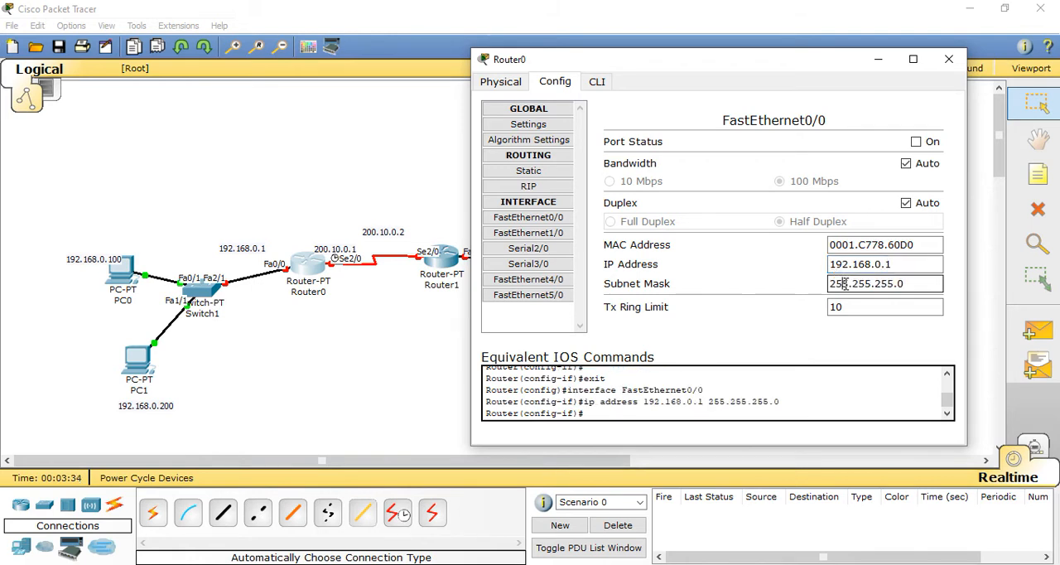
{"action": "left_click", "coordinate": [915, 142]}
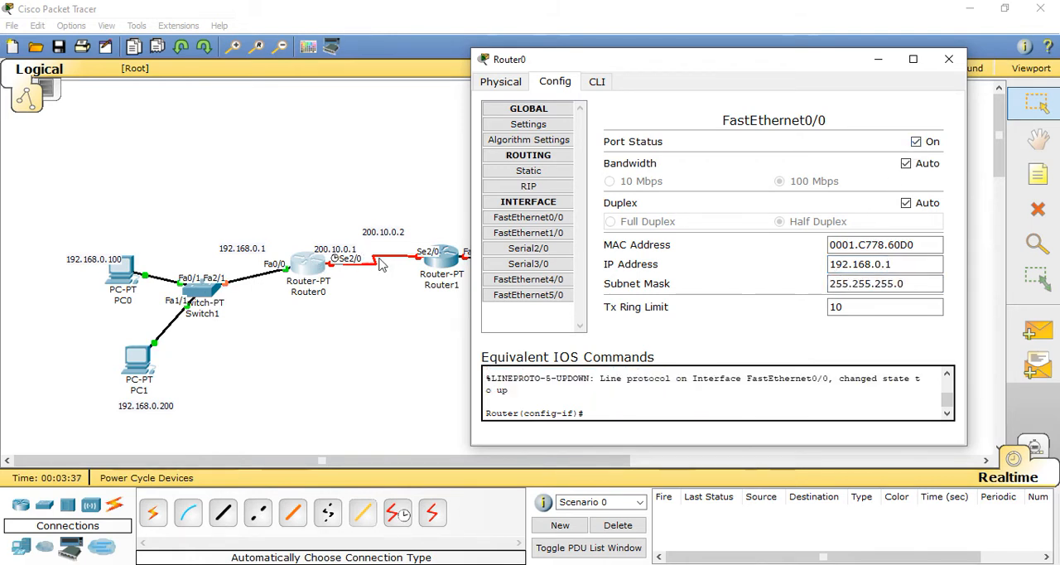
Step: Configure Router0's Serial2/0 with IP address 200.10.0.1, subnet mask 255.255.255.0 and clock rate 64000, and turn the port on
{"action": "left_click", "coordinate": [524, 248]}
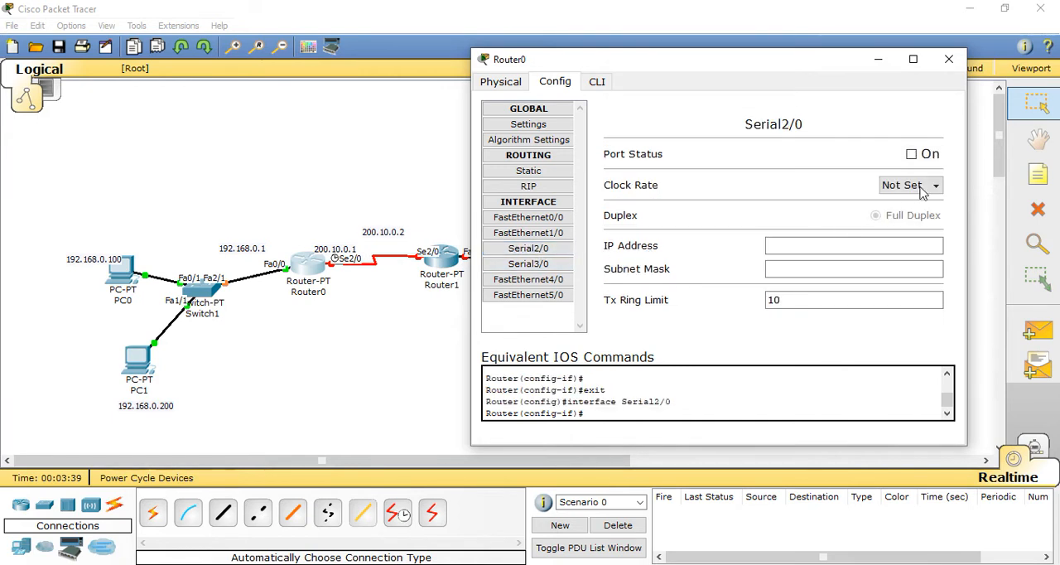
{"action": "left_click", "coordinate": [840, 246]}
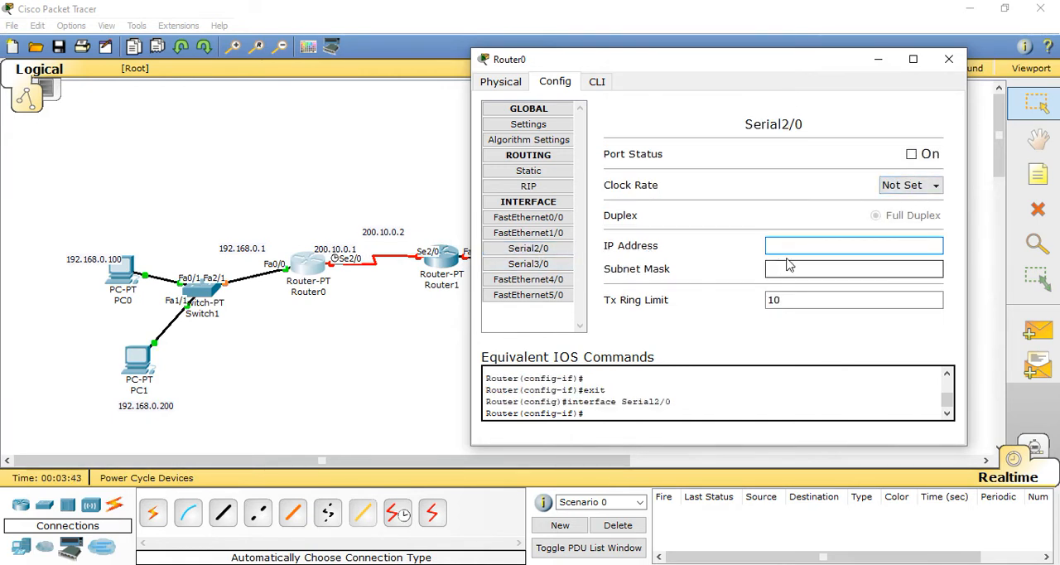
{"action": "type", "text": "200.10.0."}
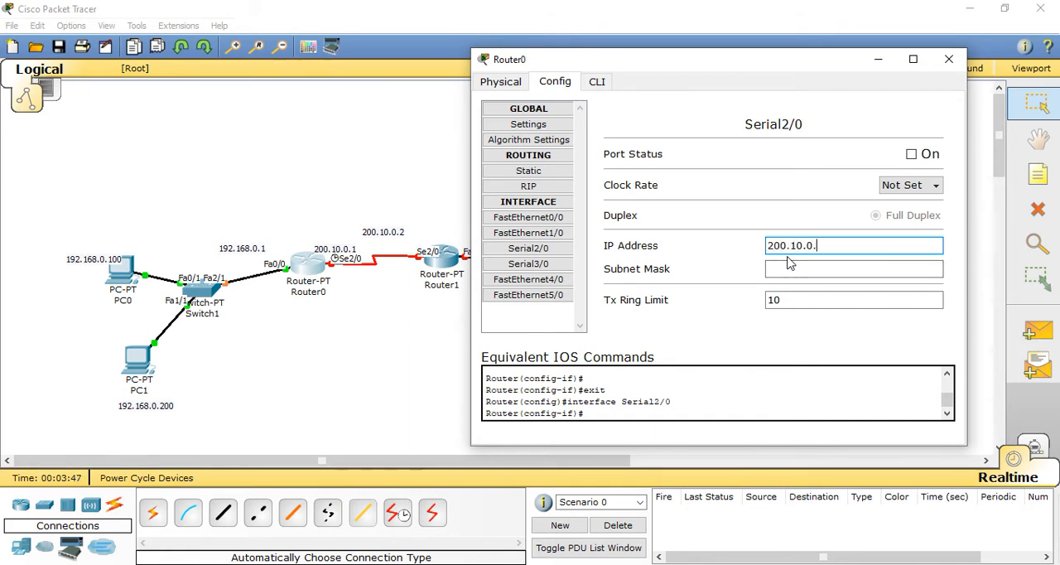
{"action": "left_click", "coordinate": [789, 268]}
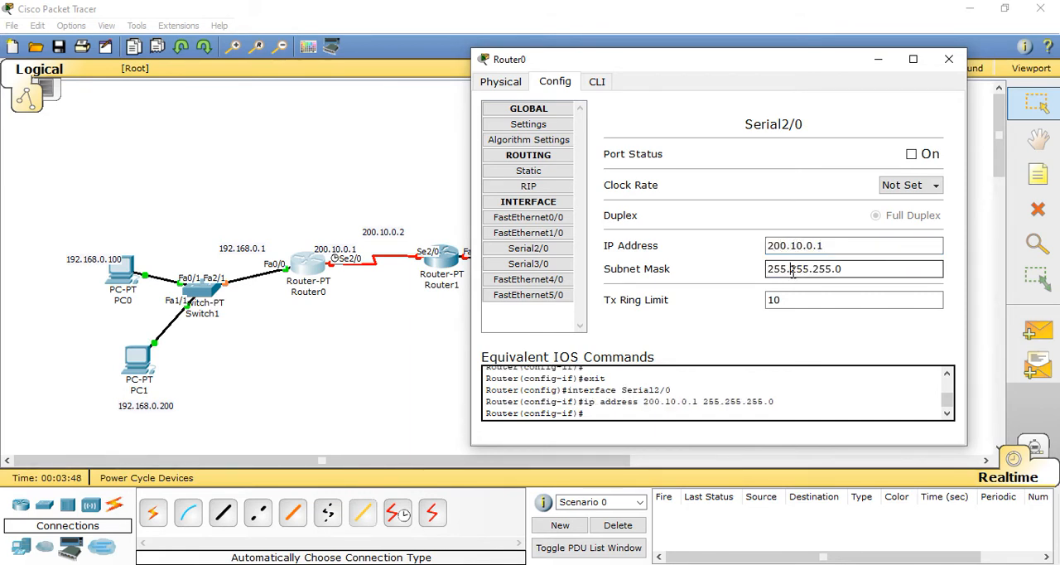
{"action": "left_click", "coordinate": [907, 185]}
{"action": "scroll", "coordinate": [933, 280], "scroll_direction": "up", "scroll_amount": 2}
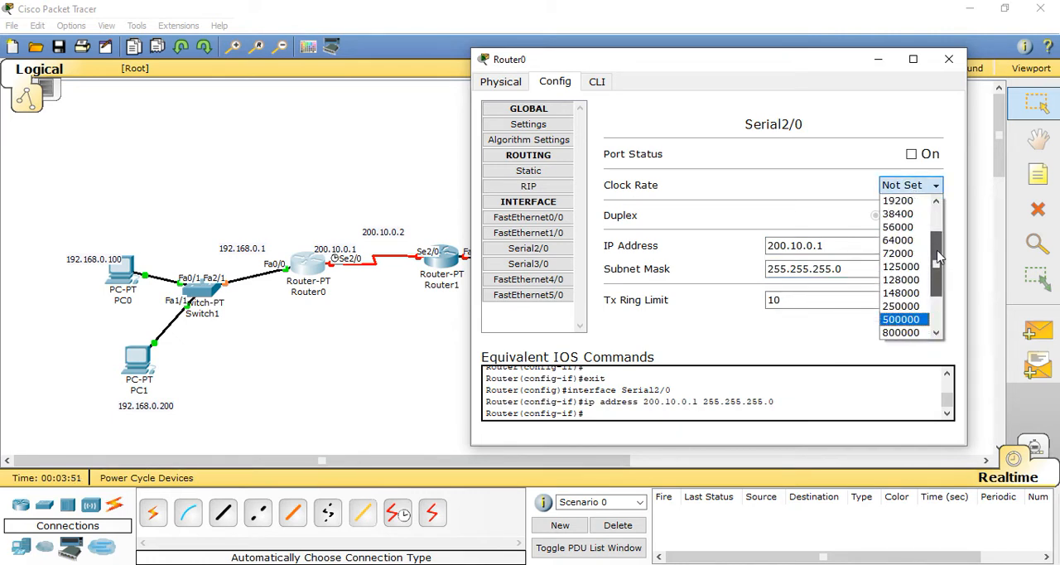
{"action": "left_click", "coordinate": [902, 240]}
{"action": "left_click", "coordinate": [910, 154]}
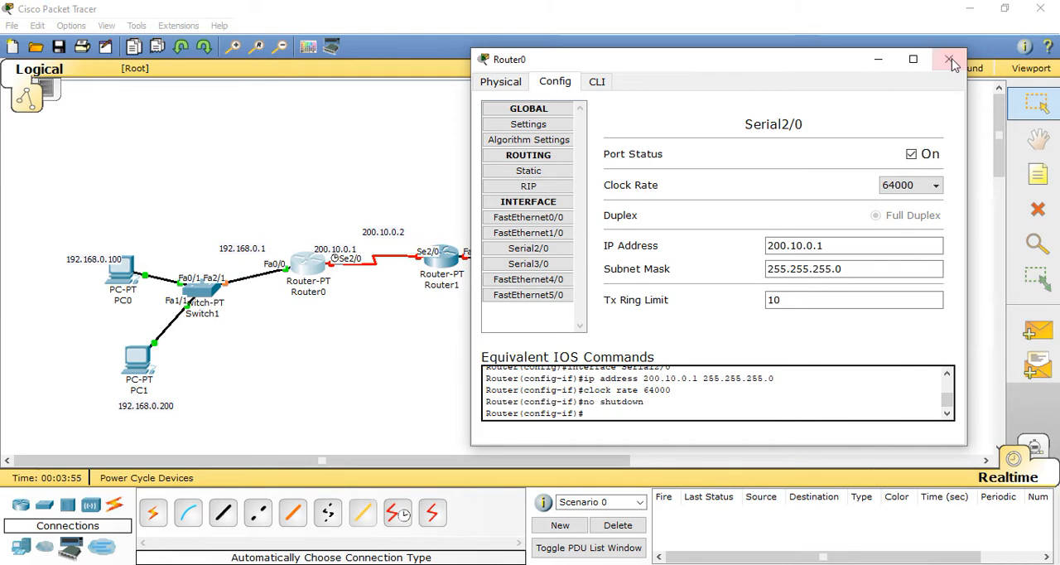
Step: Configure Router1's FastEthernet0/0 with IP address 10.0.0.1 and subnet mask 255.0.0.0, and turn the port on
{"action": "left_click", "coordinate": [442, 258]}
{"action": "left_click_drag", "start_coordinate": [377, 37], "coordinate": [876, 66]}
{"action": "left_click", "coordinate": [652, 84]}
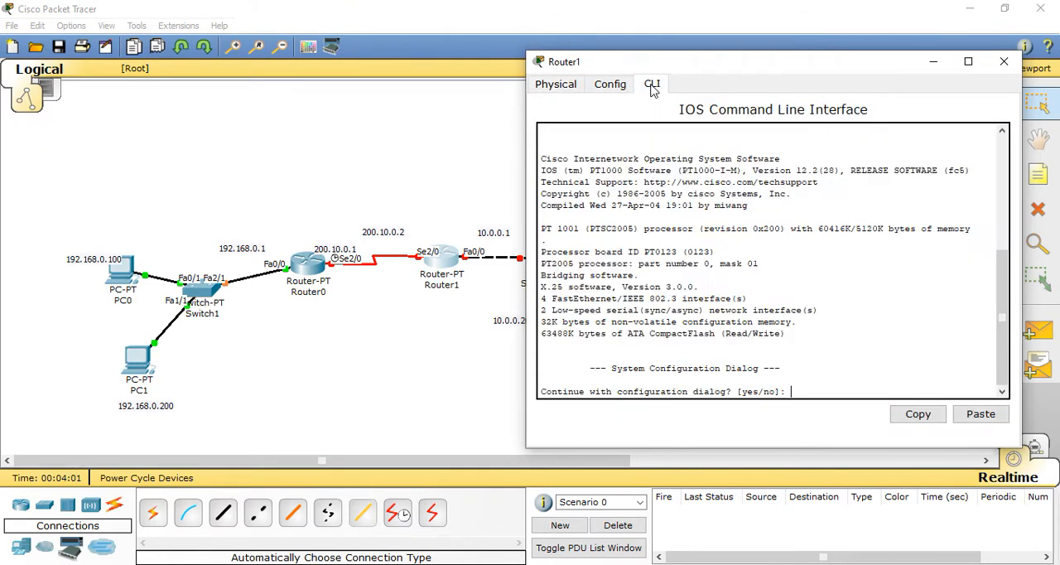
{"action": "left_click", "coordinate": [610, 84]}
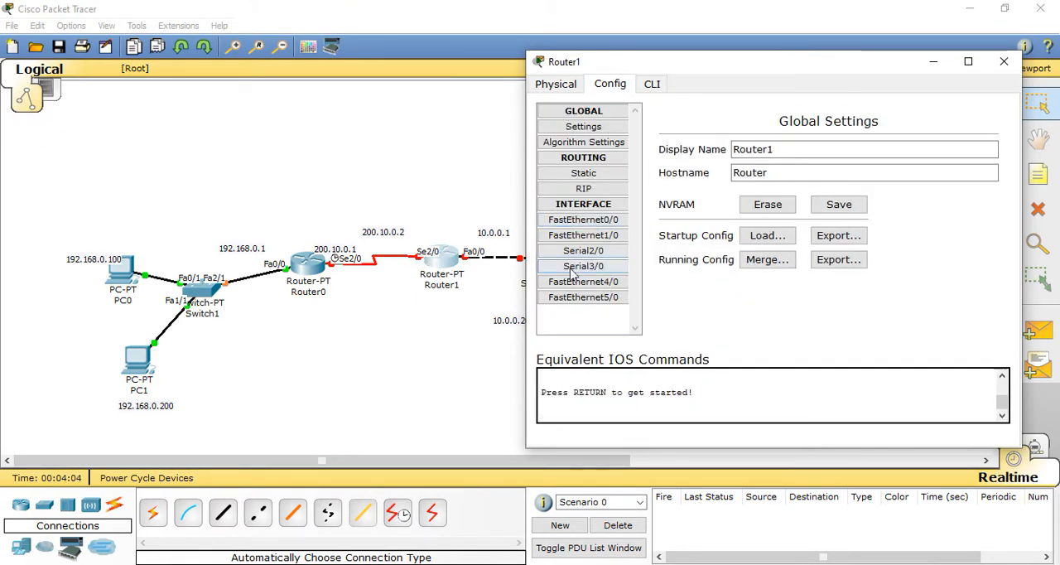
{"action": "left_click", "coordinate": [609, 221]}
{"action": "left_click", "coordinate": [913, 264]}
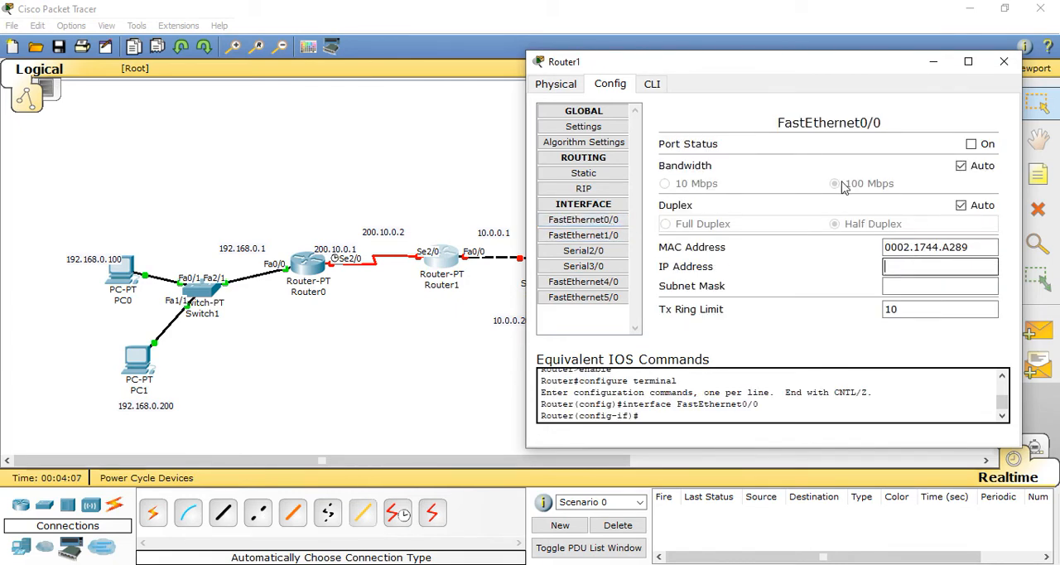
{"action": "left_click_drag", "start_coordinate": [809, 72], "coordinate": [810, 51]}
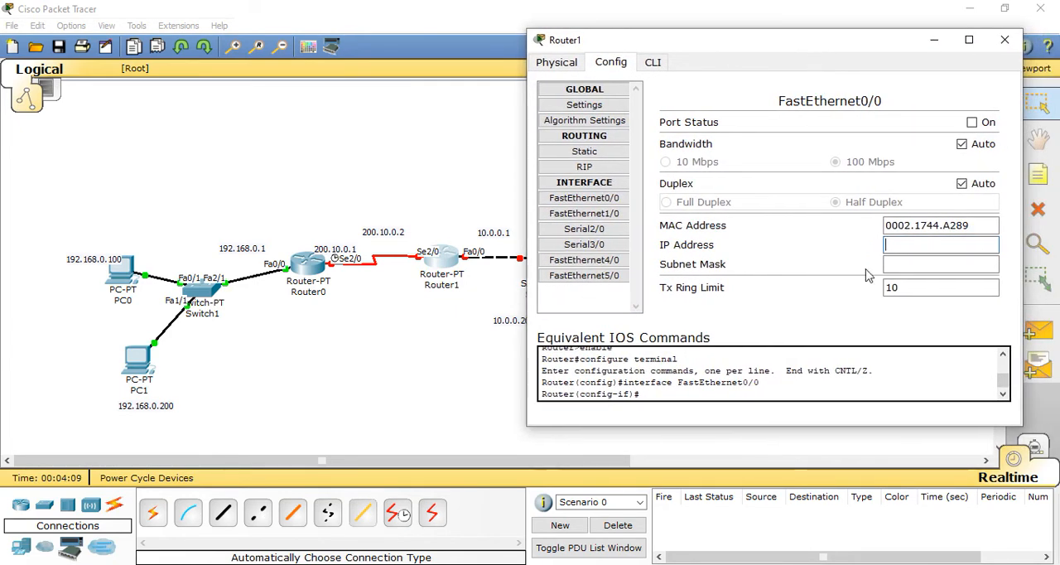
{"action": "type", "text": "10.0.0.1"}
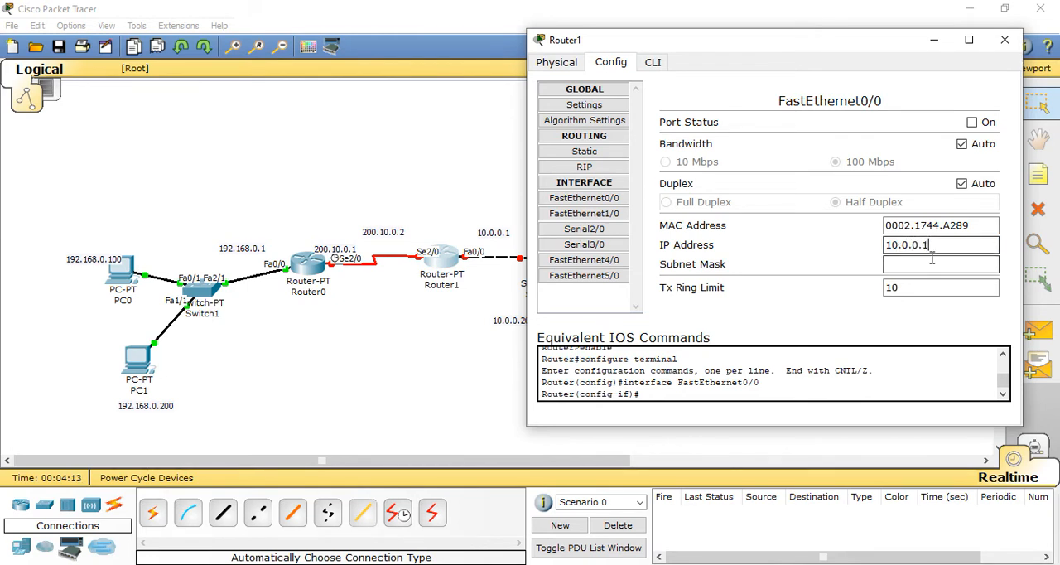
{"action": "left_click", "coordinate": [910, 264]}
{"action": "left_click", "coordinate": [970, 122]}
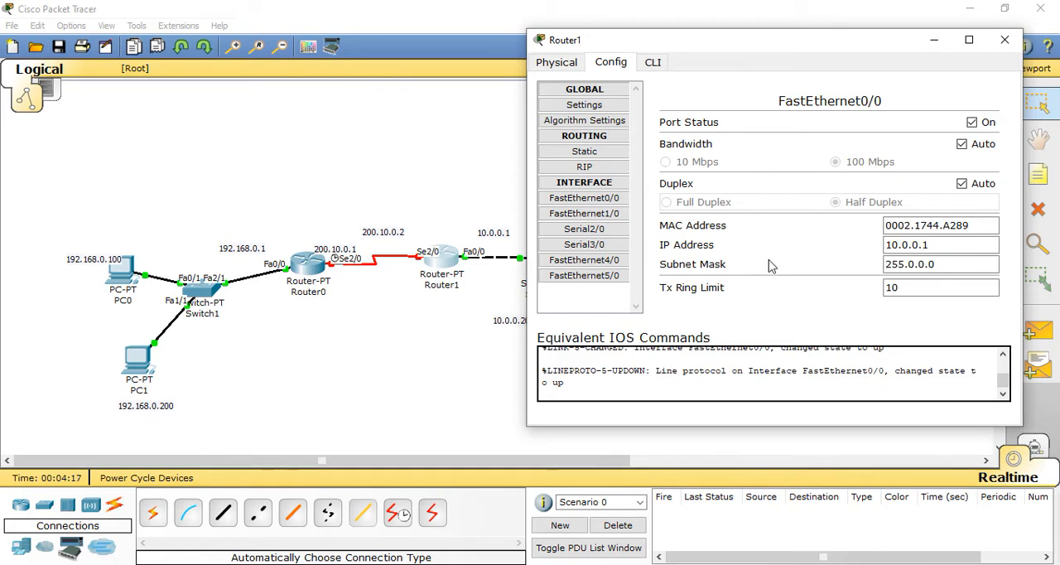
Step: Assign IP address 200.10.0.2 and subnet mask 255.255.255.0 to Router1's Serial2/0 interface
{"action": "left_click", "coordinate": [588, 230]}
{"action": "left_click", "coordinate": [889, 225]}
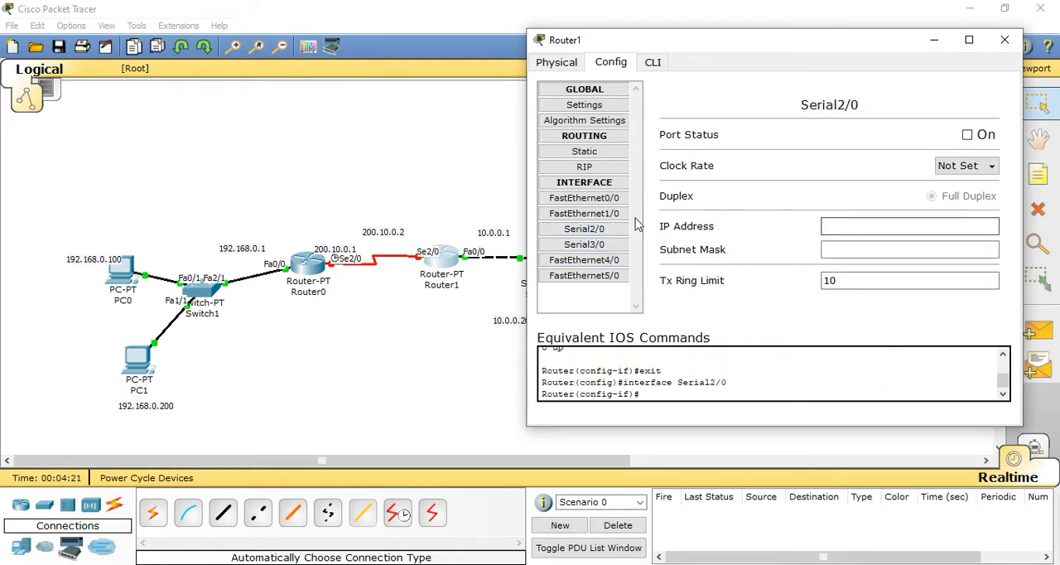
{"action": "left_click", "coordinate": [616, 229]}
{"action": "left_click", "coordinate": [870, 227]}
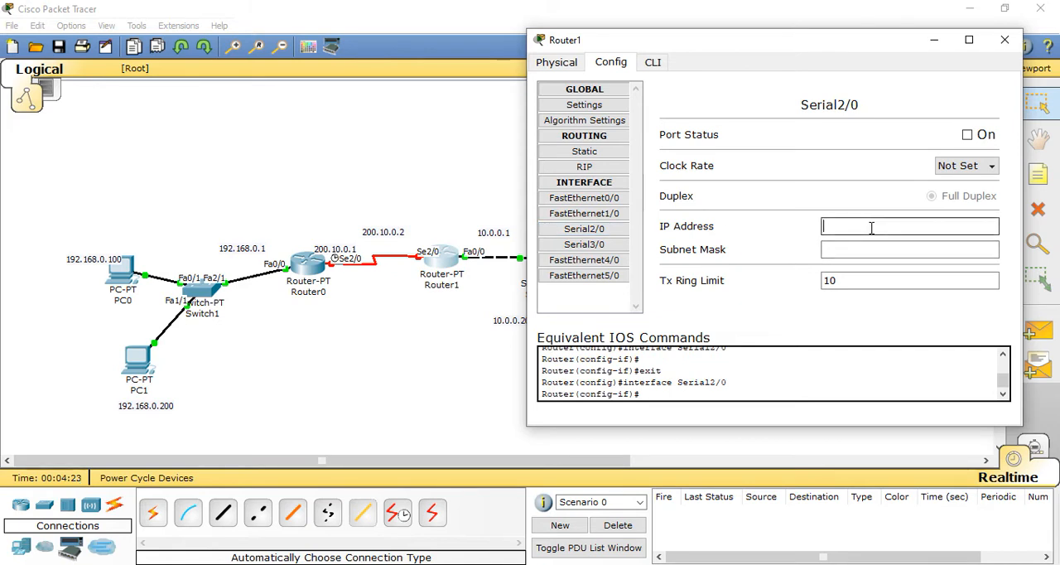
{"action": "type", "text": "200.10.0.2"}
{"action": "left_click", "coordinate": [875, 245]}
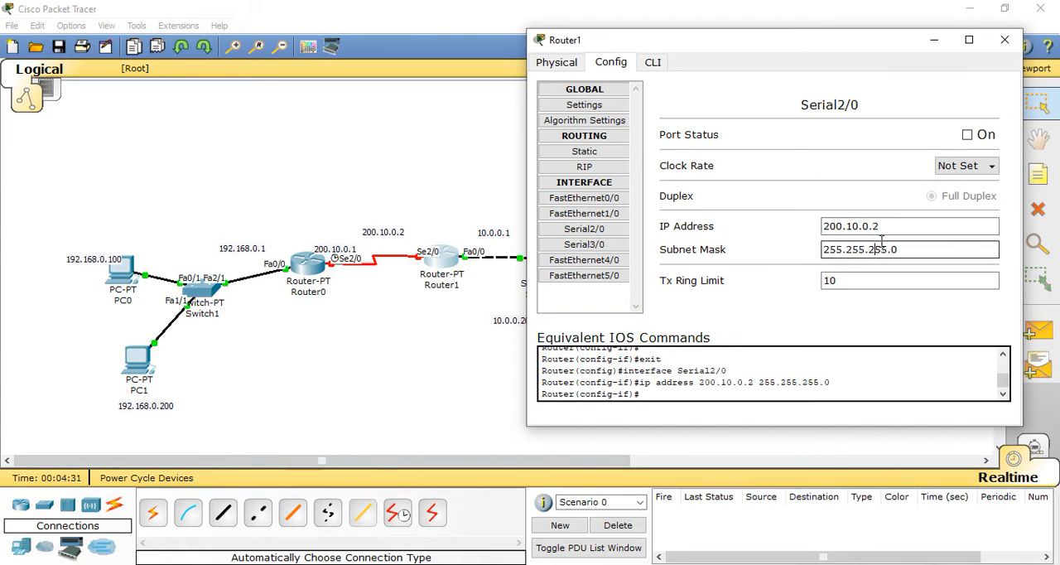
Step: Set the clock rate of Router1's Serial2/0 to 64000 and turn the port on
{"action": "left_click", "coordinate": [988, 167]}
{"action": "left_click_drag", "start_coordinate": [996, 255], "coordinate": [996, 219]}
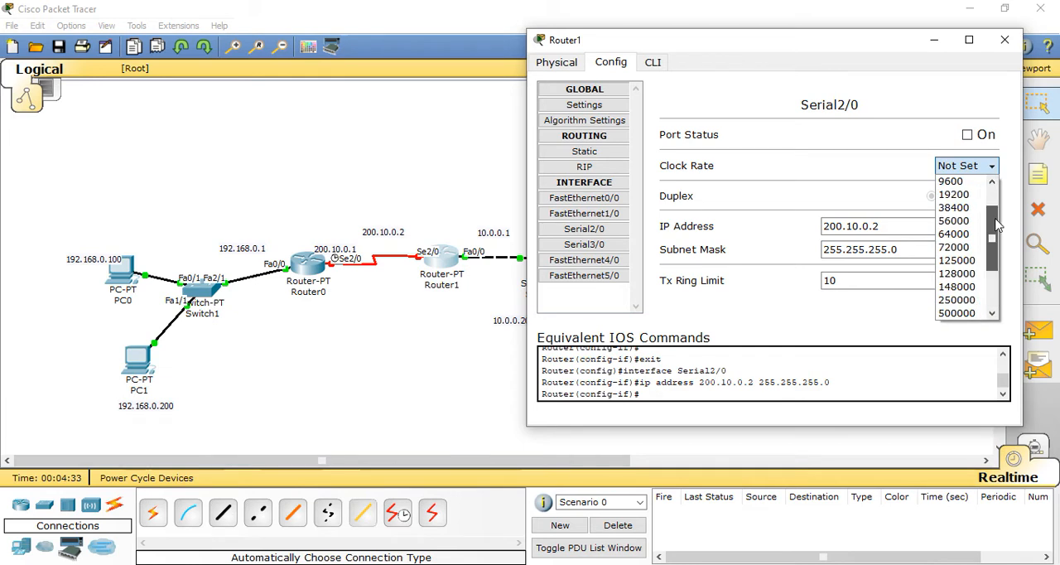
{"action": "left_click", "coordinate": [952, 233]}
{"action": "left_click", "coordinate": [967, 135]}
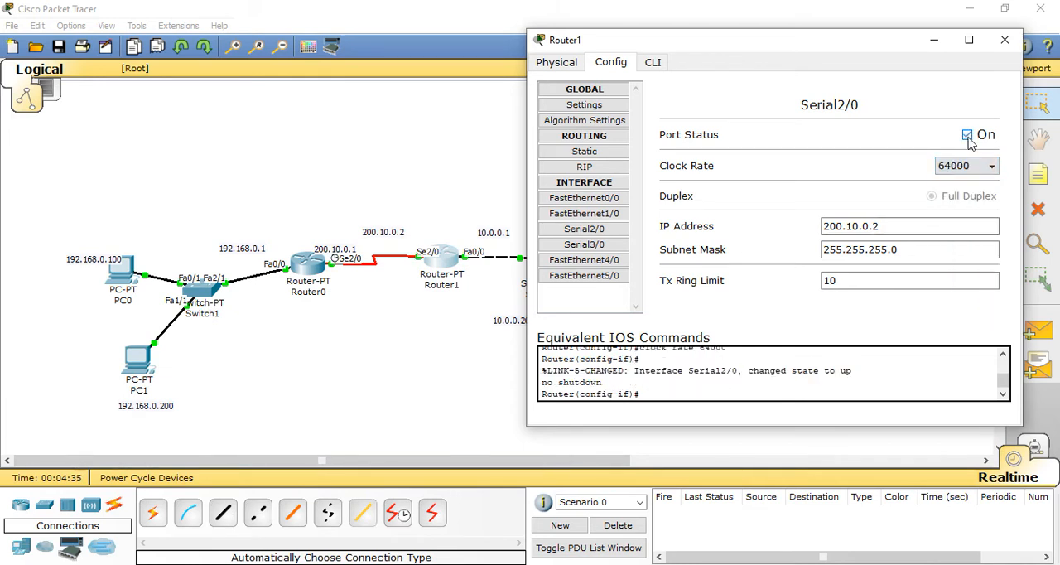
{"action": "left_click", "coordinate": [1005, 40]}
Step: Add the network of 192.168.0.1 to Router0's RIP routing
{"action": "left_click", "coordinate": [317, 263]}
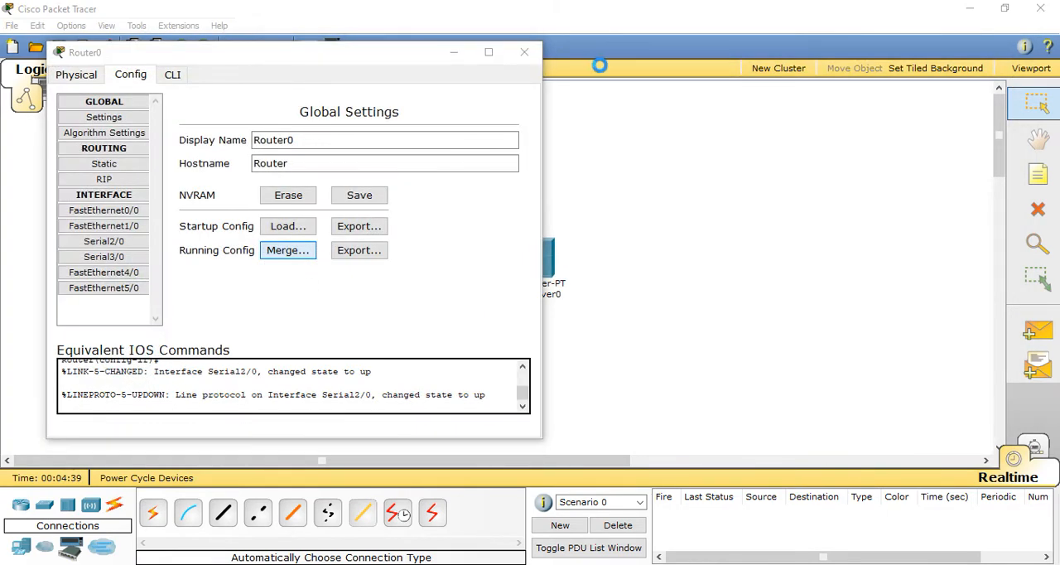
{"action": "left_click", "coordinate": [558, 76]}
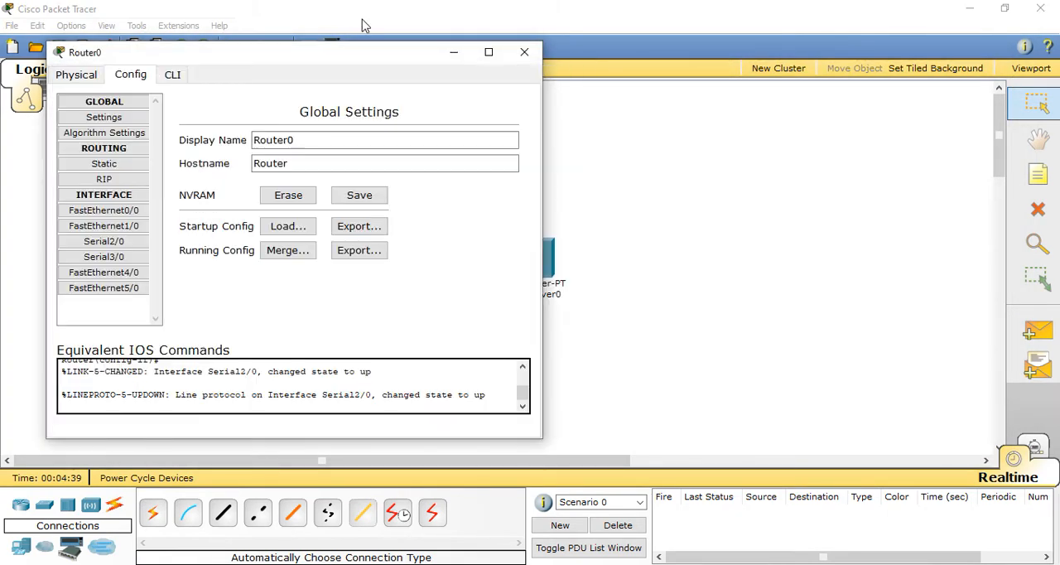
{"action": "left_click_drag", "start_coordinate": [346, 57], "coordinate": [825, 51]}
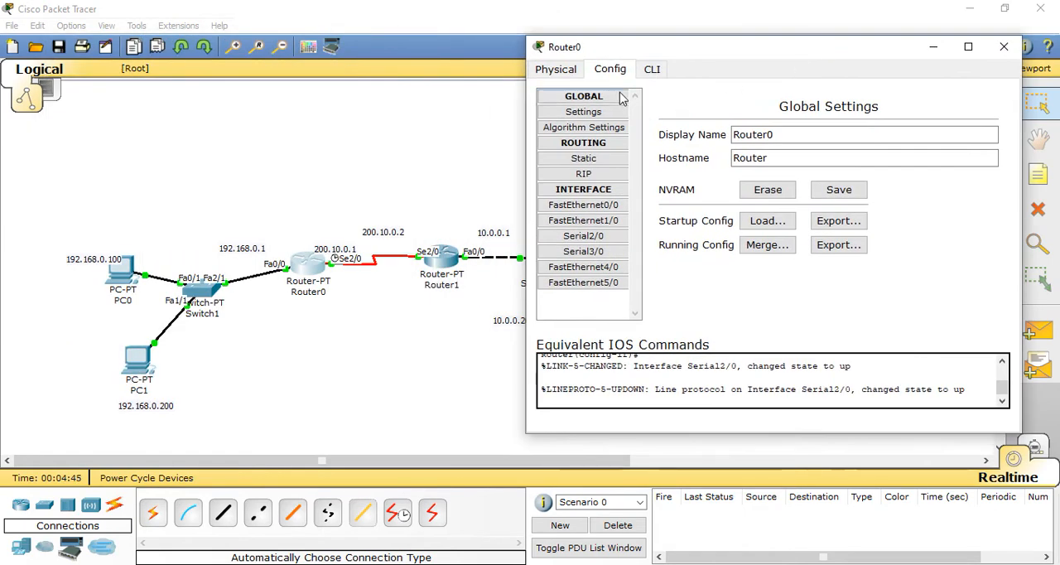
{"action": "left_click", "coordinate": [585, 175]}
{"action": "left_click", "coordinate": [876, 125]}
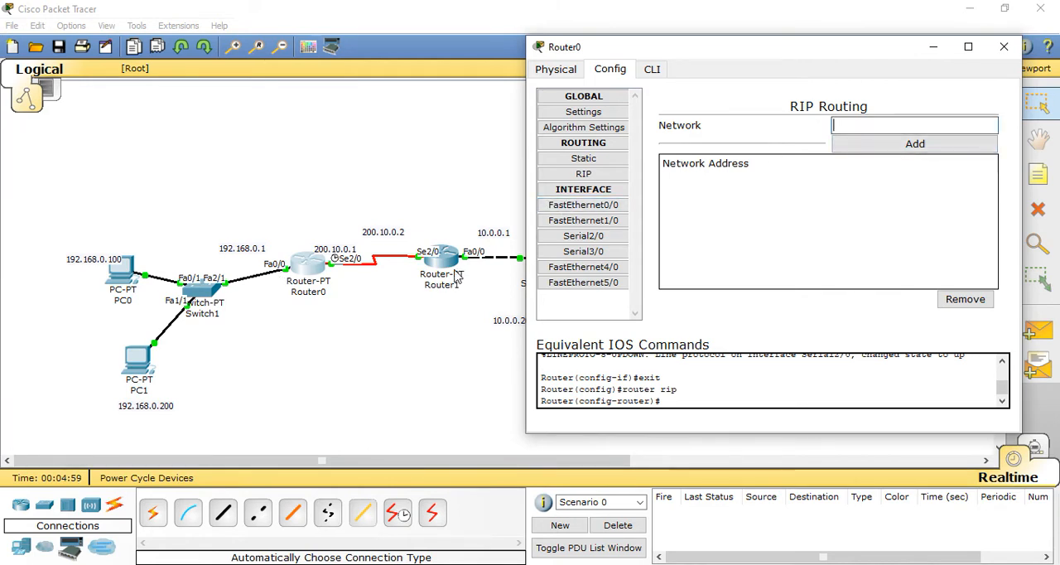
{"action": "type", "text": "192"}
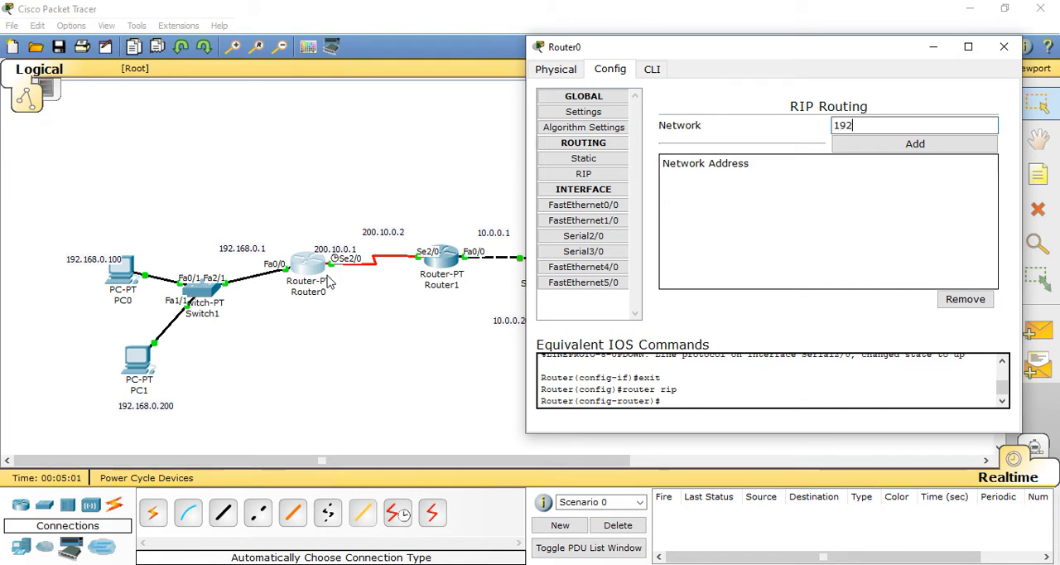
{"action": "type", "text": ".168.0.1"}
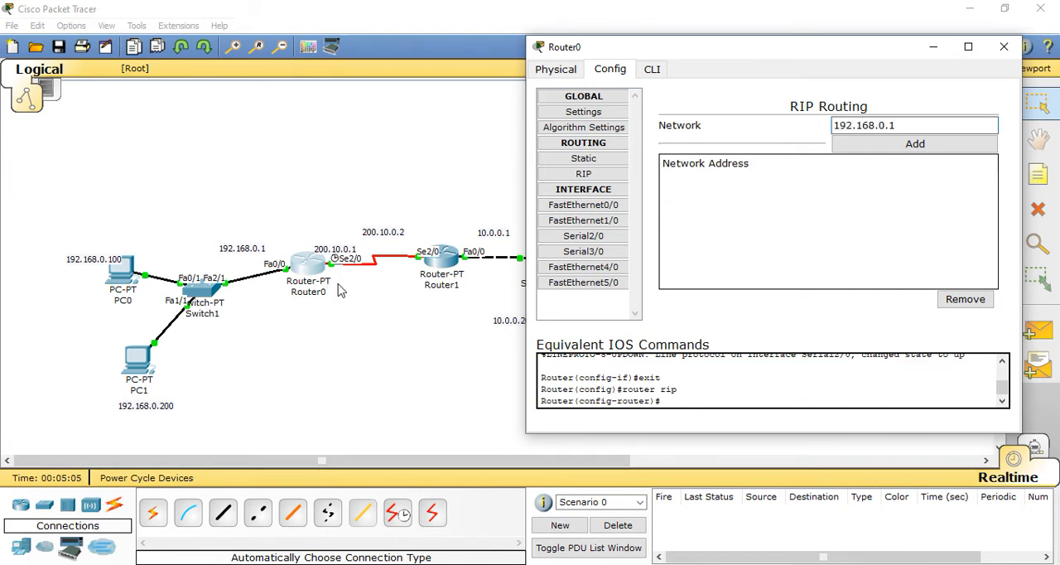
{"action": "left_click", "coordinate": [859, 149]}
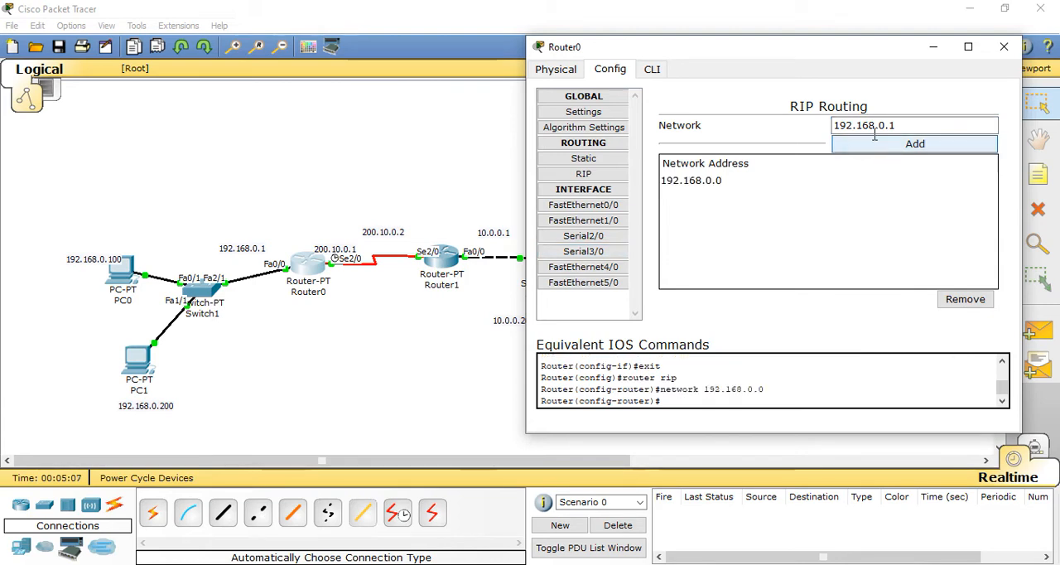
Step: Add network 200.10.0.0 to Router0's RIP routing and close the router's settings
{"action": "left_click_drag", "start_coordinate": [910, 126], "coordinate": [793, 130]}
{"action": "type", "text": "2"}
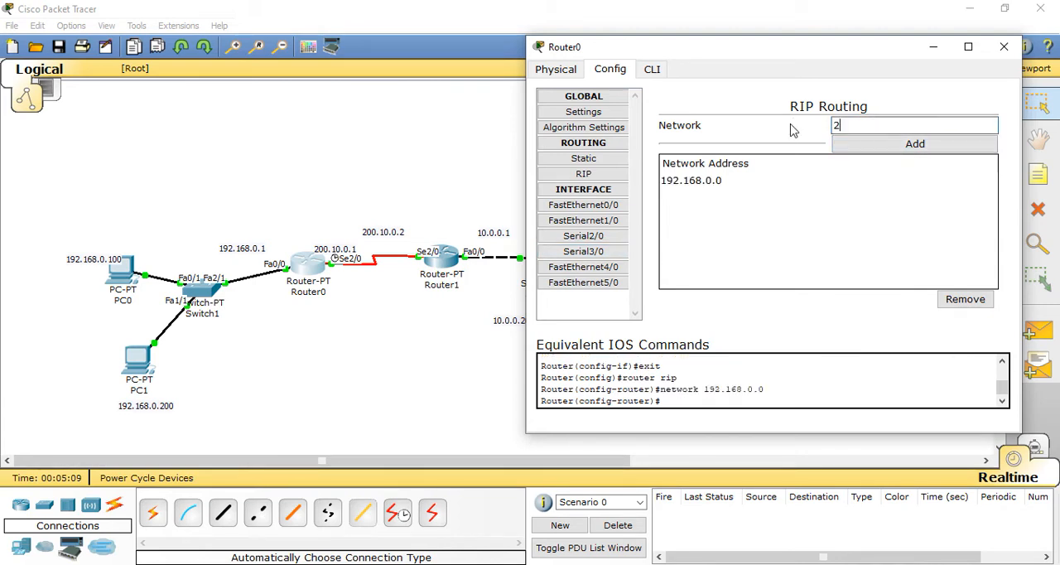
{"action": "type", "text": "00.10.0.0"}
{"action": "left_click", "coordinate": [865, 151]}
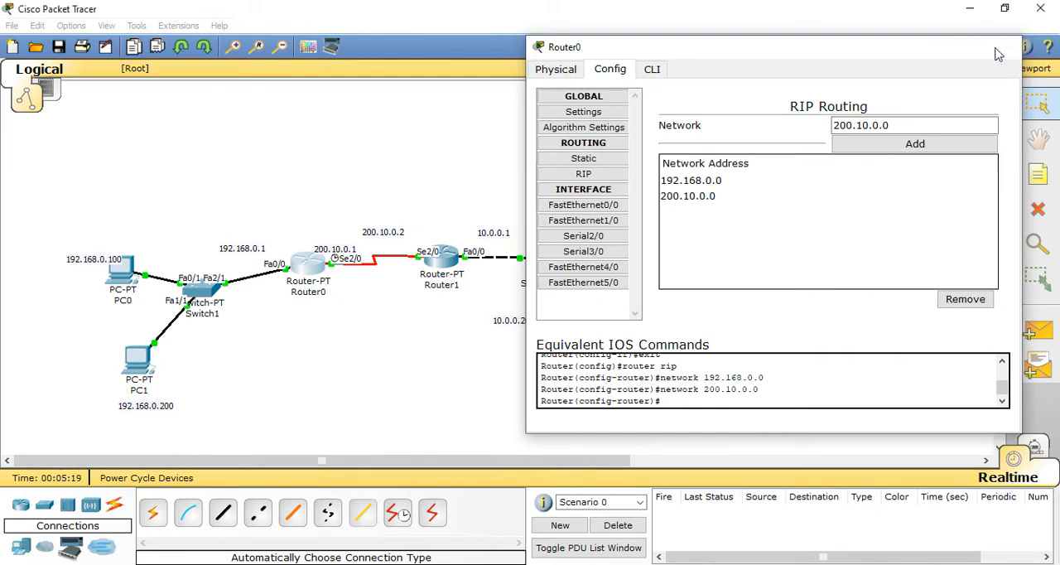
{"action": "left_click", "coordinate": [1000, 52]}
Step: Add the network of 10.0.0.1 to Router1's RIP routing
{"action": "left_click", "coordinate": [451, 258]}
{"action": "left_click_drag", "start_coordinate": [372, 102], "coordinate": [834, 41]}
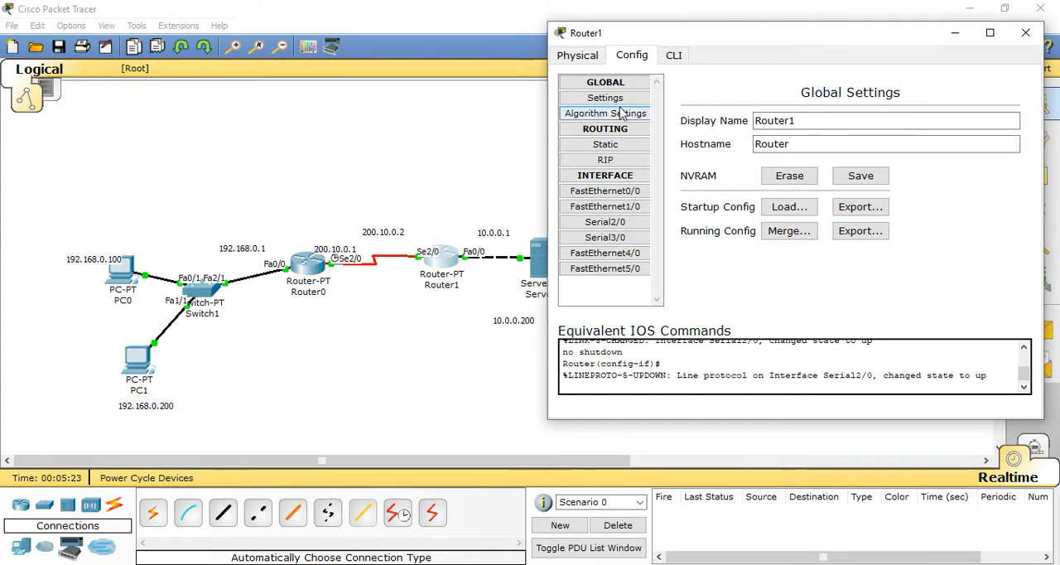
{"action": "left_click", "coordinate": [623, 162]}
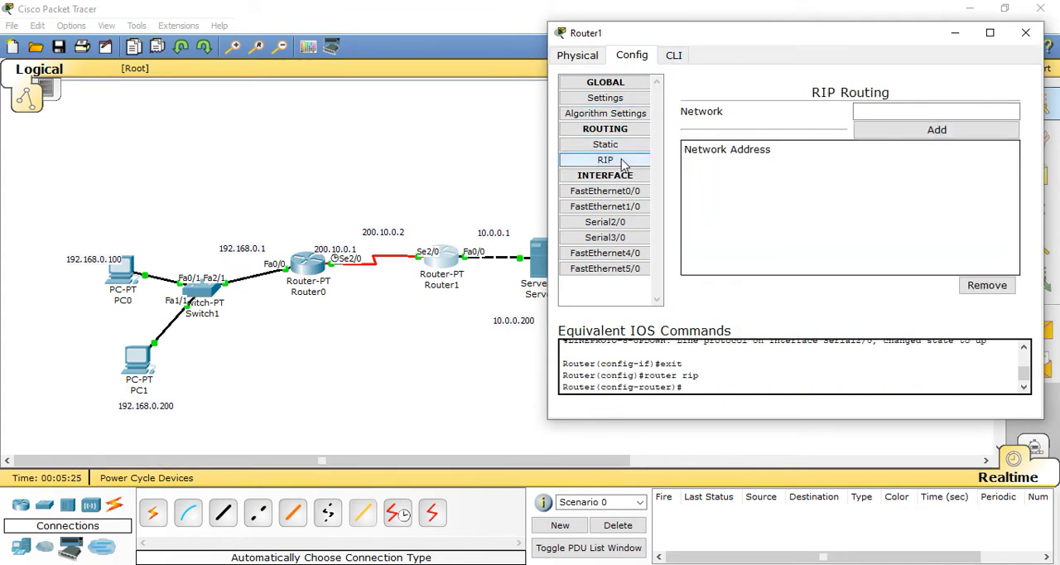
{"action": "left_click", "coordinate": [867, 113]}
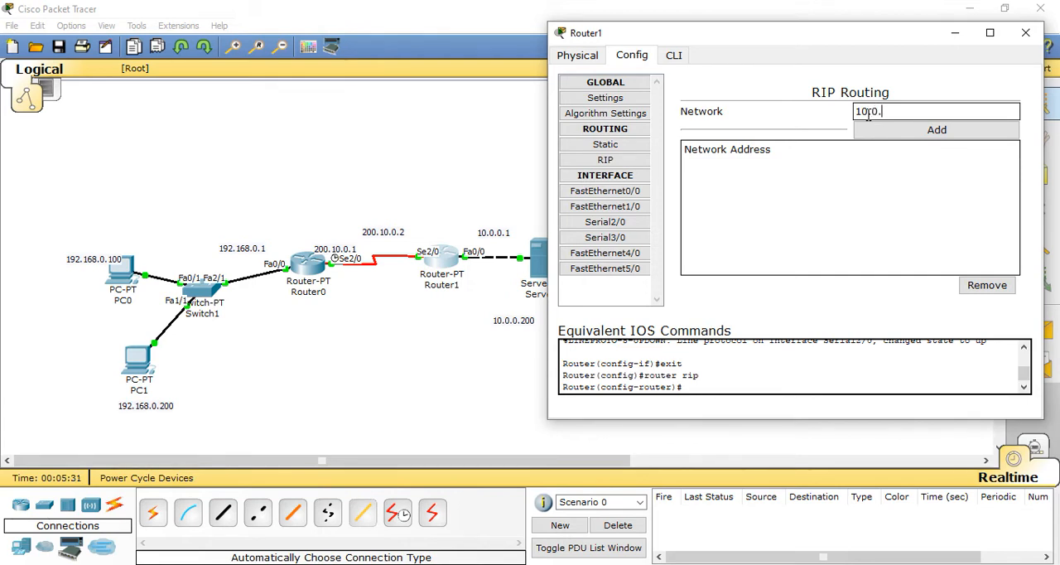
{"action": "type", "text": "10.0.0.1"}
{"action": "left_click", "coordinate": [905, 132]}
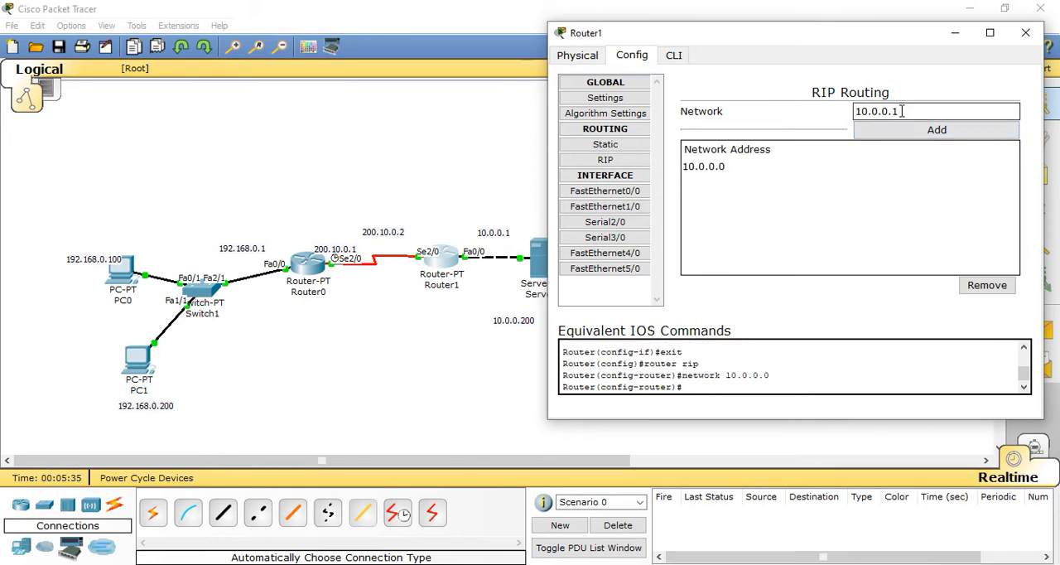
Step: Add network 200.10.0.0 to Router1's RIP routing and close the router's settings
{"action": "double_click", "coordinate": [902, 111]}
{"action": "type", "text": "200."}
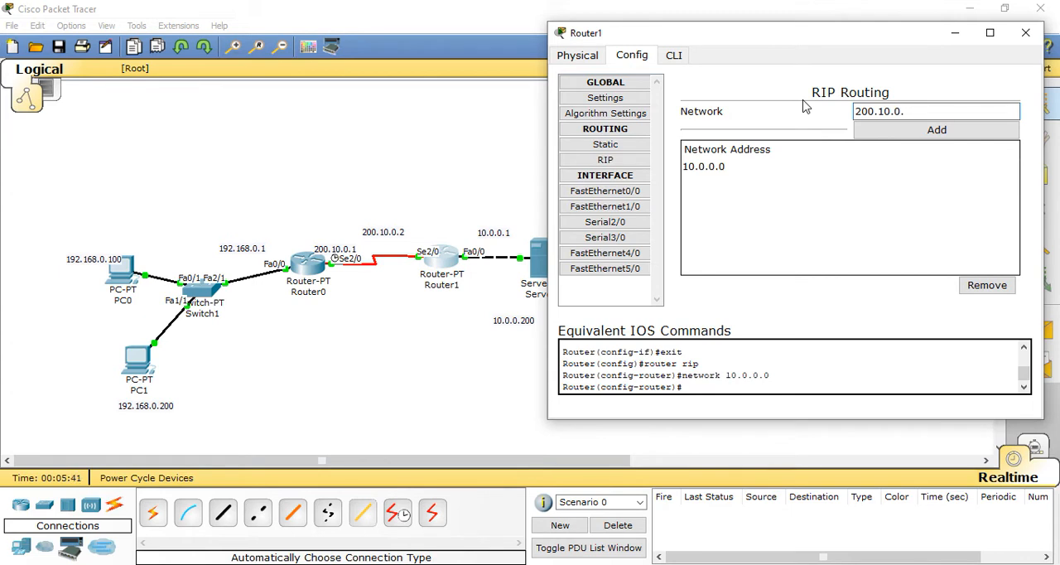
{"action": "left_click", "coordinate": [871, 133]}
{"action": "left_click", "coordinate": [1031, 40]}
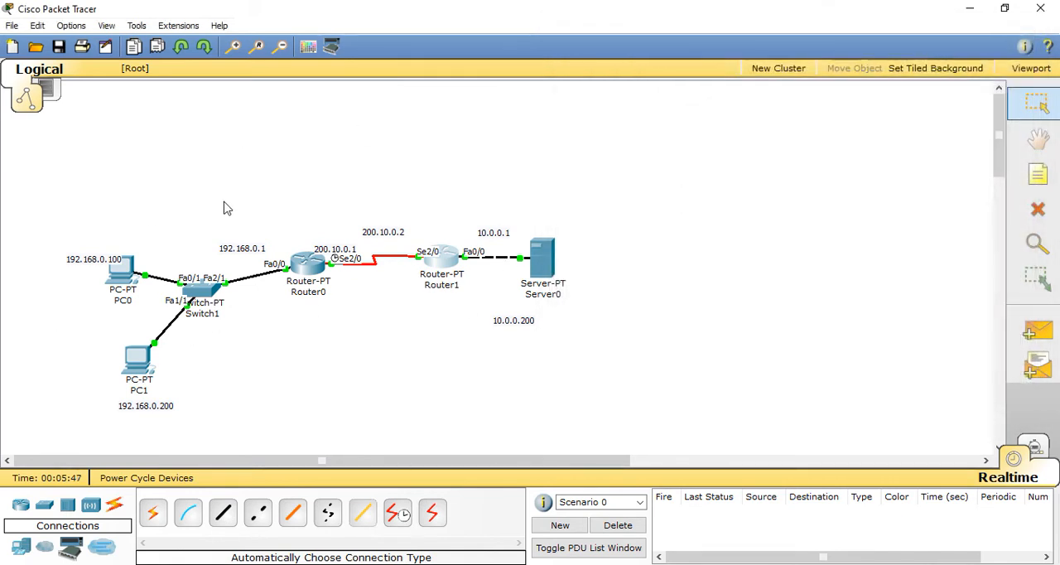
Step: Assign IP address 10.0.0.200 and subnet mask 255.0.0.0 to Server0 in its IP configuration
{"action": "left_click", "coordinate": [542, 259]}
{"action": "left_click_drag", "start_coordinate": [499, 123], "coordinate": [850, 46]}
{"action": "left_click", "coordinate": [634, 76]}
{"action": "left_click", "coordinate": [561, 117]}
{"action": "left_click_drag", "start_coordinate": [655, 50], "coordinate": [745, 45]}
{"action": "left_click", "coordinate": [737, 201]}
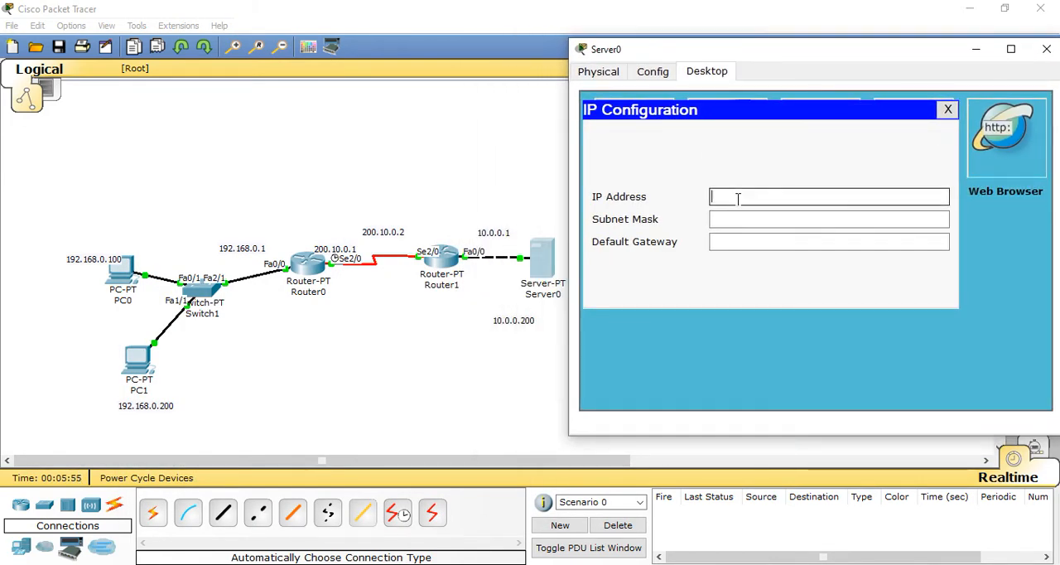
{"action": "type", "text": "10.0.0.200"}
{"action": "left_click", "coordinate": [742, 220]}
Step: Set Server0's default gateway to 10.0.0.1 and close the server's window
{"action": "left_click", "coordinate": [748, 239]}
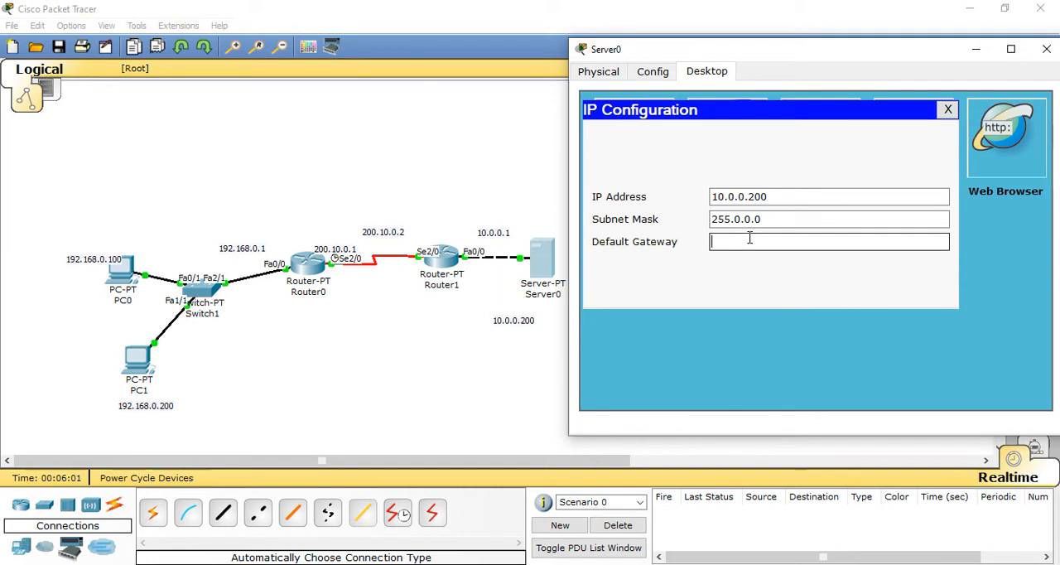
{"action": "type", "text": "10.0.0.1"}
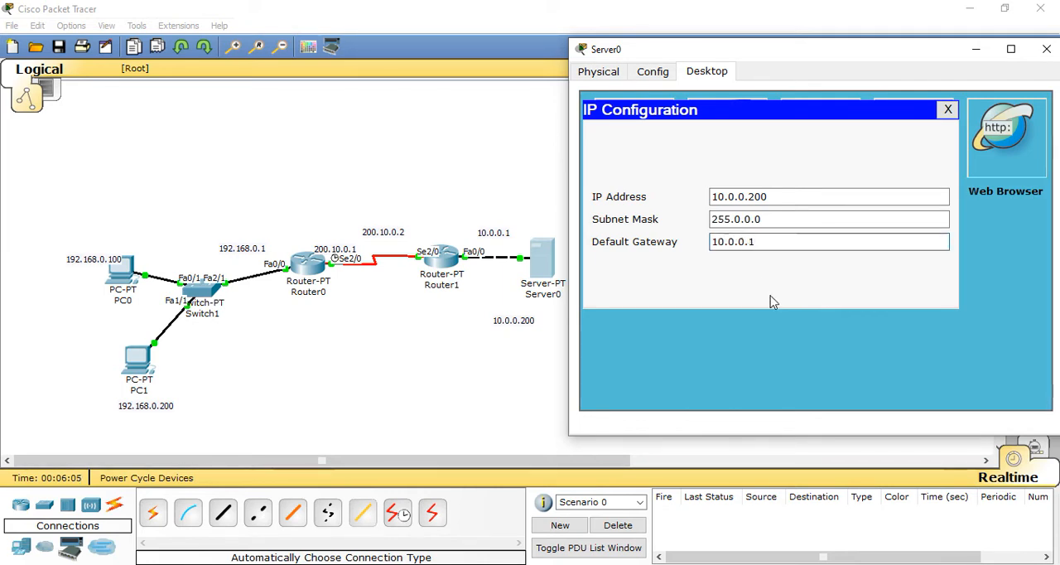
{"action": "left_click", "coordinate": [1046, 49]}
Step: Assign static IP address 192.168.0.200 and subnet mask 255.255.255.0 to PC1 in its IP configuration
{"action": "left_click", "coordinate": [140, 365]}
{"action": "left_click_drag", "start_coordinate": [282, 46], "coordinate": [808, 73]}
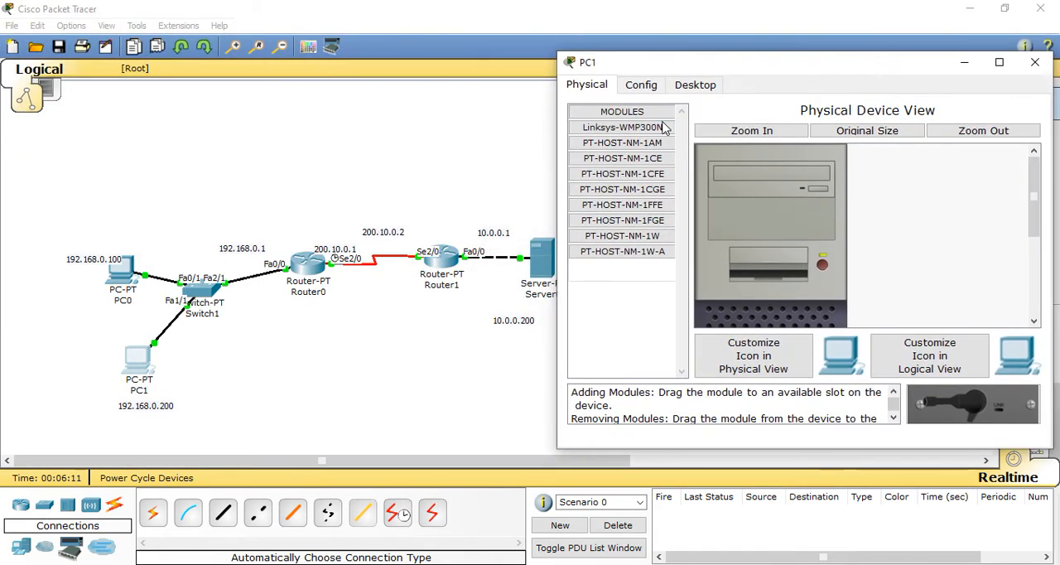
{"action": "left_click", "coordinate": [698, 89]}
{"action": "left_click", "coordinate": [647, 143]}
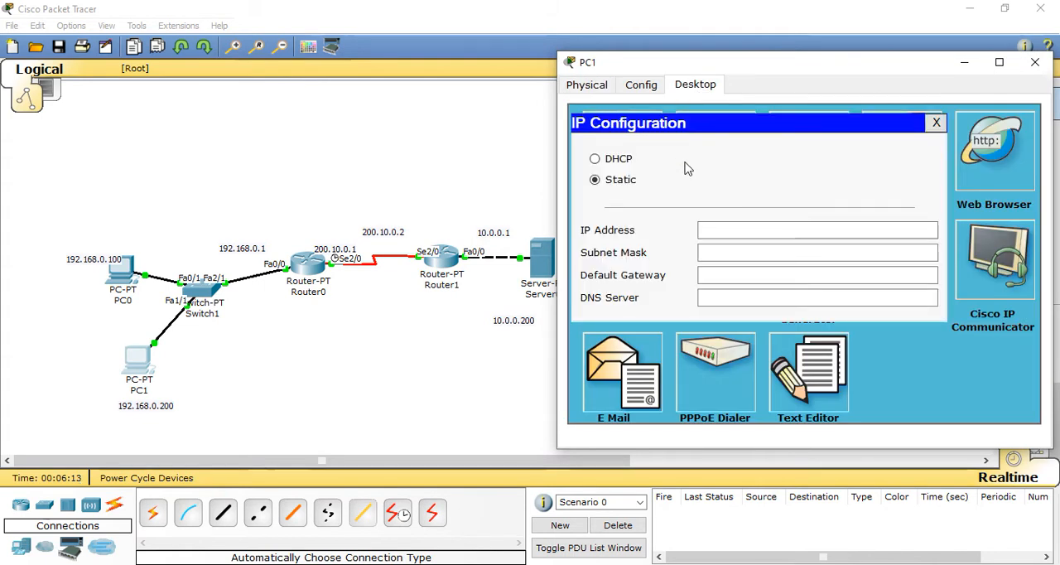
{"action": "left_click", "coordinate": [746, 227]}
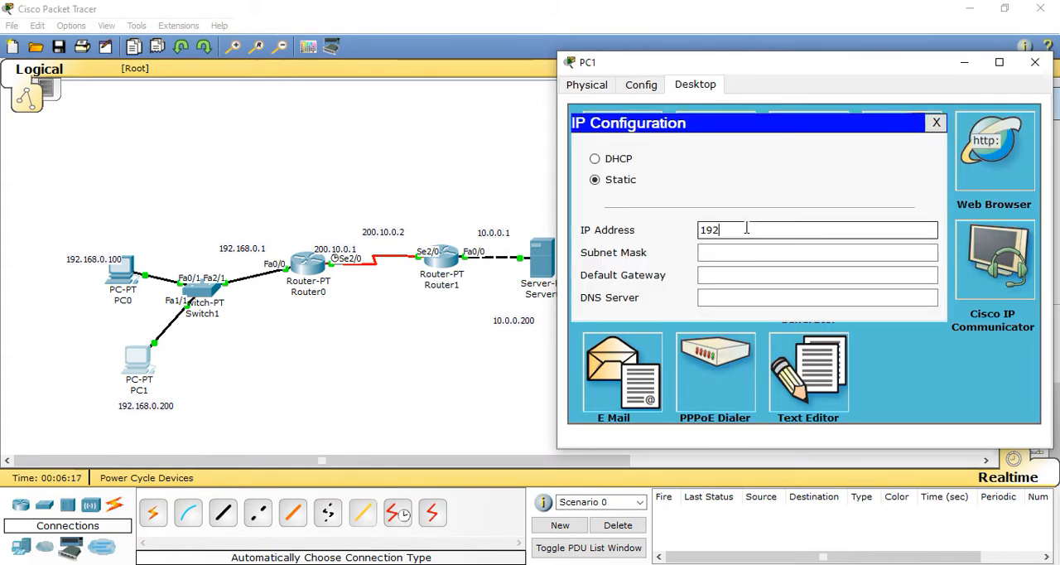
{"action": "type", "text": "192.168.0."}
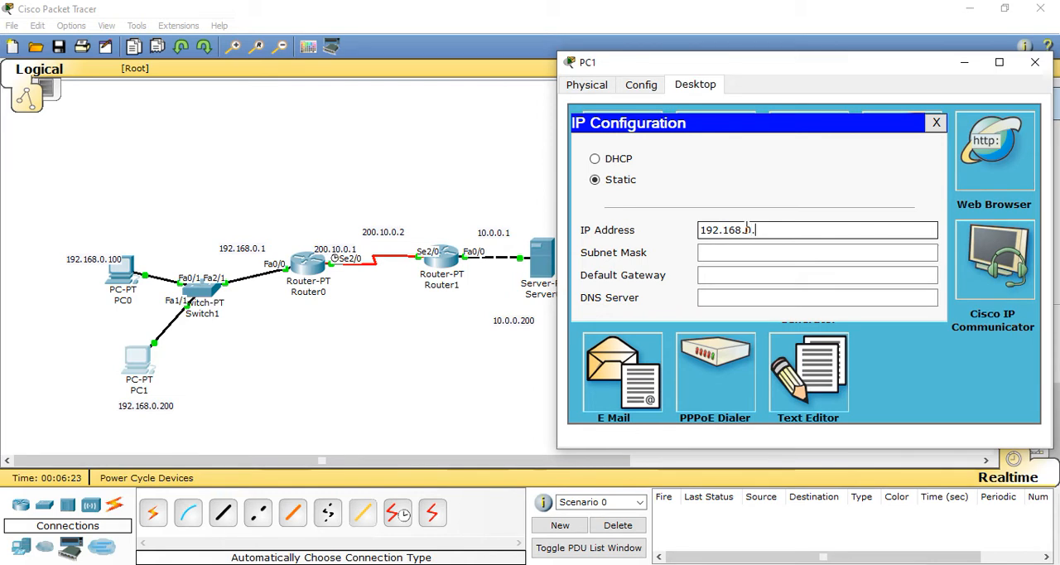
{"action": "type", "text": "200"}
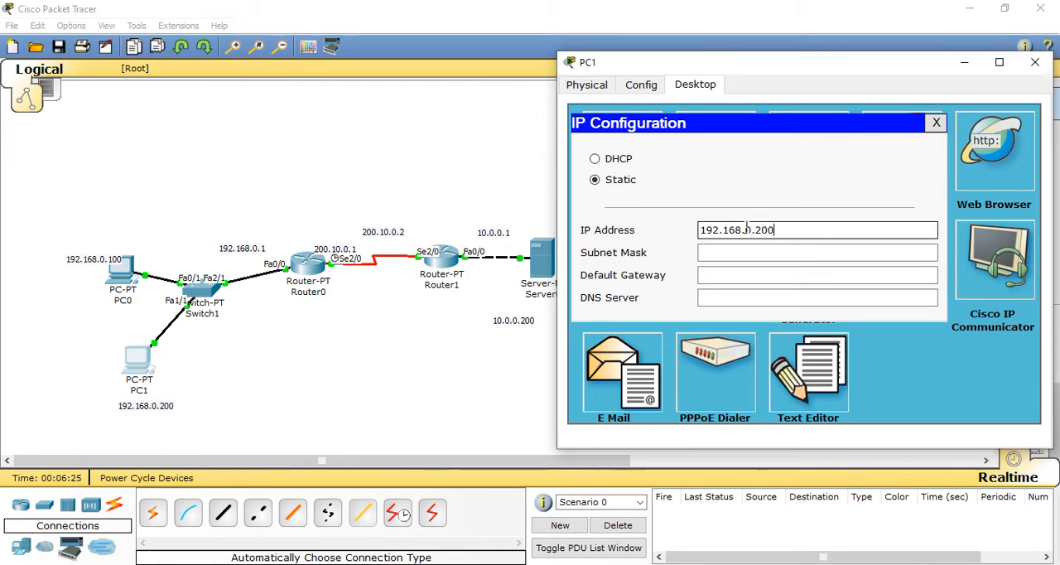
{"action": "left_click", "coordinate": [753, 250]}
Step: Set PC1's default gateway to 192.168.0.1 and close the PC's window
{"action": "left_click", "coordinate": [759, 274]}
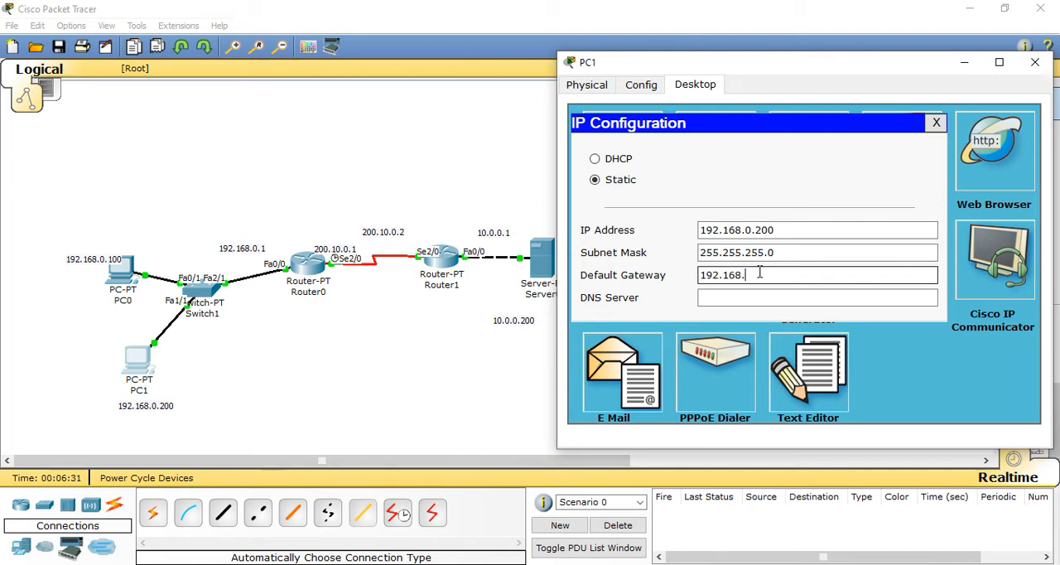
{"action": "type", "text": "192.168.0.1"}
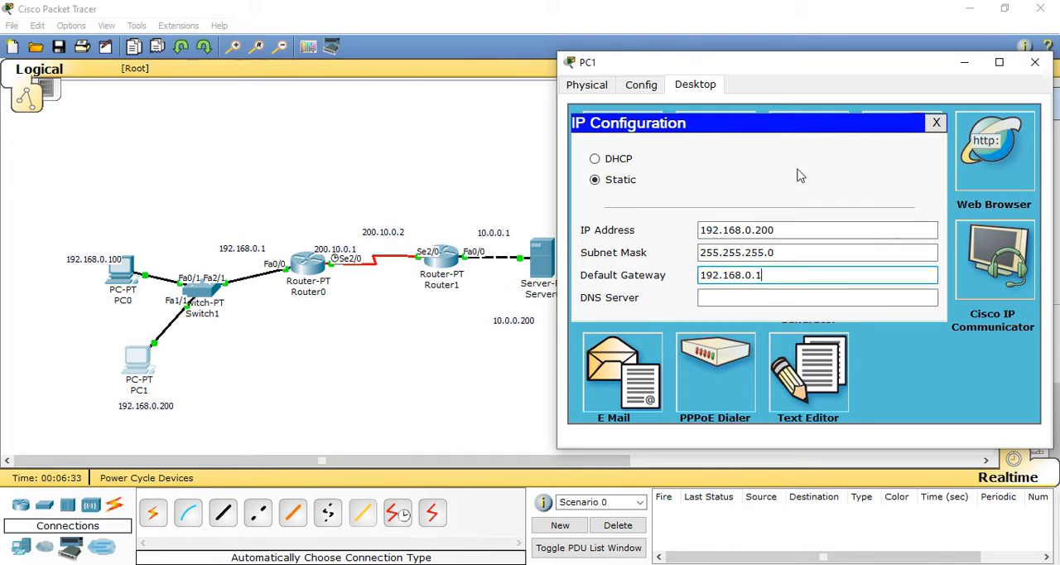
{"action": "left_click", "coordinate": [1035, 63]}
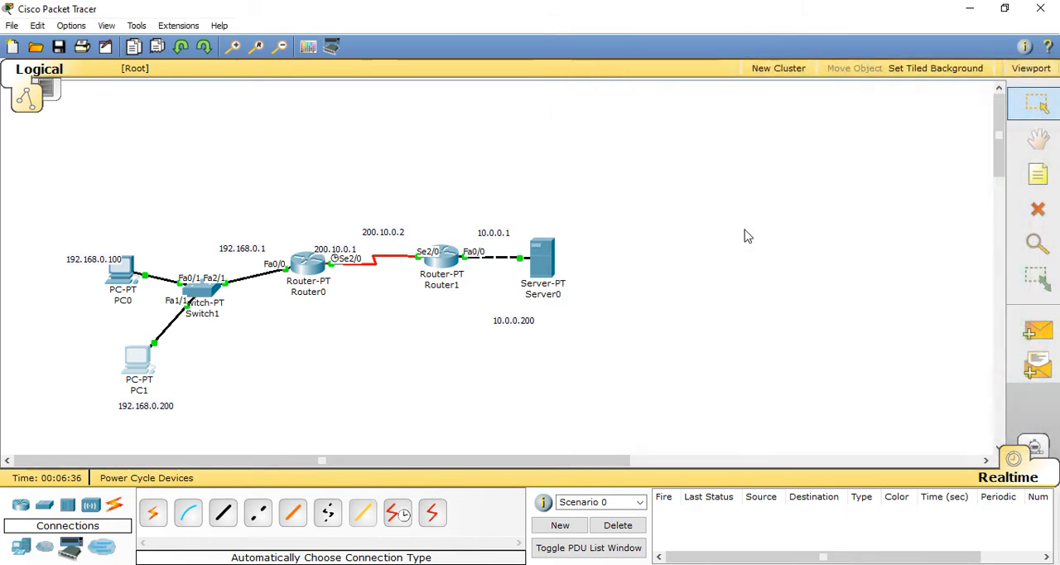
Step: Replace Server0's DNS server entry in its global settings with 10.0.0.200
{"action": "left_click", "coordinate": [545, 261]}
{"action": "left_click_drag", "start_coordinate": [439, 77], "coordinate": [858, 56]}
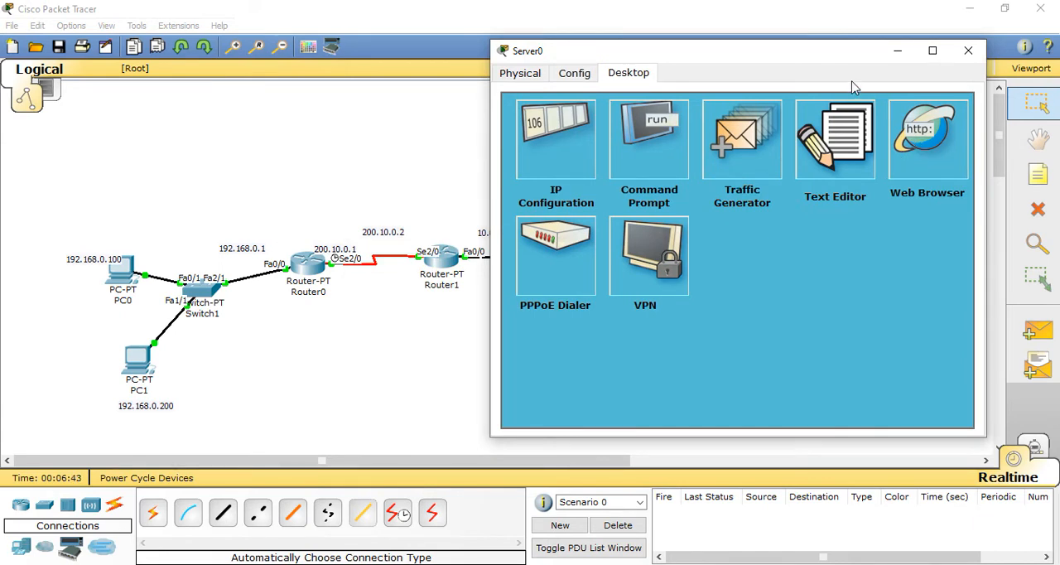
{"action": "left_click", "coordinate": [576, 75]}
{"action": "left_click", "coordinate": [766, 245]}
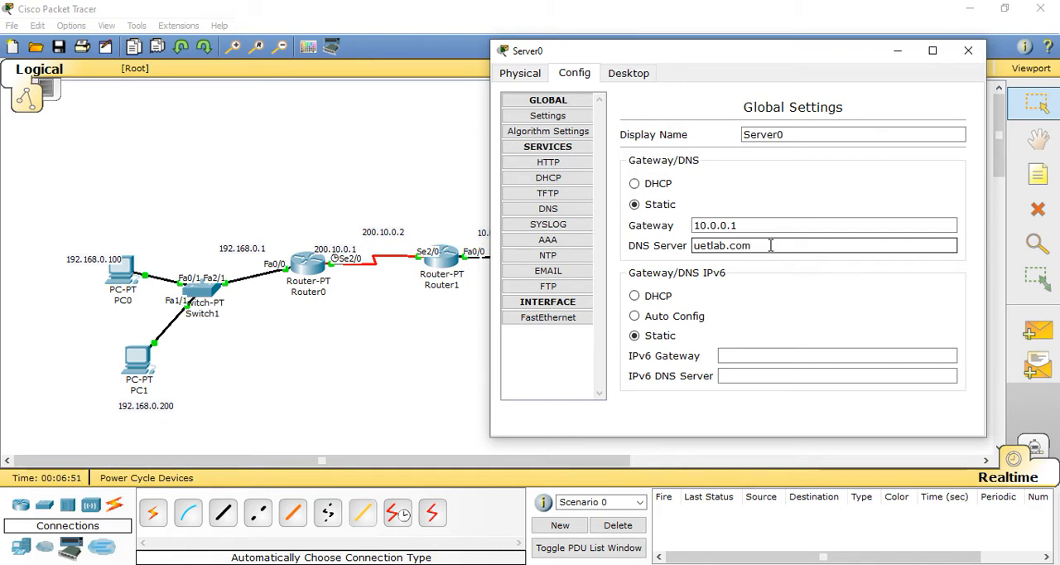
{"action": "left_click_drag", "start_coordinate": [770, 245], "coordinate": [644, 239]}
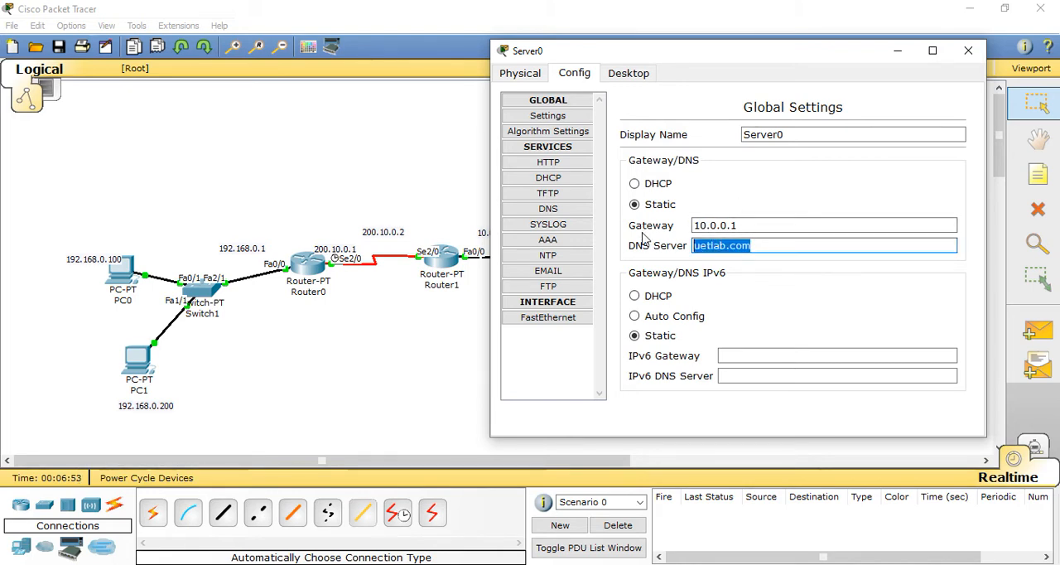
{"action": "left_click_drag", "start_coordinate": [780, 53], "coordinate": [789, 106]}
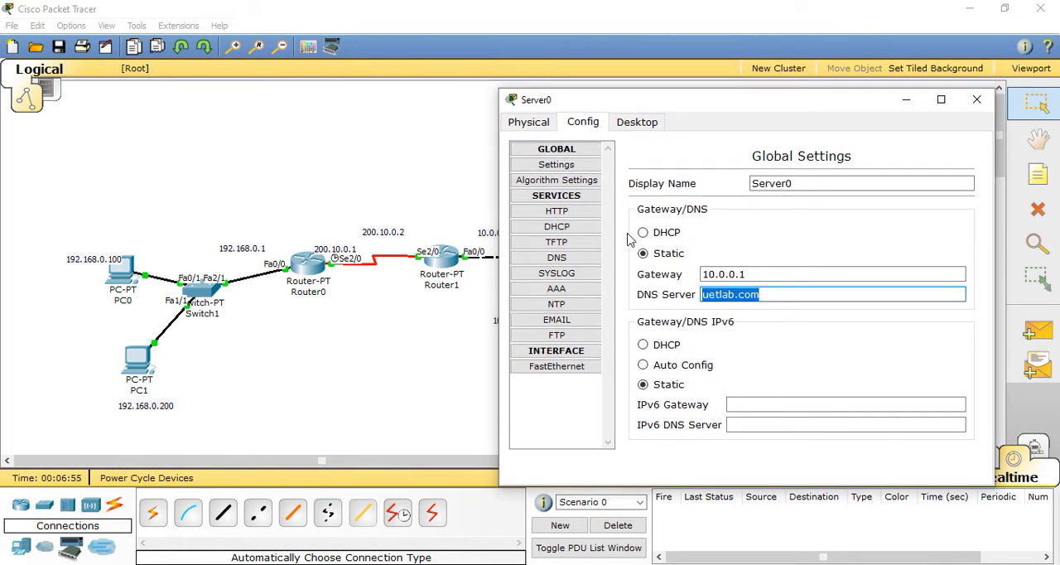
{"action": "left_click_drag", "start_coordinate": [793, 98], "coordinate": [875, 86]}
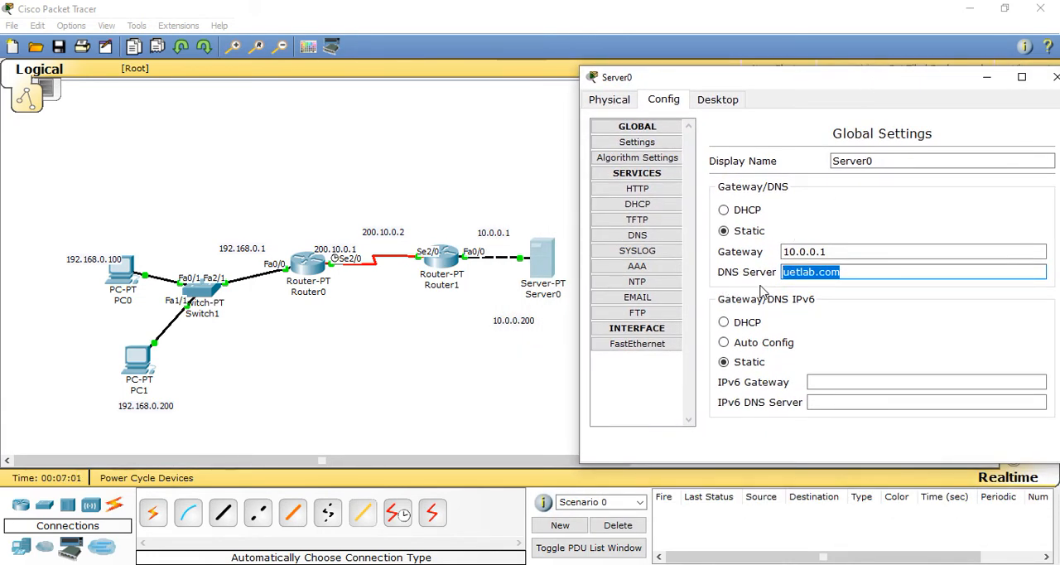
{"action": "key", "text": "BackSpace"}
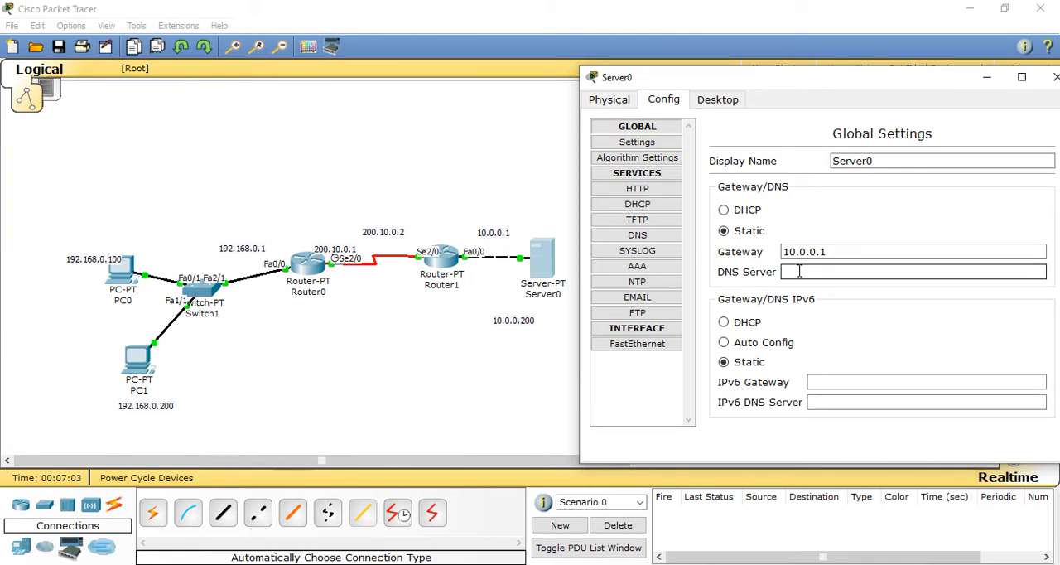
{"action": "type", "text": "10.0.0.200"}
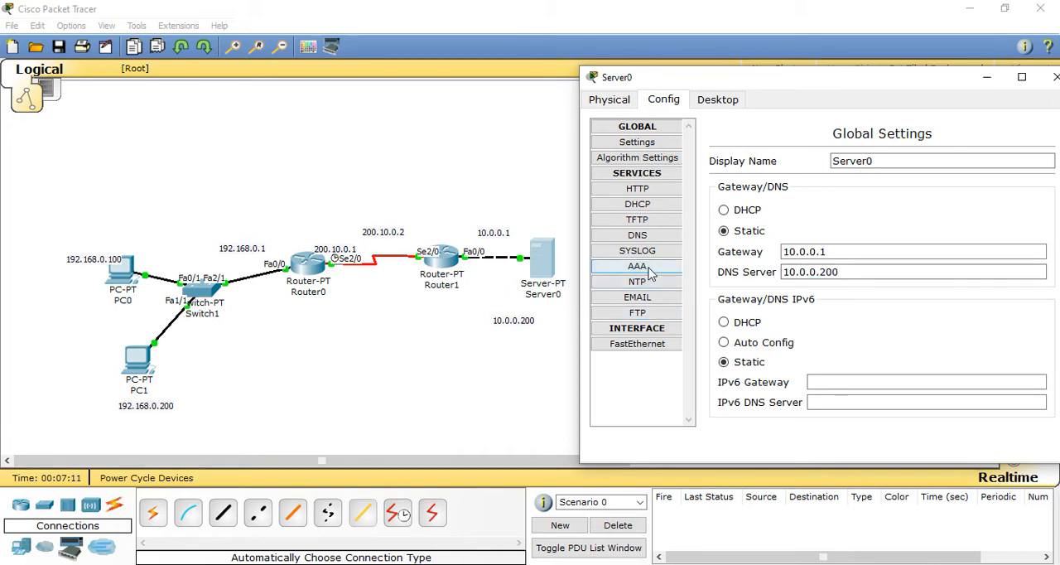
Step: In Server0's DNS service, enter uetlab.com as the name of a new A record
{"action": "left_click", "coordinate": [636, 235]}
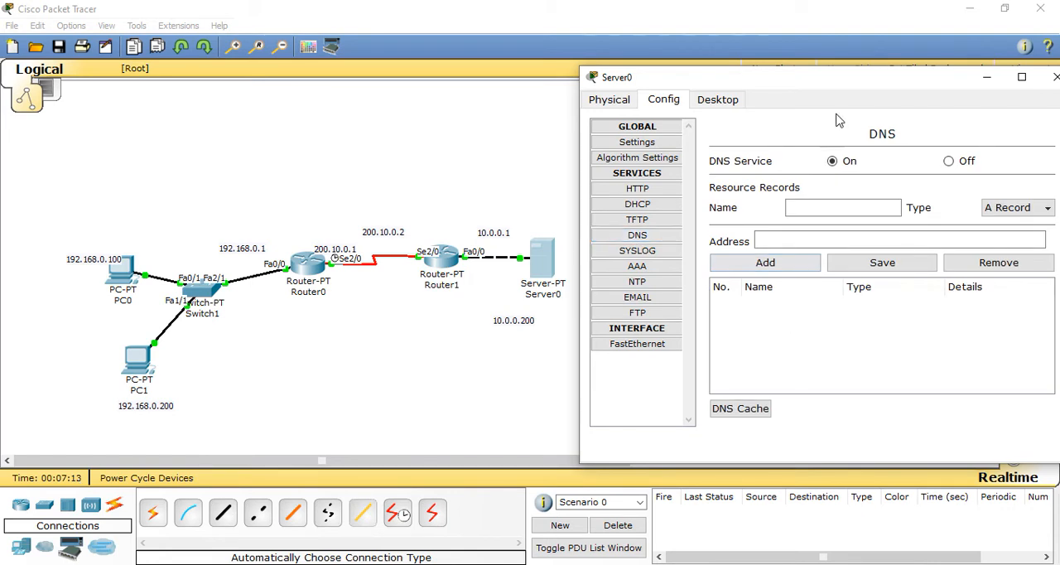
{"action": "left_click_drag", "start_coordinate": [861, 80], "coordinate": [783, 57]}
{"action": "left_click", "coordinate": [793, 216]}
{"action": "type", "text": "et"}
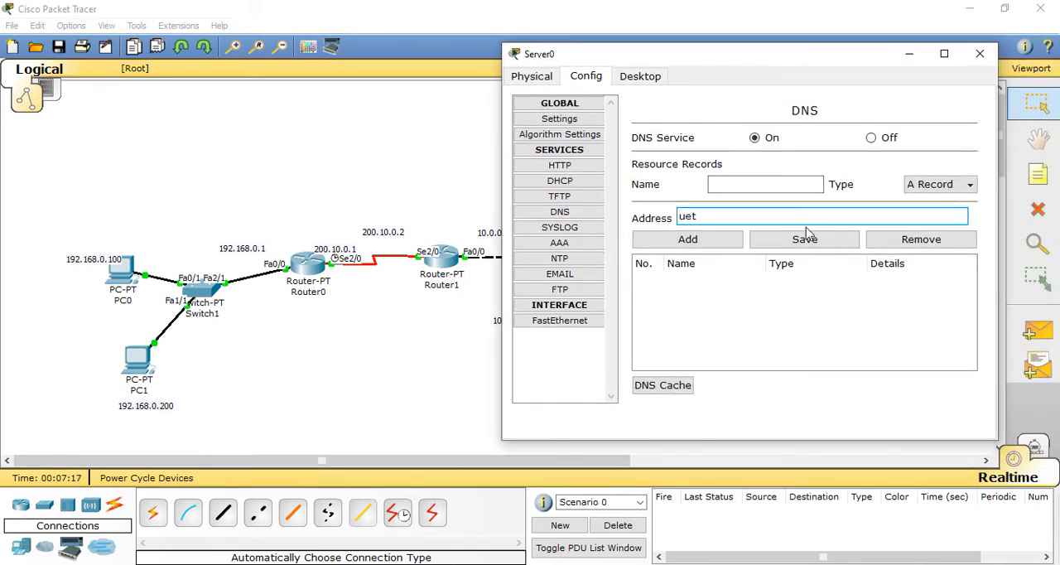
{"action": "type", "text": "lab.com"}
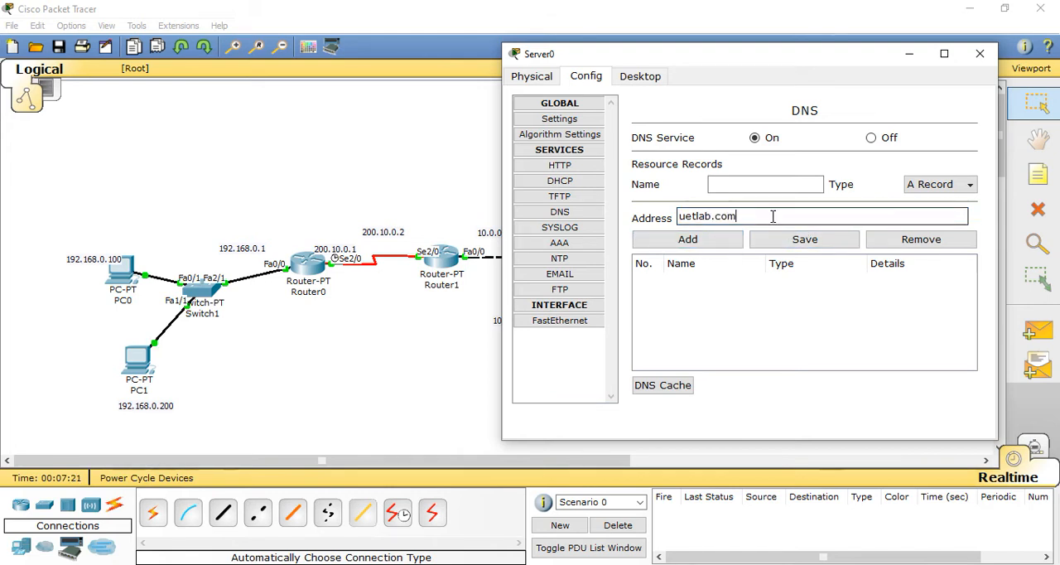
{"action": "left_click_drag", "start_coordinate": [773, 216], "coordinate": [658, 204]}
{"action": "right_click", "coordinate": [703, 221]}
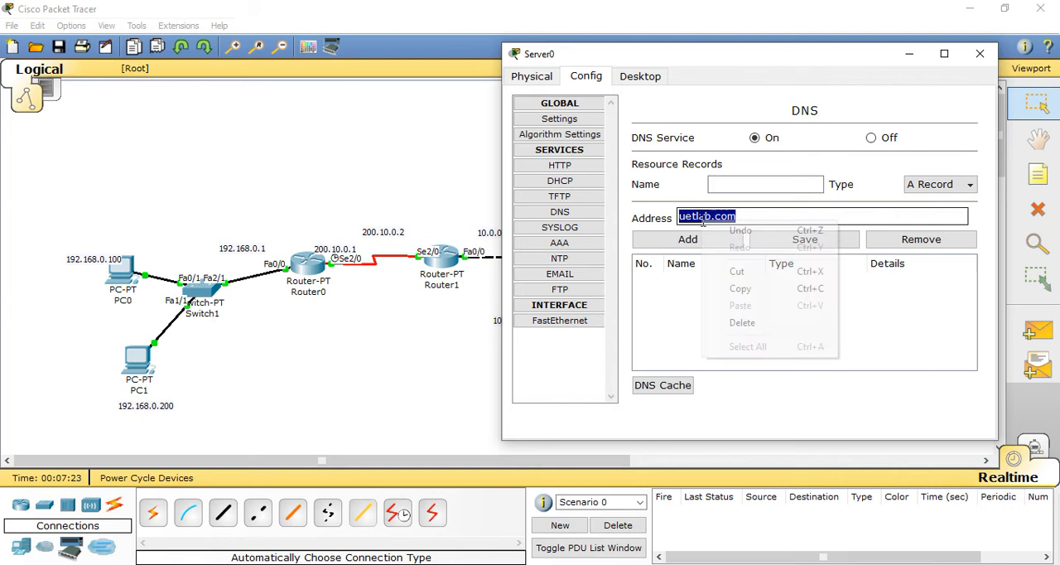
{"action": "left_click", "coordinate": [750, 274]}
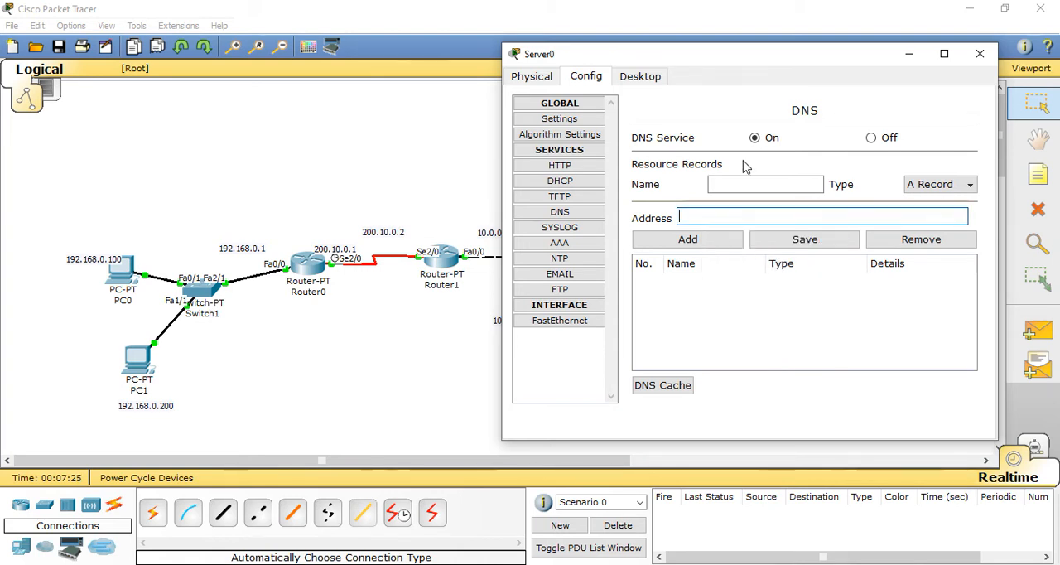
{"action": "left_click", "coordinate": [754, 181]}
{"action": "right_click", "coordinate": [754, 181]}
{"action": "left_click", "coordinate": [800, 263]}
Step: Set the record's address to 10.0.0.200, add the record and close the server's window
{"action": "left_click", "coordinate": [724, 215]}
{"action": "left_click_drag", "start_coordinate": [827, 56], "coordinate": [908, 55]}
{"action": "type", "text": "10.0.0.200"}
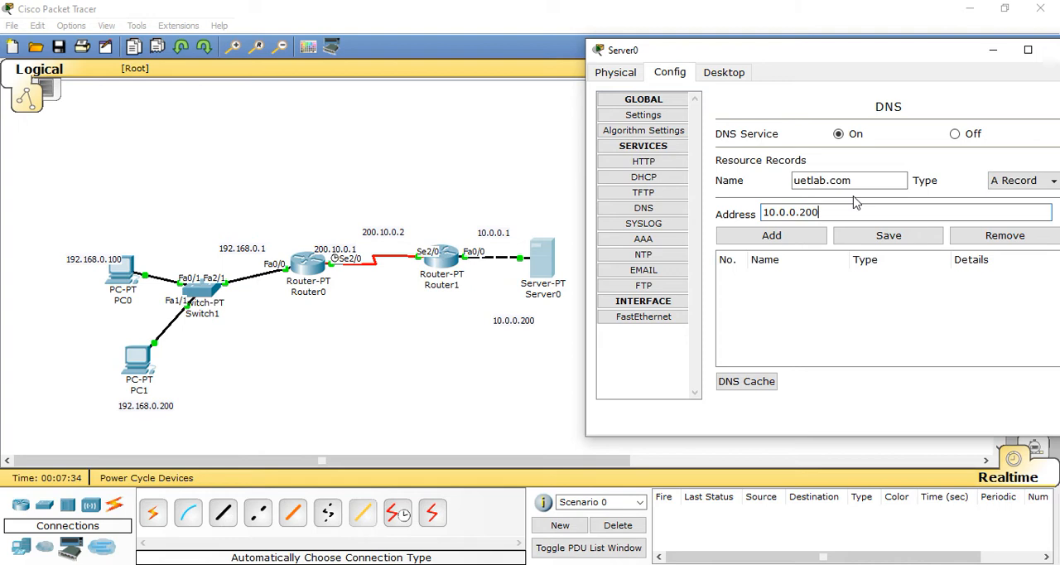
{"action": "left_click", "coordinate": [819, 236]}
{"action": "left_click_drag", "start_coordinate": [890, 73], "coordinate": [778, 55]}
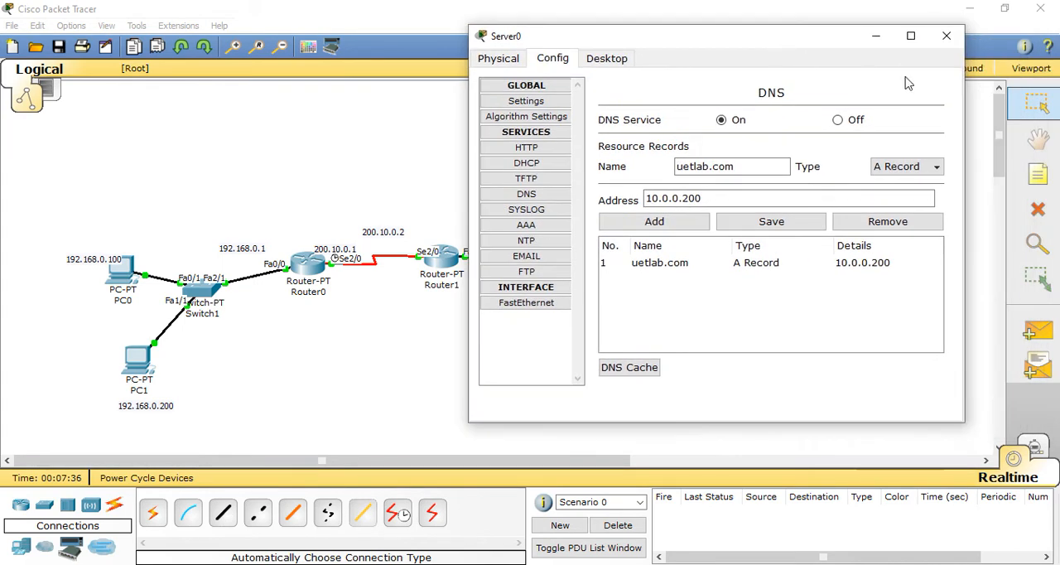
{"action": "left_click", "coordinate": [946, 35]}
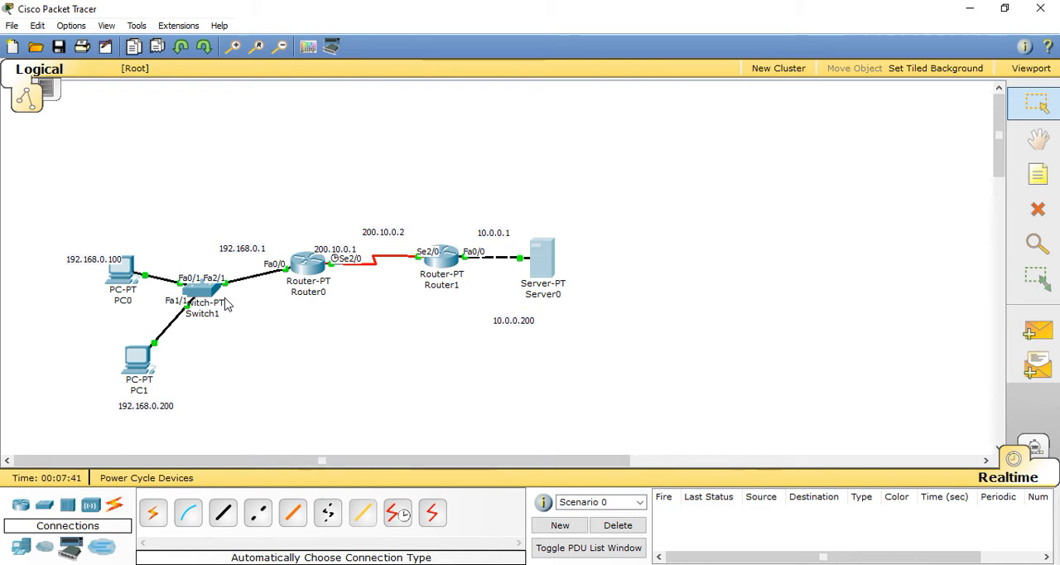
Step: Review Server0's HTTP service settings and the index.html page source, and close the server's window
{"action": "left_click", "coordinate": [538, 273]}
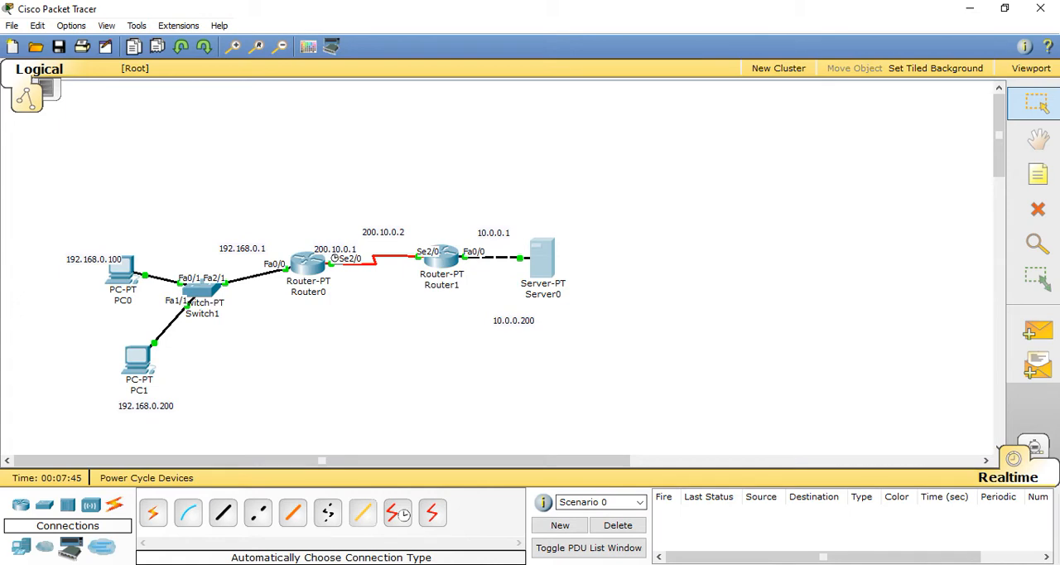
{"action": "left_click", "coordinate": [704, 512]}
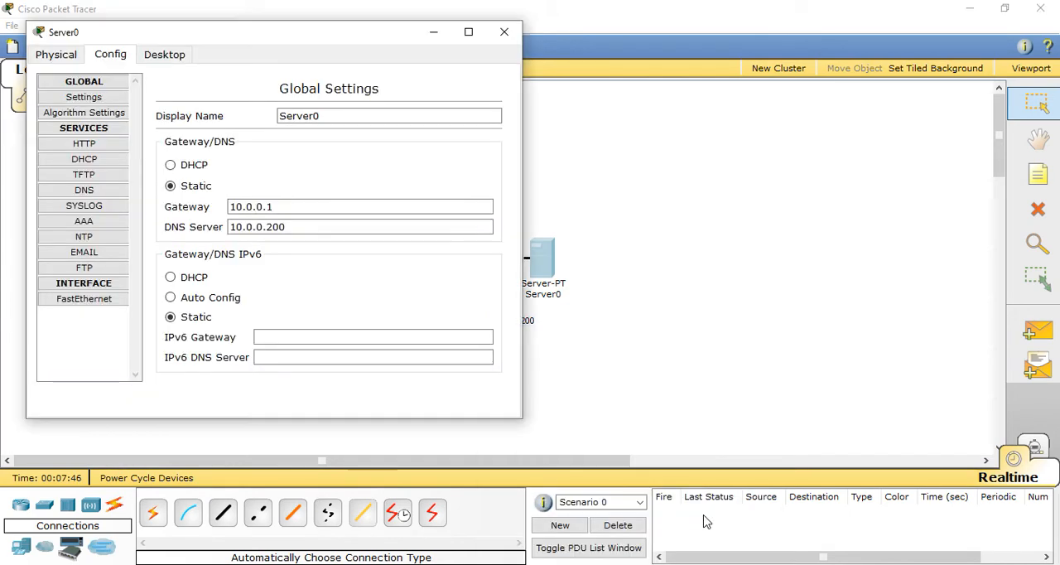
{"action": "left_click", "coordinate": [84, 143]}
{"action": "left_click_drag", "start_coordinate": [281, 40], "coordinate": [740, 54]}
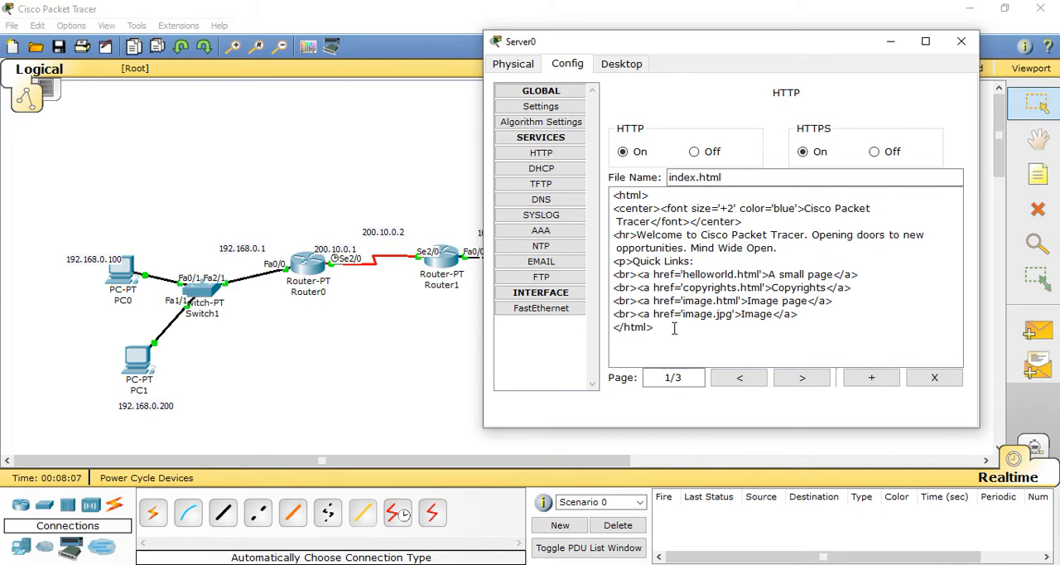
{"action": "left_click_drag", "start_coordinate": [672, 331], "coordinate": [613, 327]}
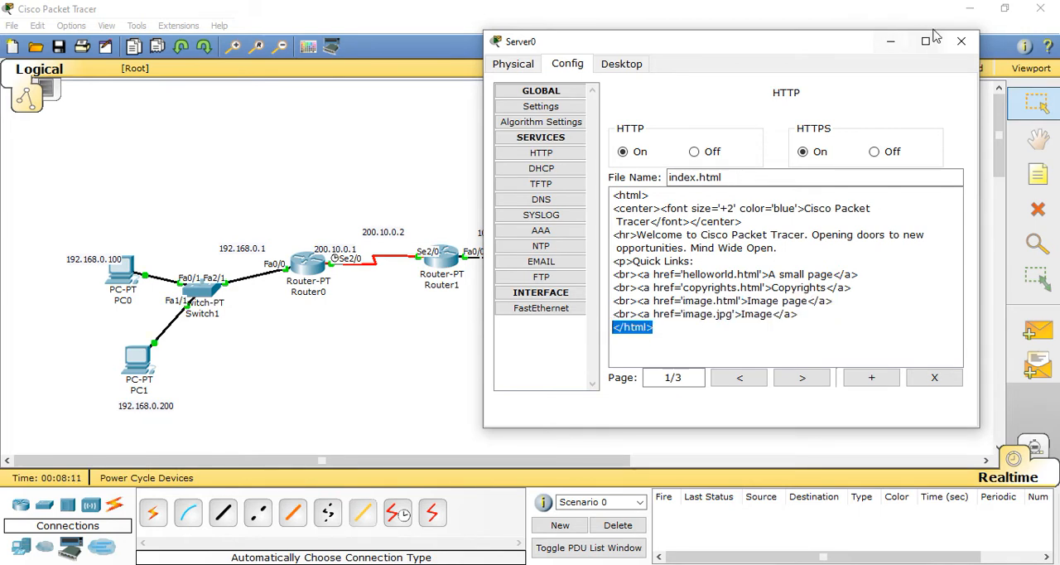
{"action": "left_click", "coordinate": [960, 44]}
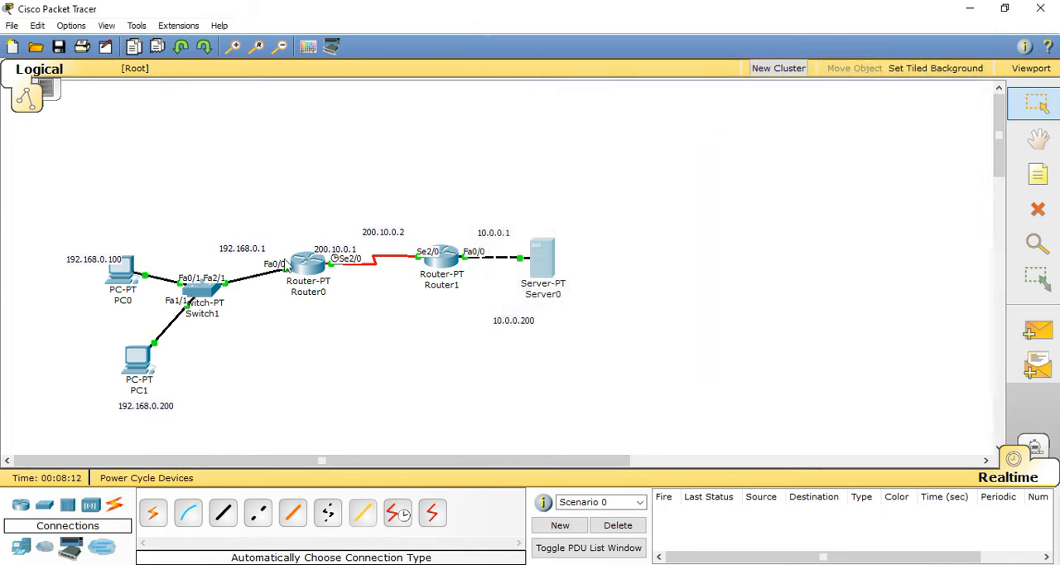
Step: Close the mail setup and mail browser on PC1 and open its web browser
{"action": "left_click", "coordinate": [139, 358]}
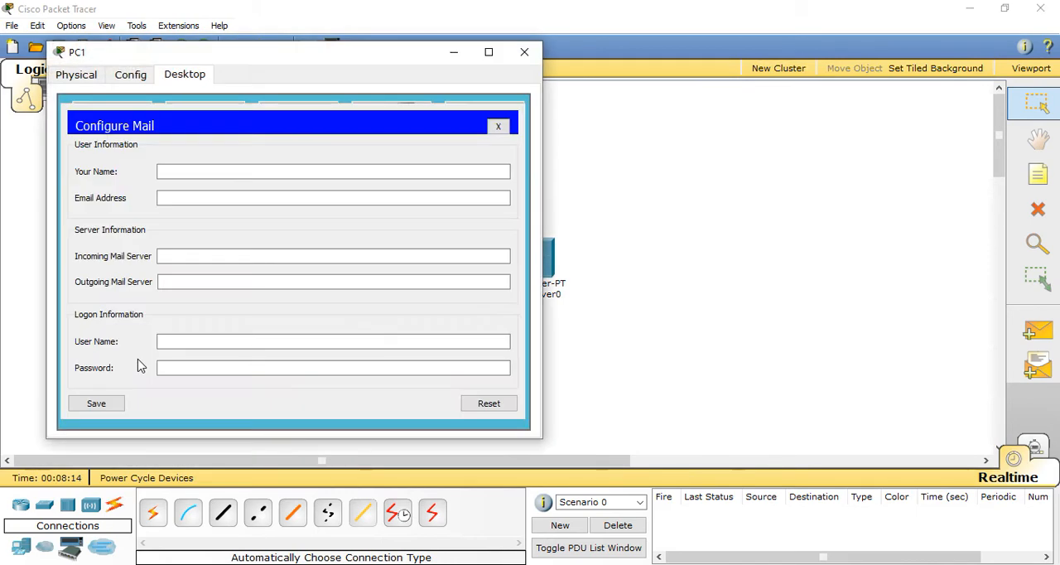
{"action": "left_click", "coordinate": [497, 126]}
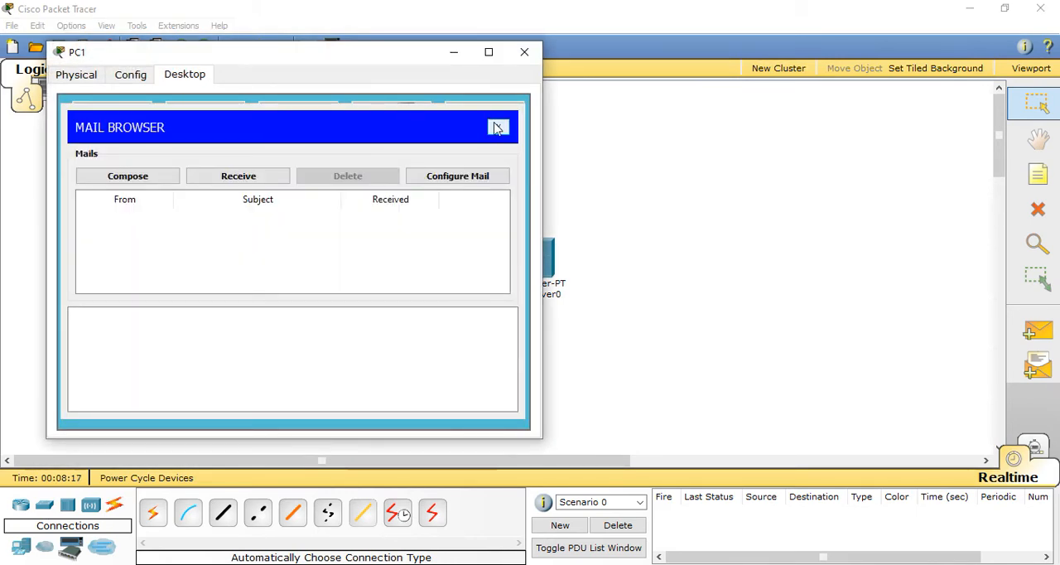
{"action": "left_click", "coordinate": [495, 126]}
{"action": "left_click", "coordinate": [488, 124]}
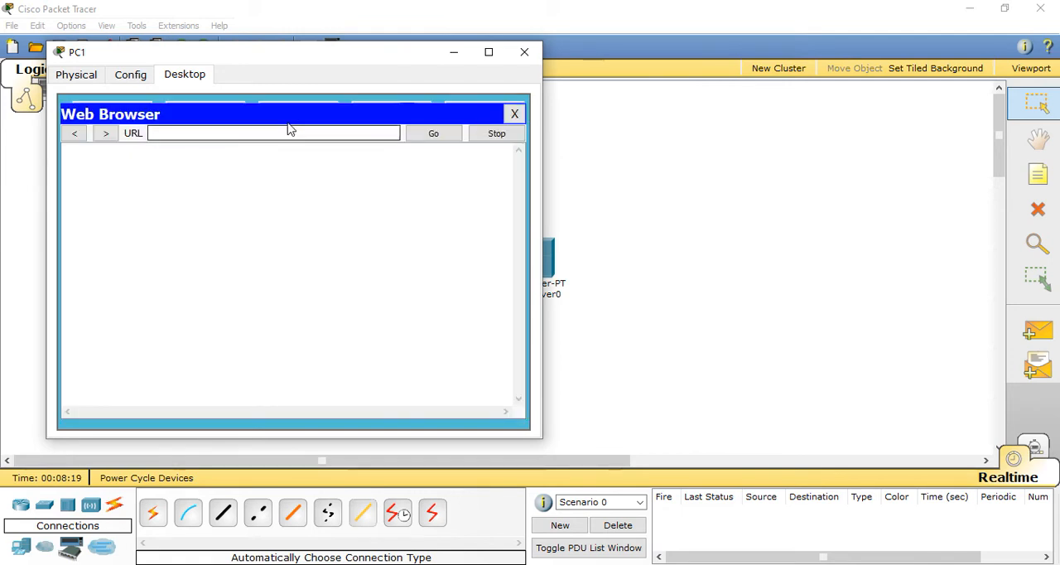
Step: Load 10.0.0.200 in PC1's web browser to test web access, and close the browser and the PC's window
{"action": "left_click_drag", "start_coordinate": [329, 60], "coordinate": [250, 57]}
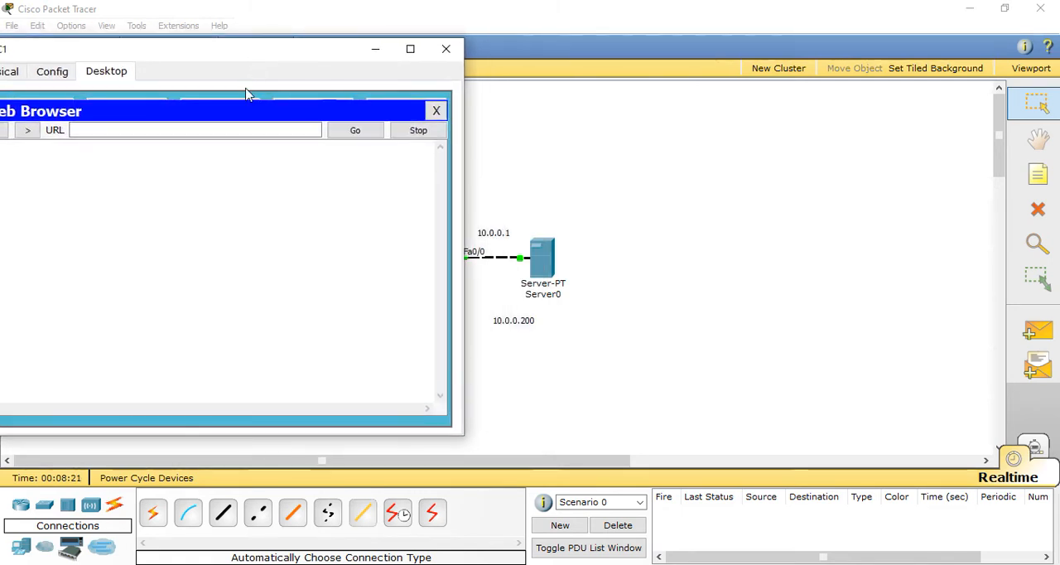
{"action": "left_click", "coordinate": [249, 129]}
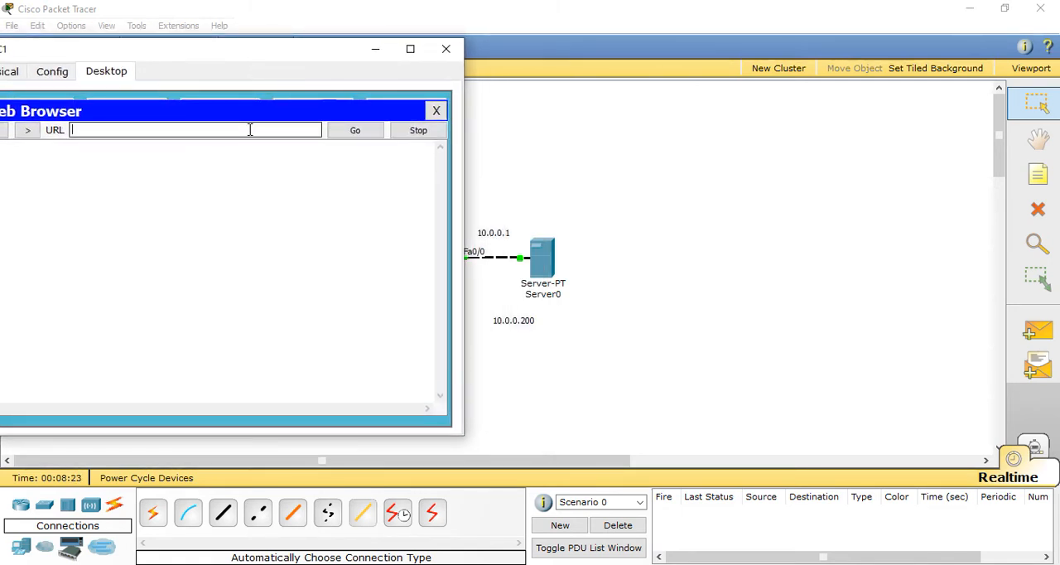
{"action": "type", "text": "10.0.0.200"}
{"action": "key", "text": "Return"}
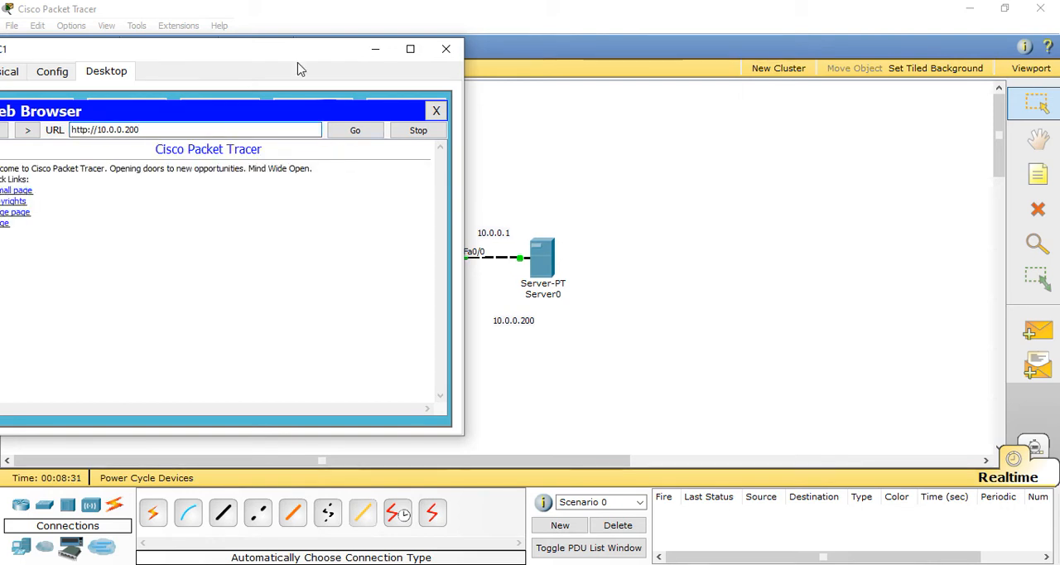
{"action": "left_click_drag", "start_coordinate": [318, 47], "coordinate": [385, 54]}
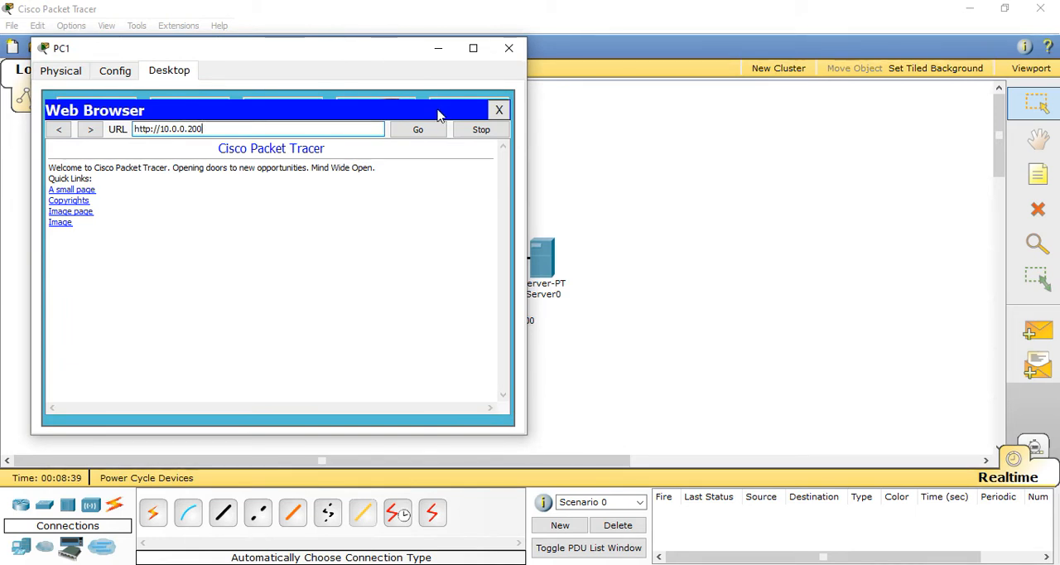
{"action": "left_click", "coordinate": [499, 112]}
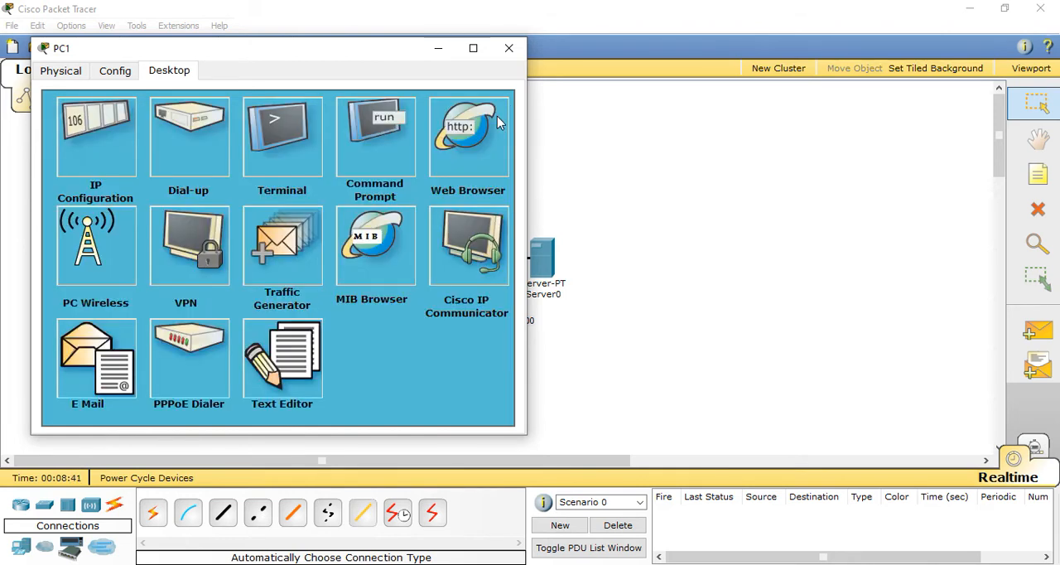
{"action": "left_click", "coordinate": [509, 50]}
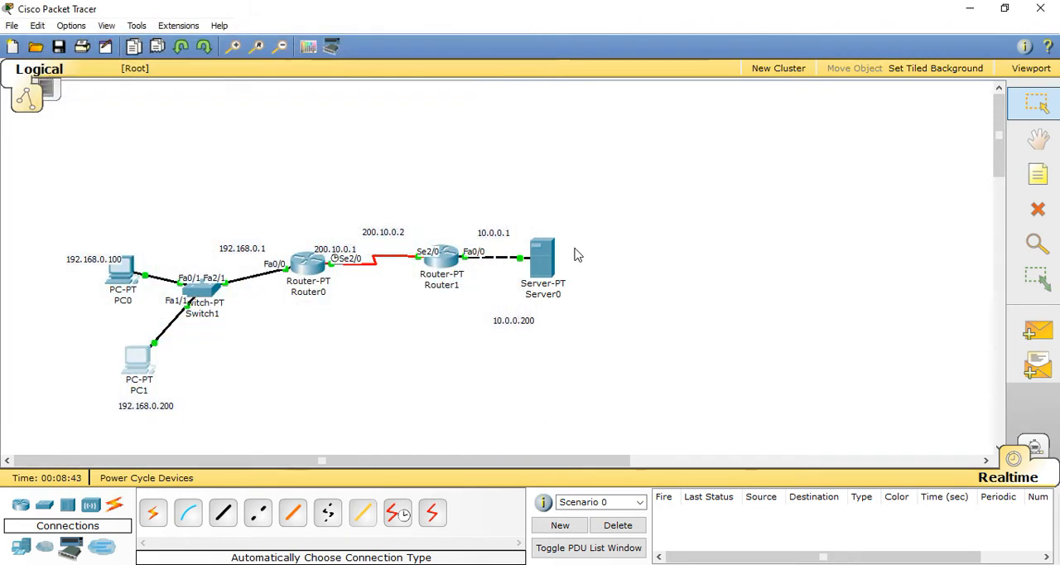
Step: Move Server0 slightly farther from Router1, and exit RIP configuration mode in Router1's command-line interface
{"action": "left_click_drag", "start_coordinate": [551, 255], "coordinate": [575, 251]}
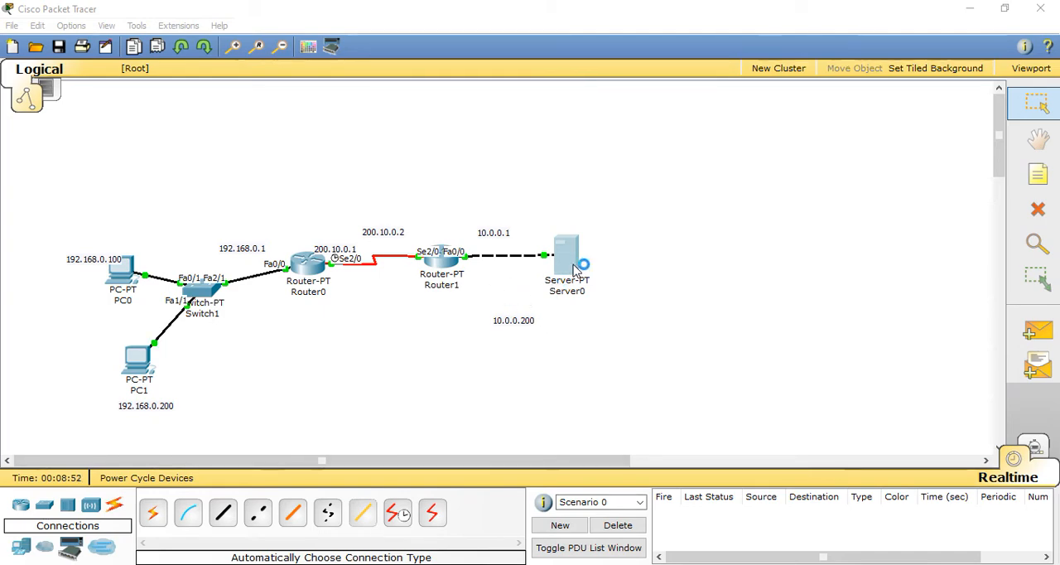
{"action": "left_click", "coordinate": [440, 259]}
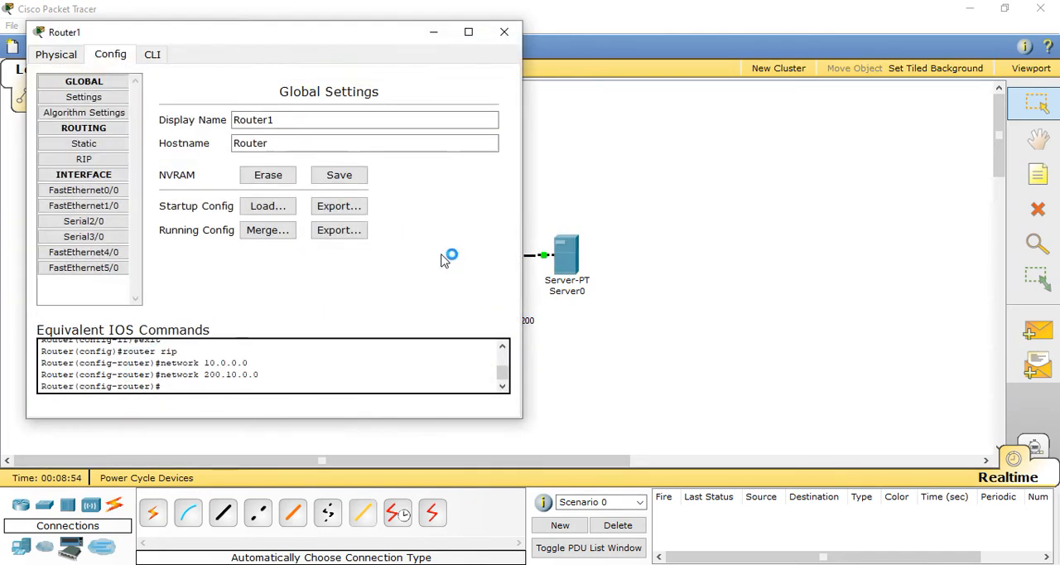
{"action": "left_click_drag", "start_coordinate": [369, 29], "coordinate": [721, 44]}
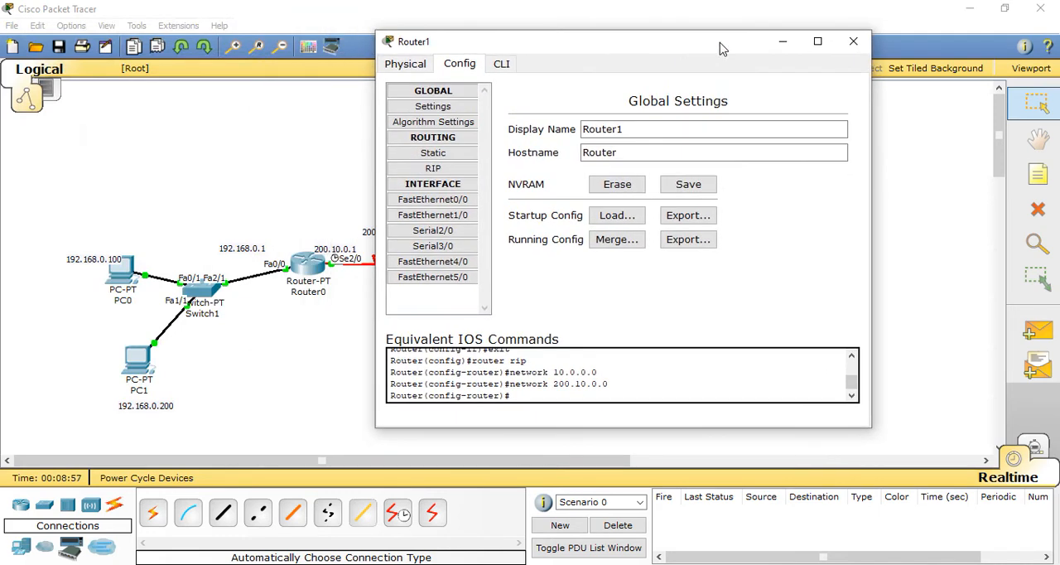
{"action": "left_click", "coordinate": [502, 67]}
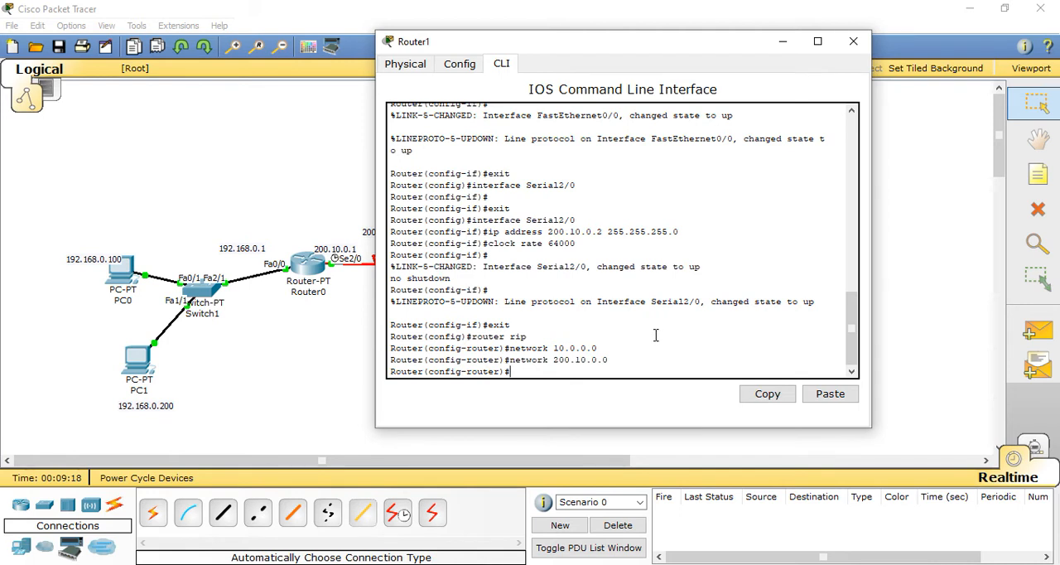
{"action": "type", "text": "exit"}
{"action": "key", "text": "Return"}
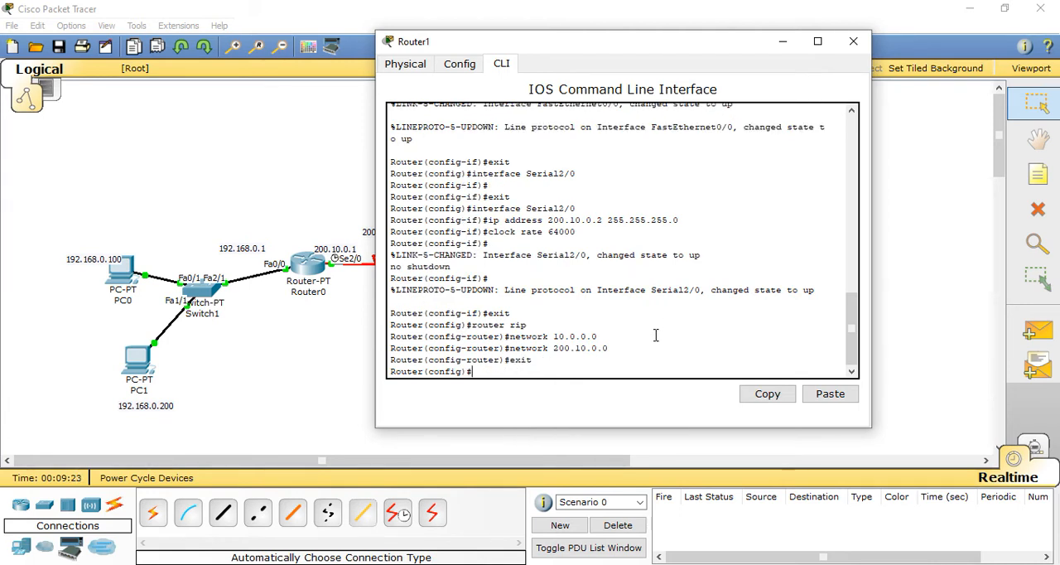
Step: Add a static inside-source NAT mapping on Router1 from 10.0.0.200 to 200.10.0.2
{"action": "type", "text": "ip nat inside source static 1"}
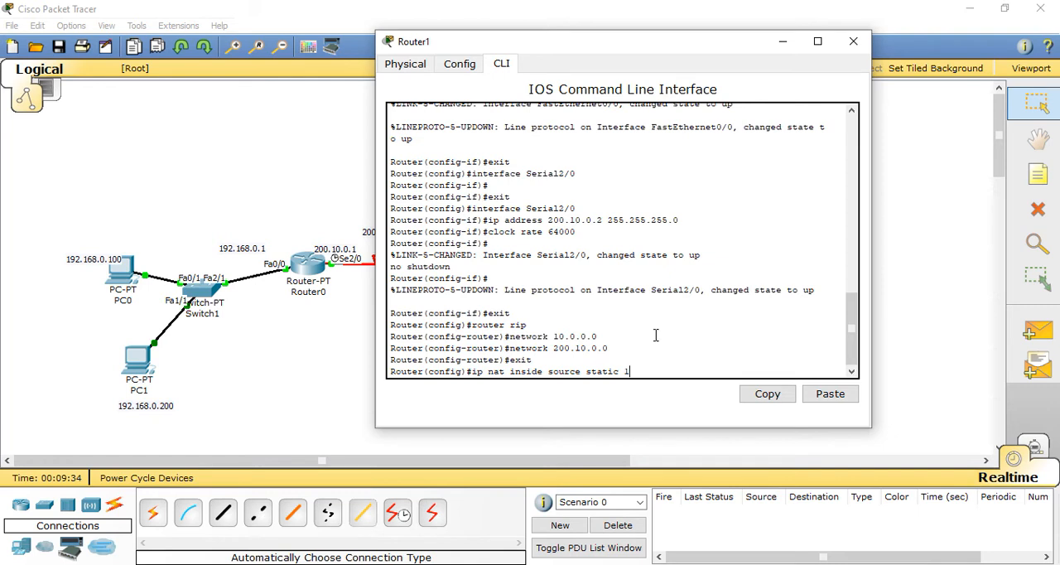
{"action": "type", "text": "0.0.0.200 200.10.0.2"}
{"action": "key", "text": "Return"}
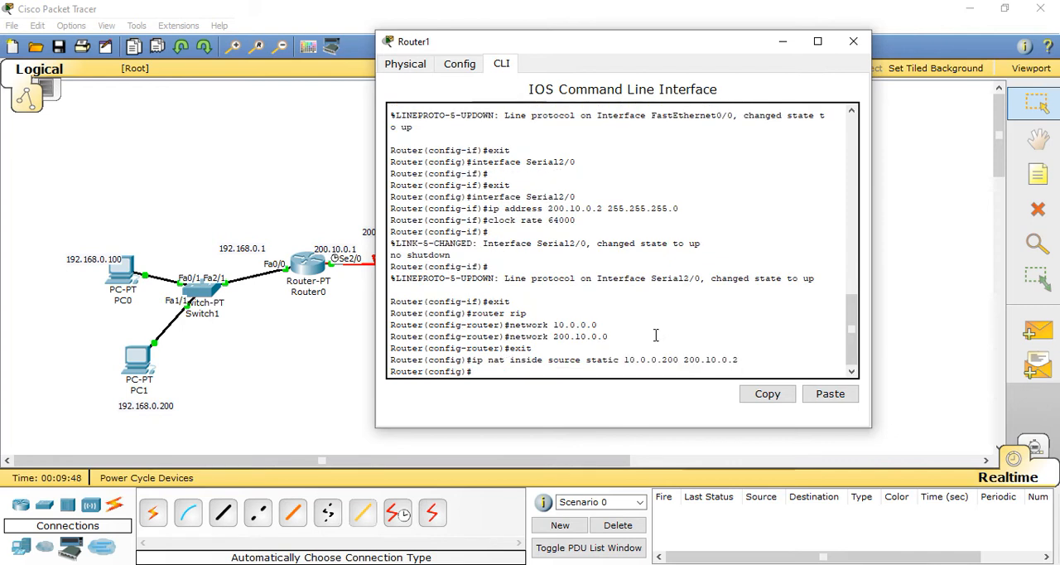
Step: Mark Router1's serial interface se2/0 as the NAT outside interface
{"action": "type", "text": "int se2/0"}
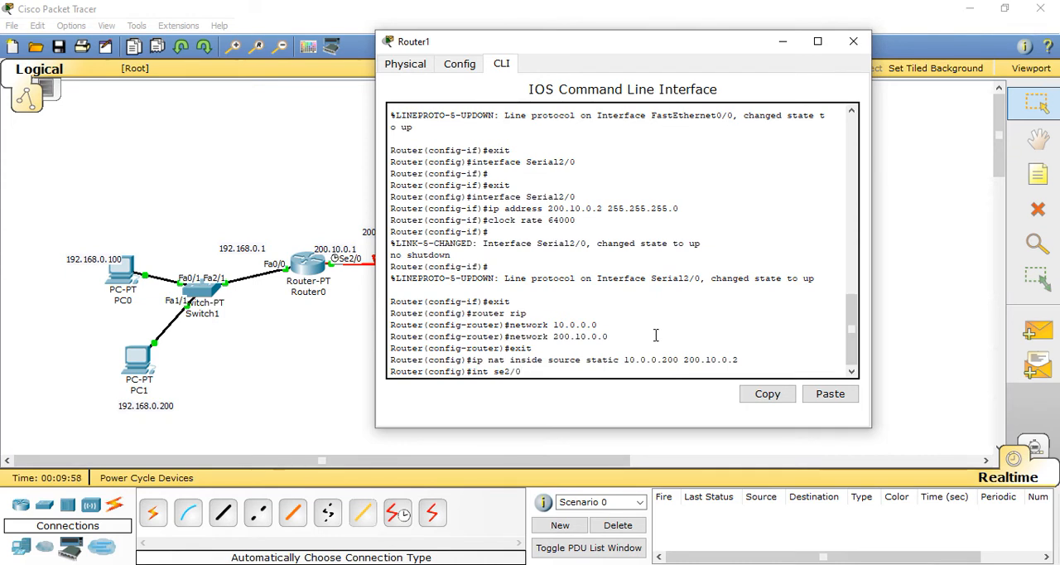
{"action": "key", "text": "Return"}
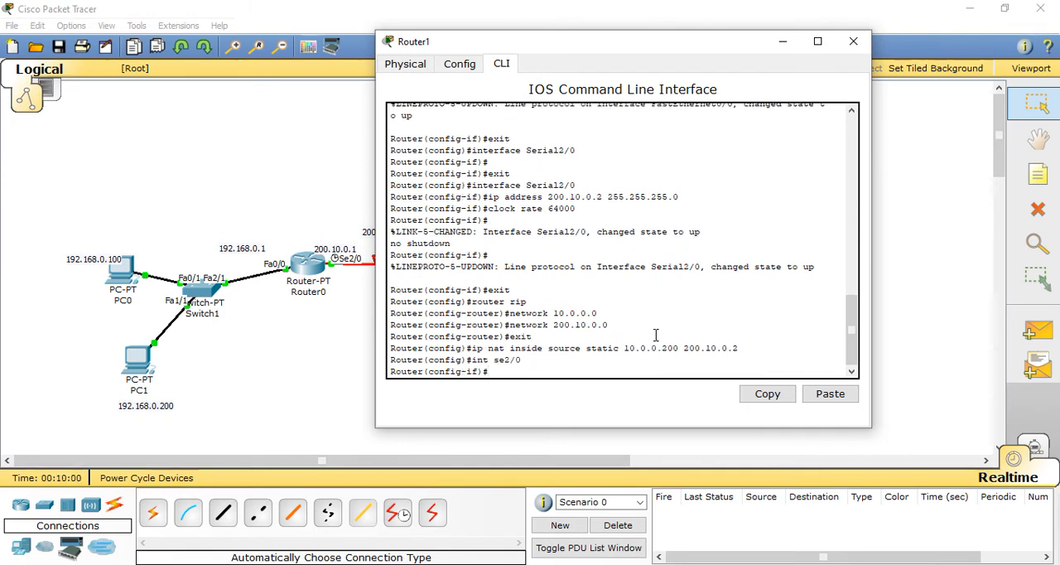
{"action": "type", "text": "ip nat outside"}
{"action": "key", "text": "Return"}
Step: Mark Router1's fa0/0 interface as the NAT inside interface and close the router's window
{"action": "key", "text": "Up"}
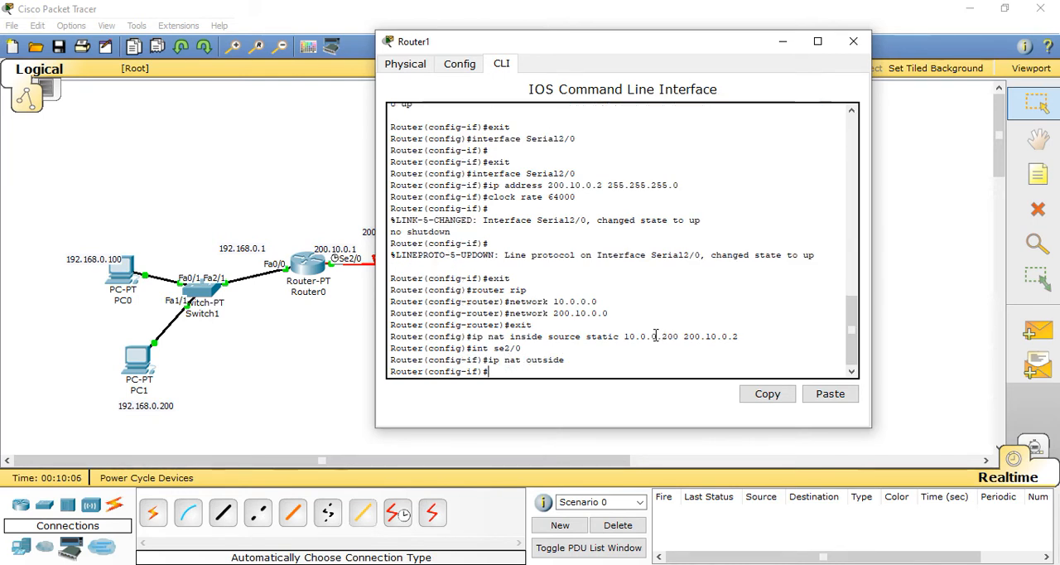
{"action": "key", "text": "Up"}
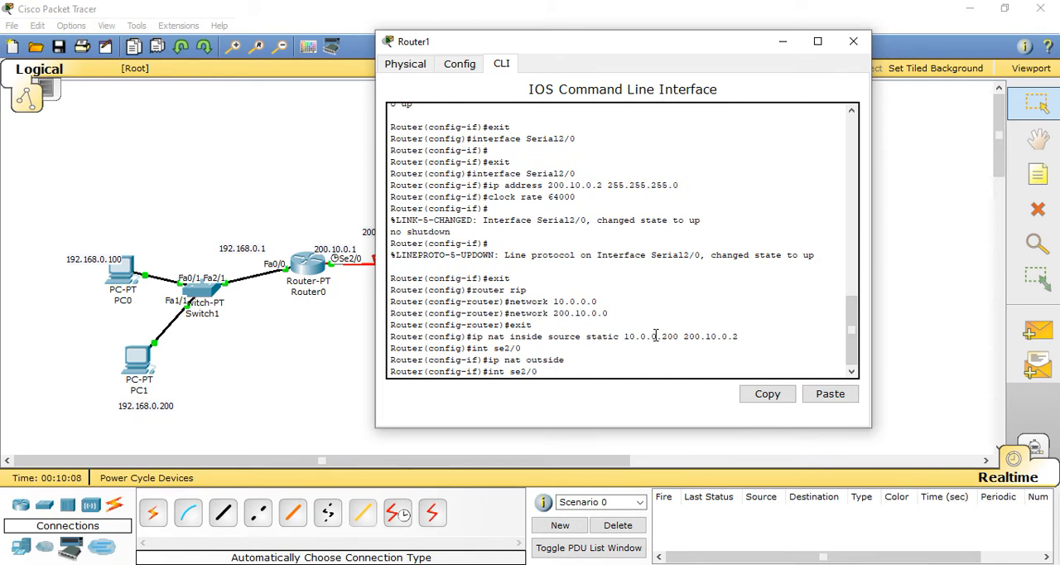
{"action": "key", "text": "BackSpace"}
{"action": "key", "text": "BackSpace"}
{"action": "key", "text": "BackSpace"}
{"action": "key", "text": "BackSpace"}
{"action": "key", "text": "BackSpace"}
{"action": "type", "text": "fa0/0"}
{"action": "key", "text": "Return"}
{"action": "type", "text": "ip nat outside"}
{"action": "key", "text": "BackSpace"}
{"action": "key", "text": "BackSpace"}
{"action": "key", "text": "BackSpace"}
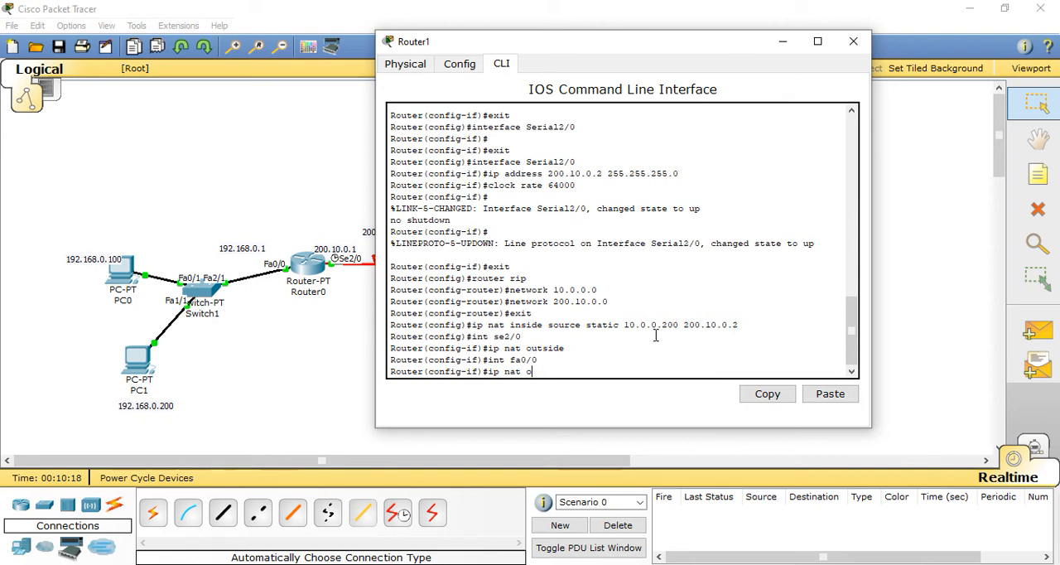
{"action": "type", "text": "inside"}
{"action": "key", "text": "Return"}
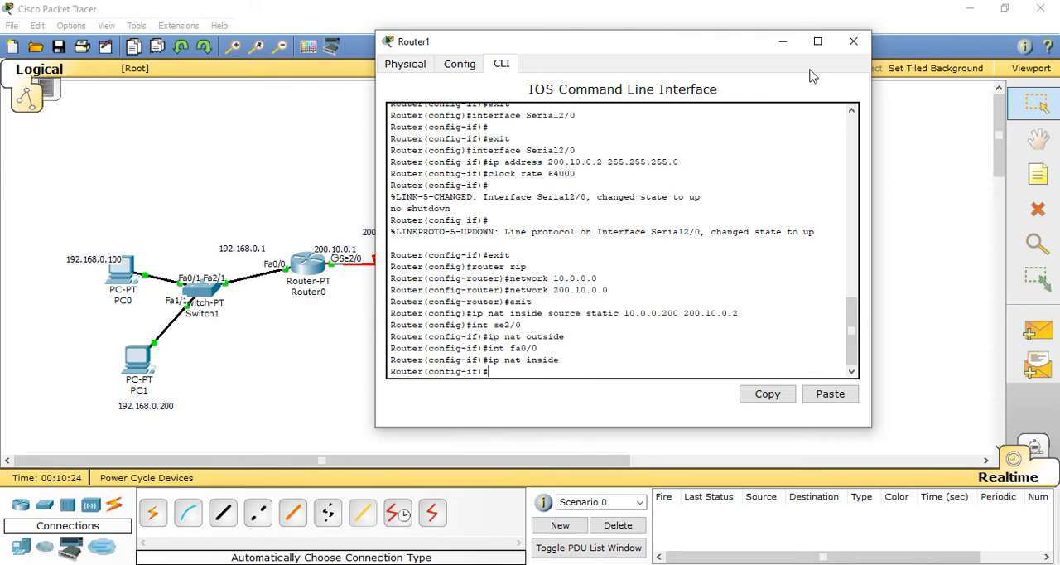
{"action": "left_click", "coordinate": [854, 41]}
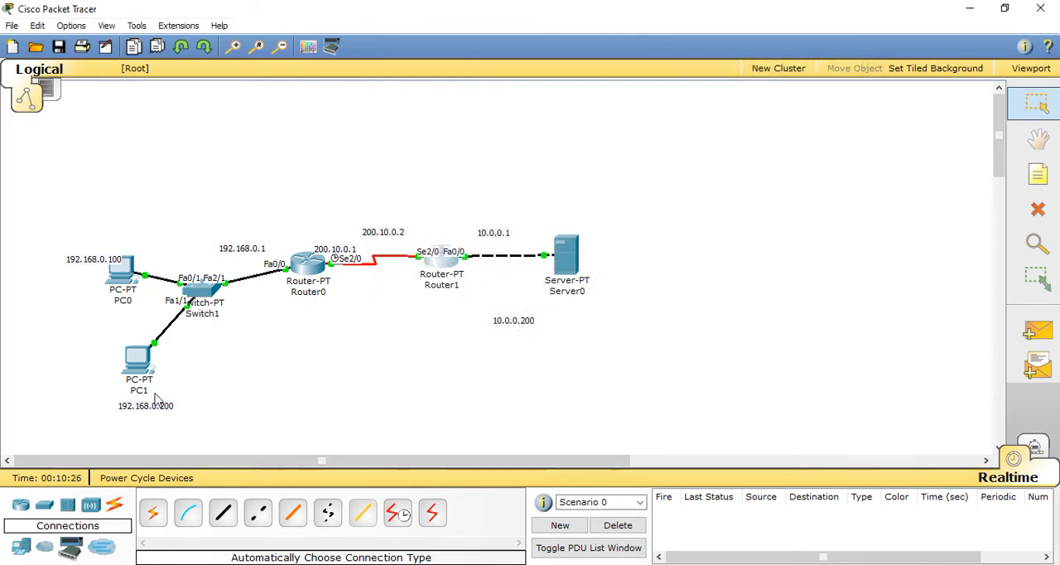
Step: Close the mail configuration and mail browser on PC1 and open its web browser
{"action": "left_click", "coordinate": [139, 364]}
{"action": "left_click", "coordinate": [143, 372]}
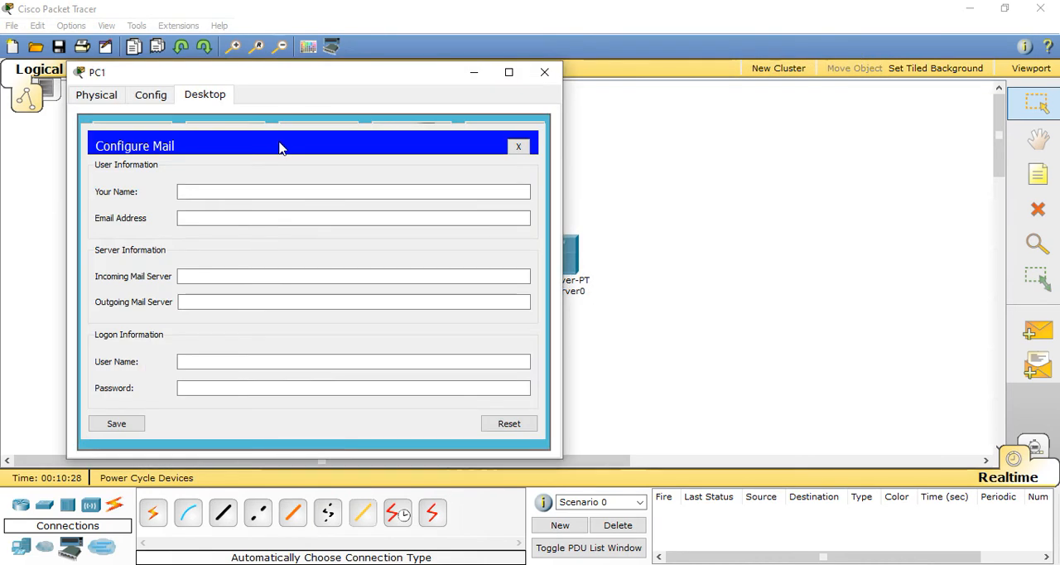
{"action": "left_click", "coordinate": [520, 145]}
{"action": "left_click_drag", "start_coordinate": [428, 79], "coordinate": [524, 77]}
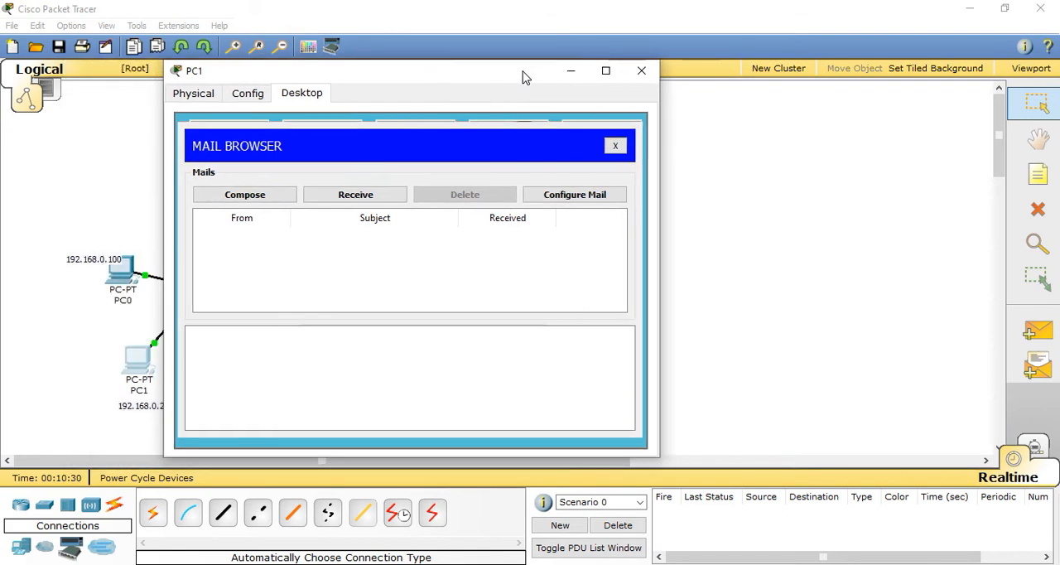
{"action": "left_click", "coordinate": [615, 146]}
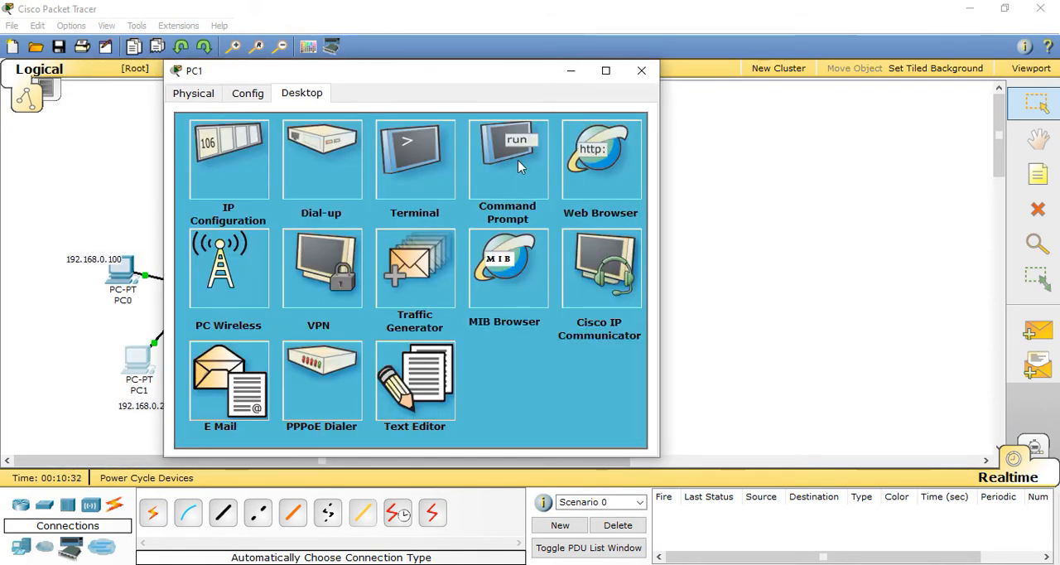
{"action": "left_click", "coordinate": [588, 171]}
Step: Load 10.0.0.200 in PC1's web browser to test access to the server's private address
{"action": "left_click_drag", "start_coordinate": [439, 76], "coordinate": [287, 77]}
{"action": "type", "text": "10.0.0"}
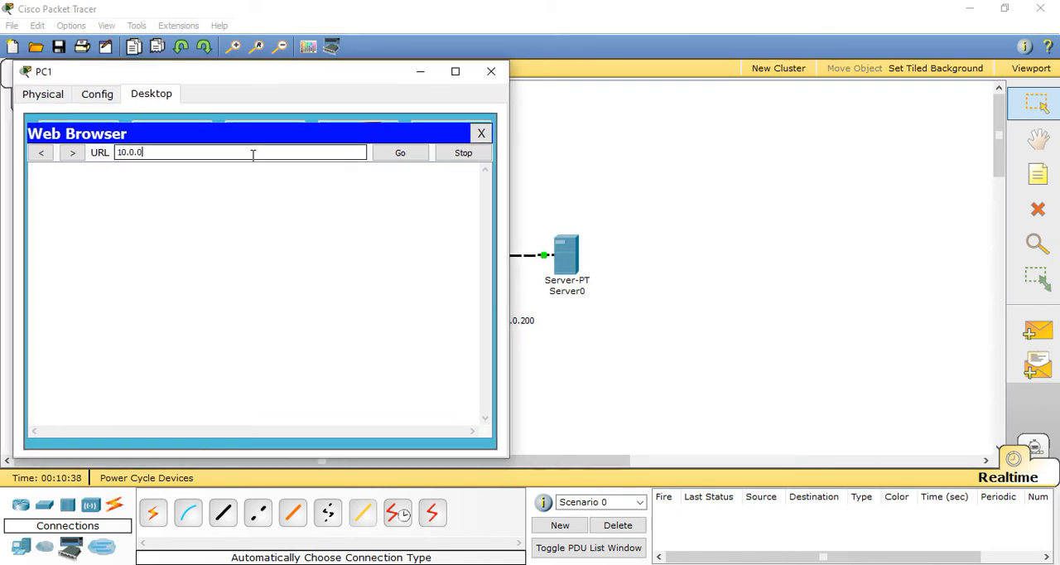
{"action": "type", "text": ".200"}
{"action": "key", "text": "Return"}
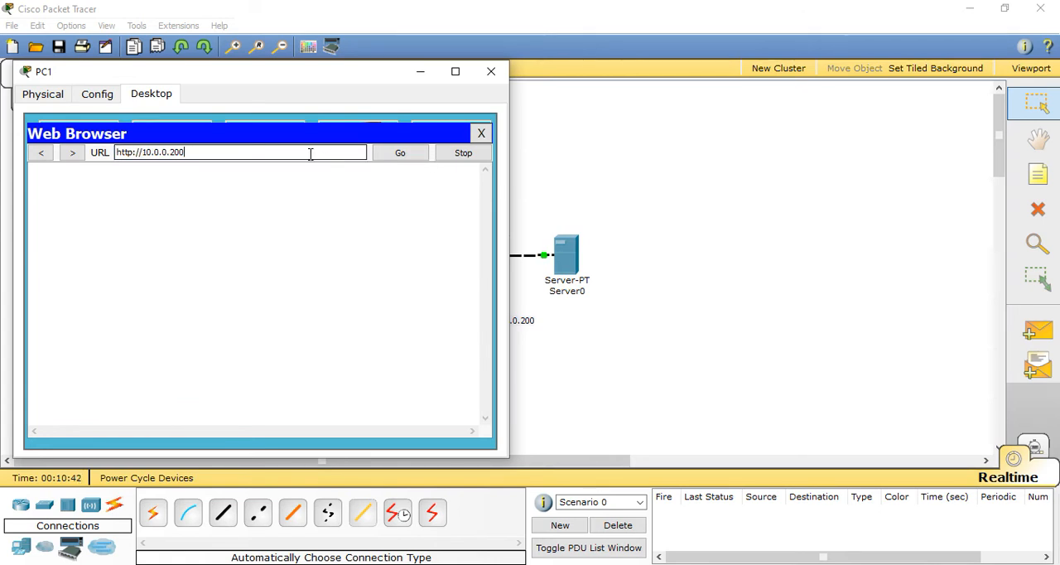
Step: Load the translated address 200.10.0.2 in PC1's web browser to test static NAT, and close the PC's window
{"action": "left_click_drag", "start_coordinate": [351, 74], "coordinate": [310, 68]}
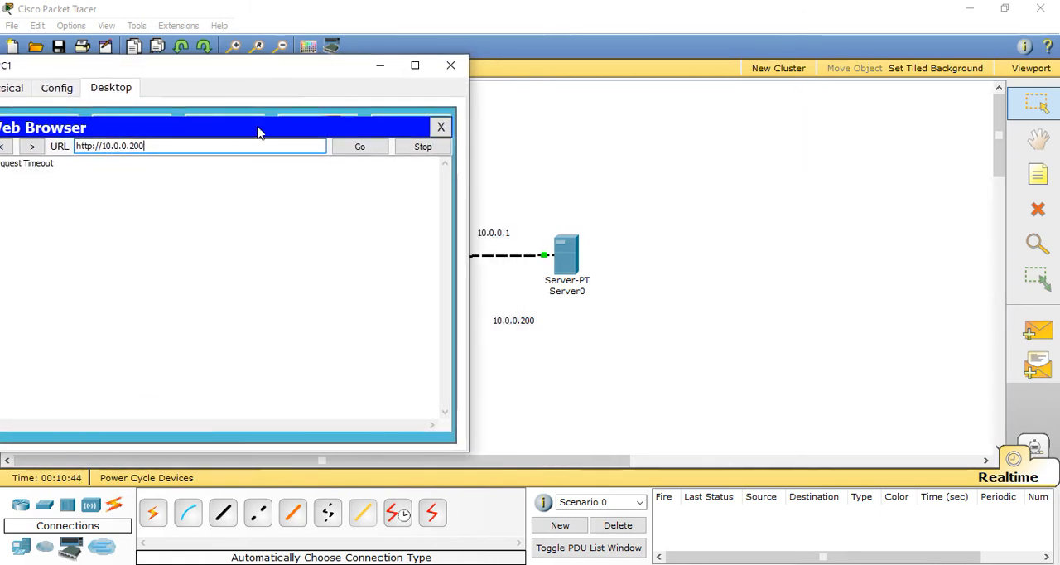
{"action": "left_click_drag", "start_coordinate": [223, 146], "coordinate": [76, 146]}
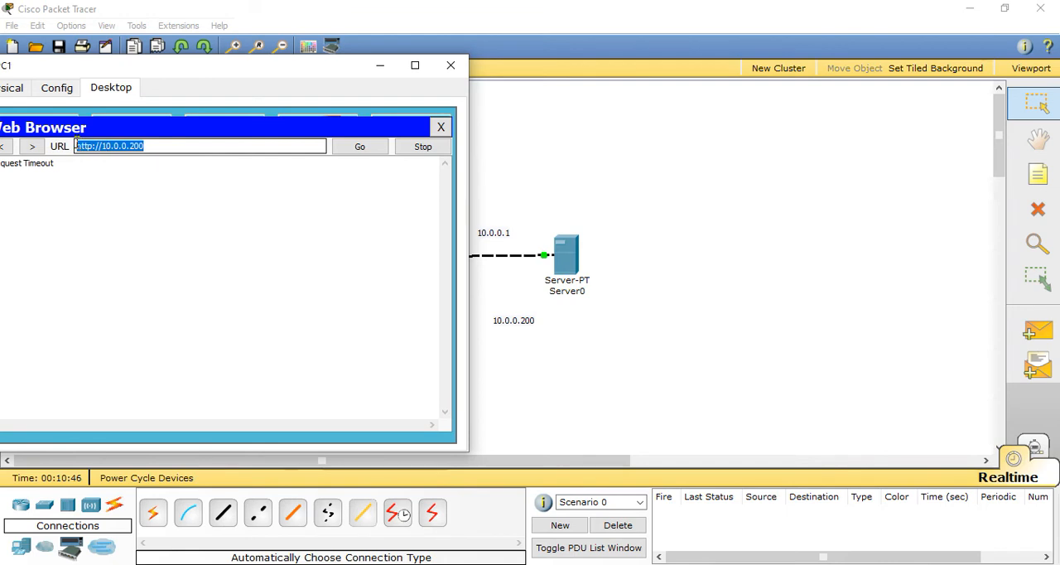
{"action": "key", "text": "BackSpace"}
{"action": "type", "text": "200."}
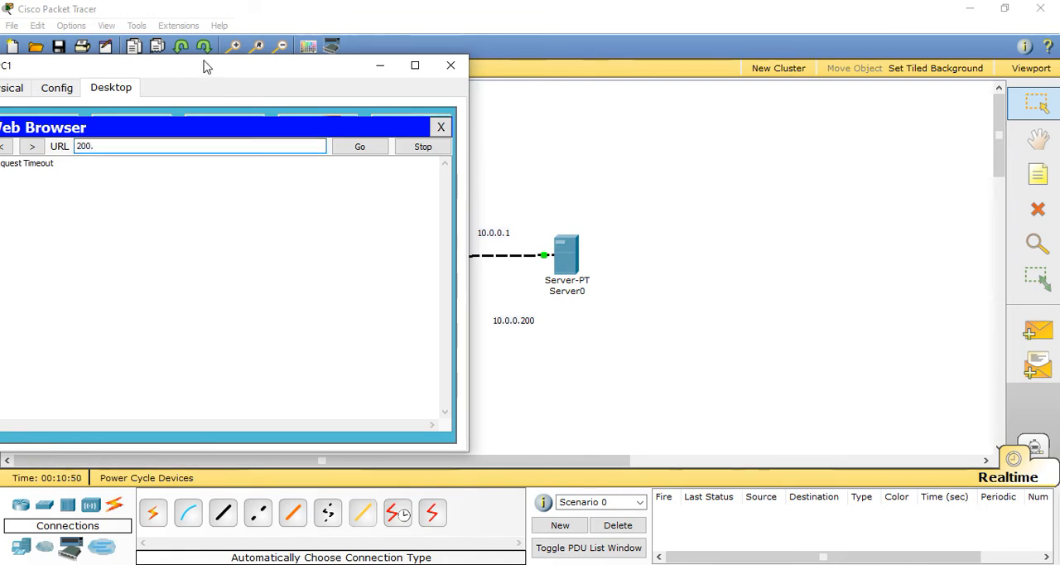
{"action": "left_click_drag", "start_coordinate": [205, 66], "coordinate": [267, 70]}
{"action": "type", "text": "10.0.0"}
{"action": "key", "text": "Return"}
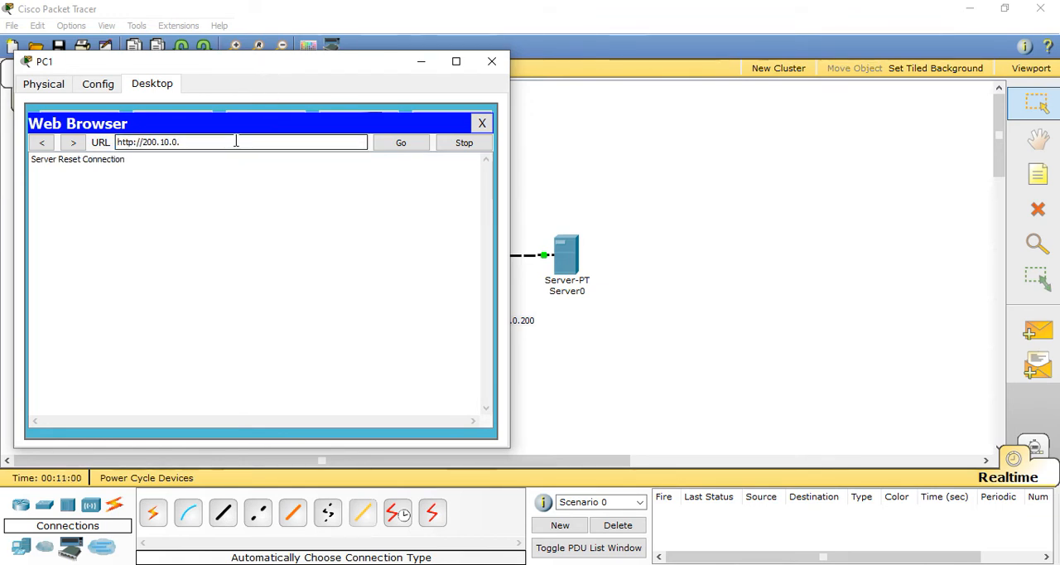
{"action": "key", "text": "BackSpace"}
{"action": "type", "text": "2"}
{"action": "left_click", "coordinate": [394, 146]}
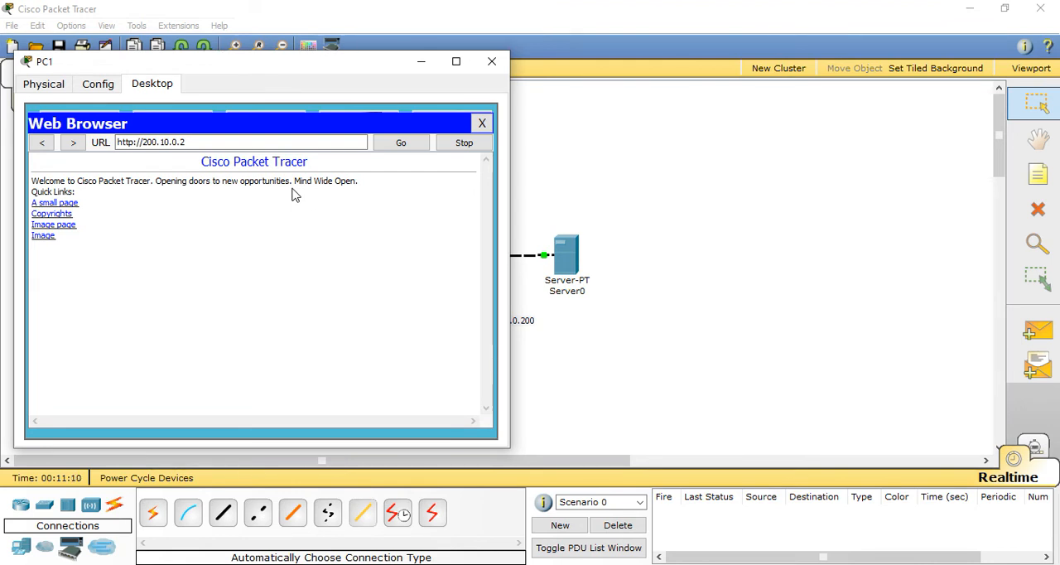
{"action": "left_click", "coordinate": [494, 63]}
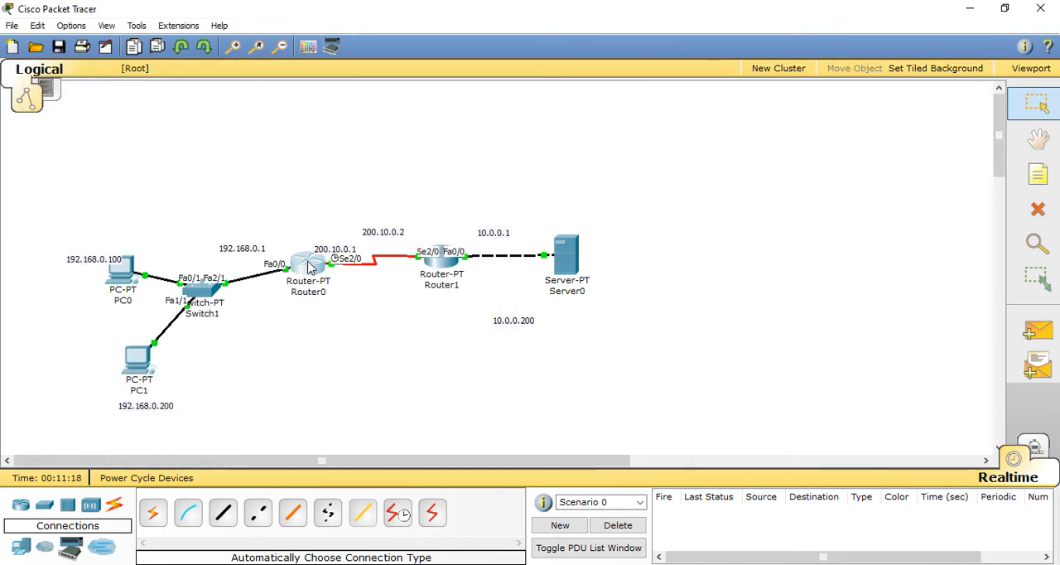
Step: Open Router0's command-line interface and exit RIP configuration mode
{"action": "left_click", "coordinate": [309, 266]}
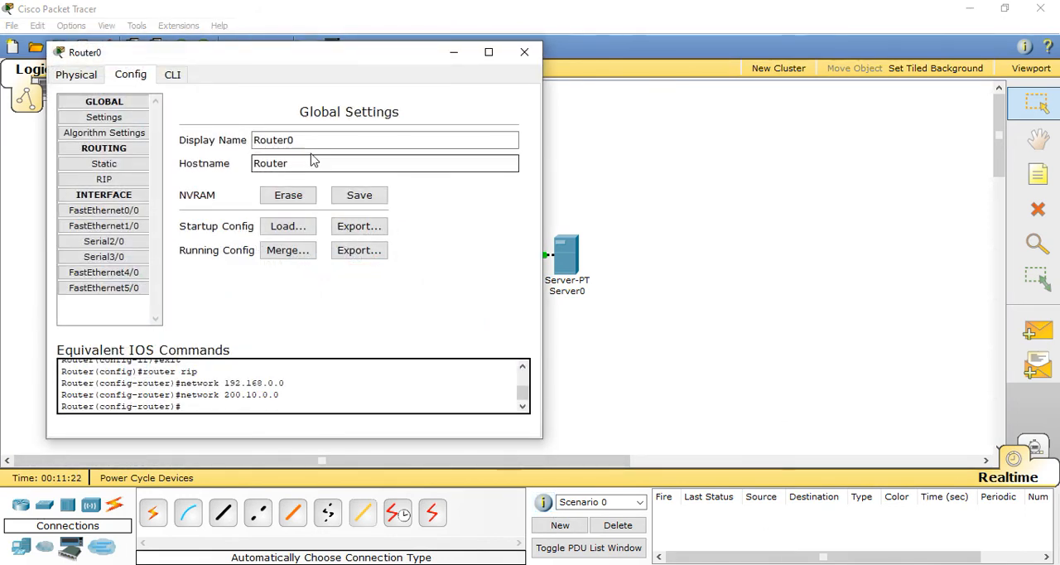
{"action": "left_click", "coordinate": [172, 75]}
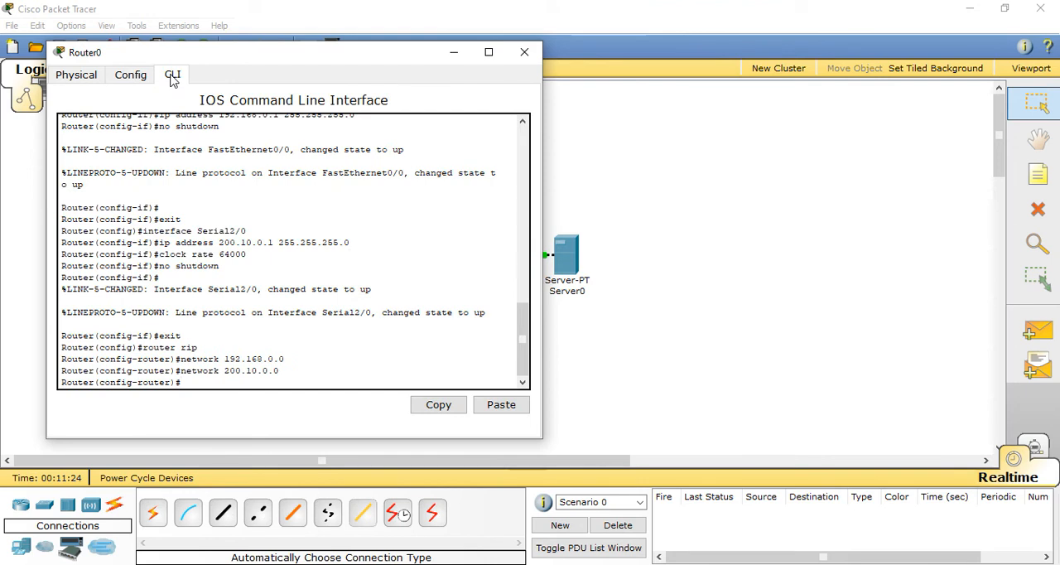
{"action": "type", "text": "exit"}
{"action": "key", "text": "Return"}
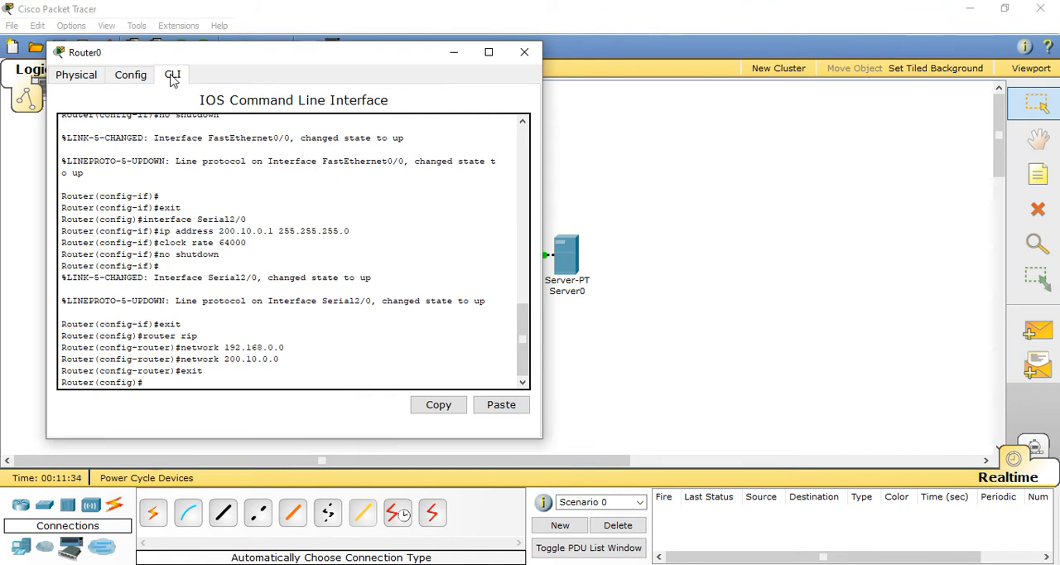
Step: Create access list 1 on Router0 permitting network 192.168.0.0 with wildcard mask 0.0.0.255
{"action": "type", "text": "access-list 1 permit 192.168."}
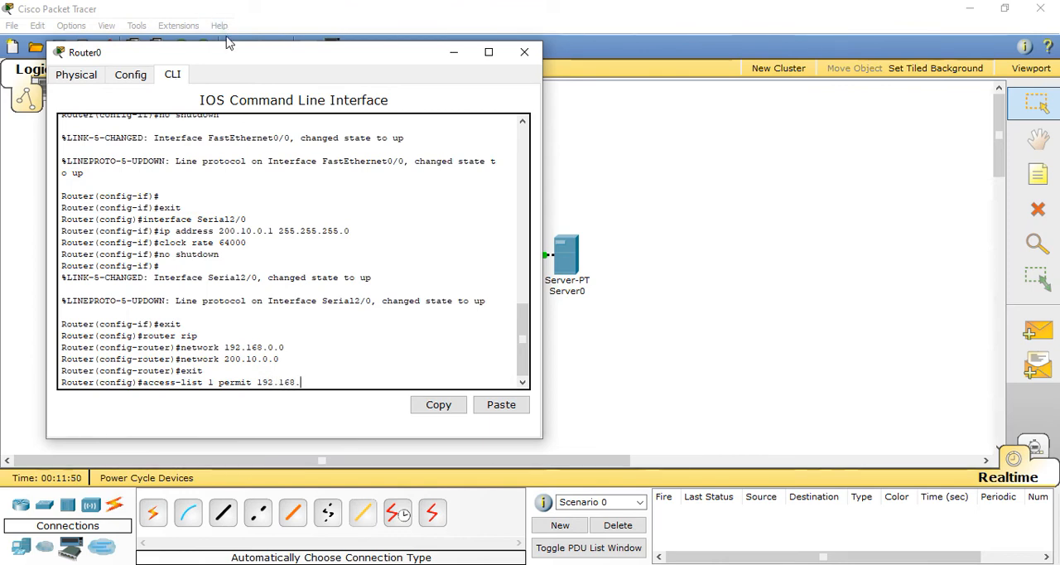
{"action": "left_click_drag", "start_coordinate": [240, 57], "coordinate": [573, 59]}
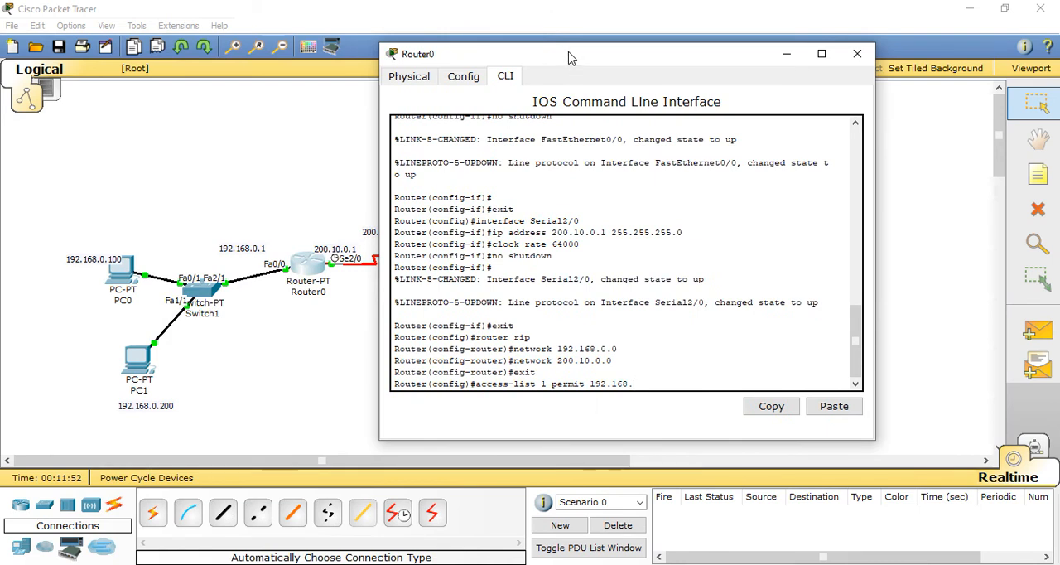
{"action": "type", "text": "0."}
{"action": "type", "text": "0 0.0.0.255"}
{"action": "key", "text": "Return"}
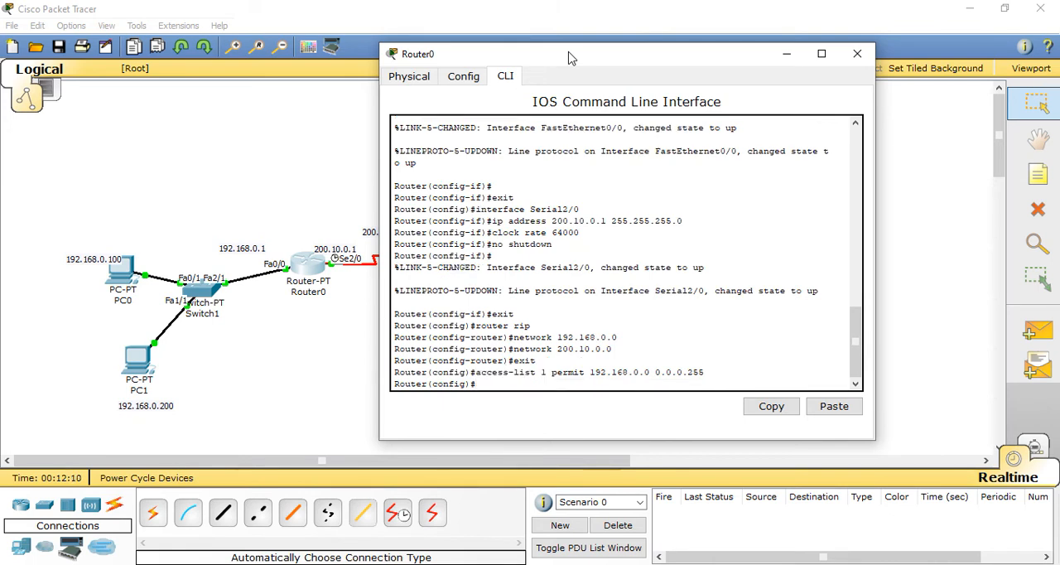
Step: Configure inside-source NAT with overload on Router0 for access list 1 through interface s2/0
{"action": "type", "text": "i"}
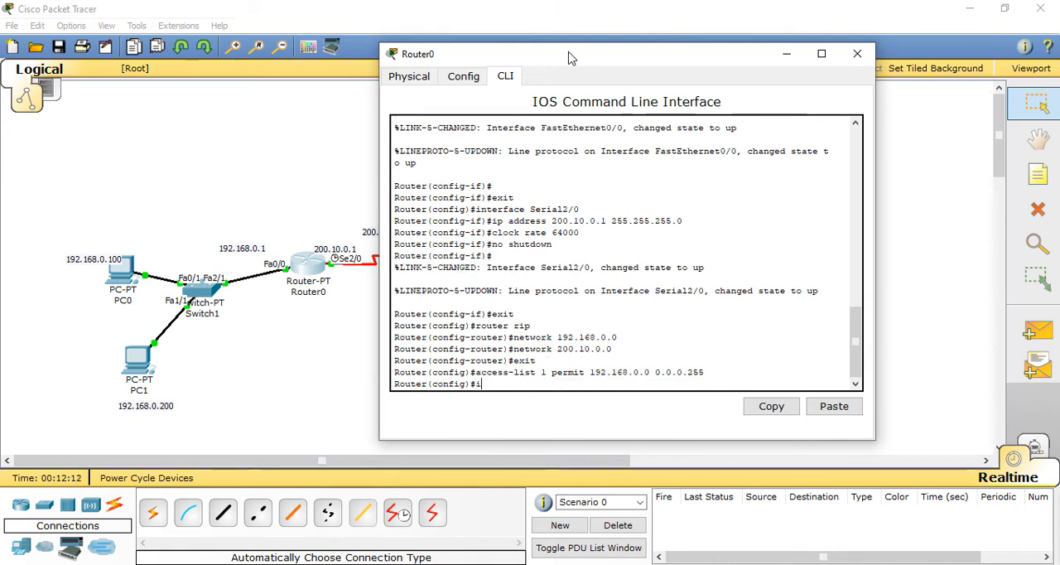
{"action": "type", "text": "p nat inside"}
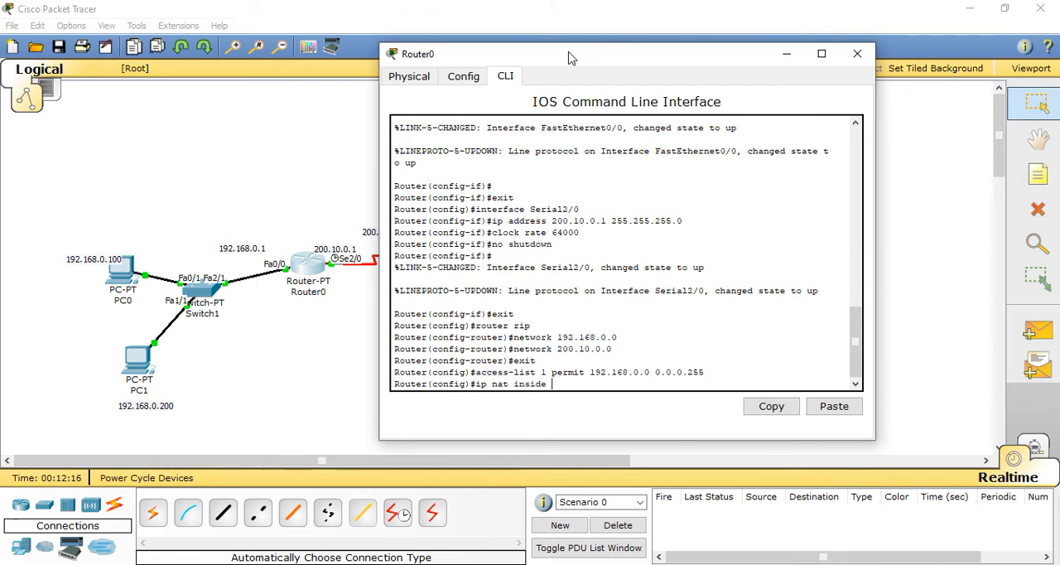
{"action": "type", "text": " source list 1 interface s2"}
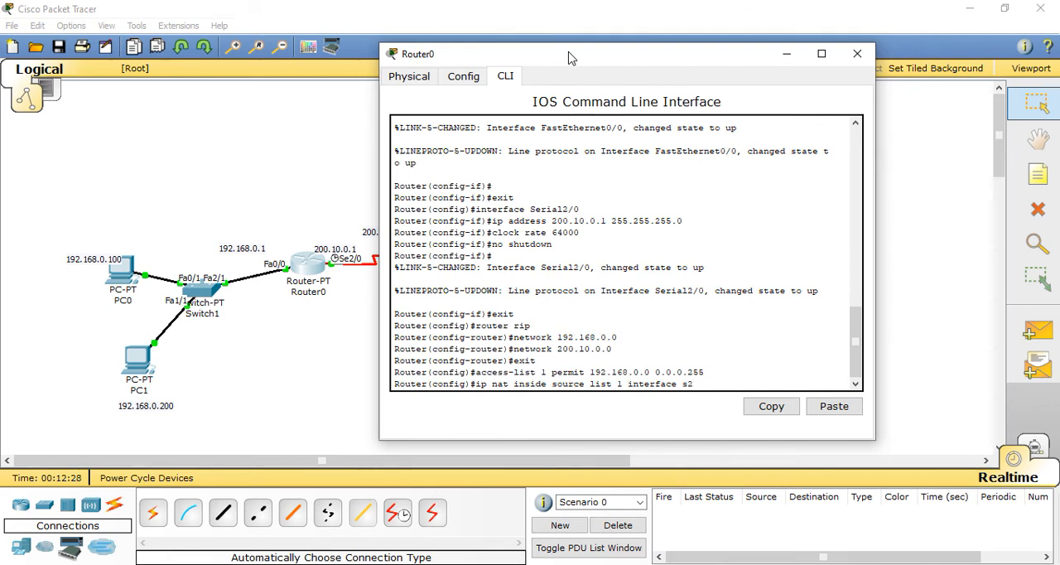
{"action": "type", "text": "/0 ov"}
{"action": "type", "text": "erload"}
{"action": "key", "text": "Return"}
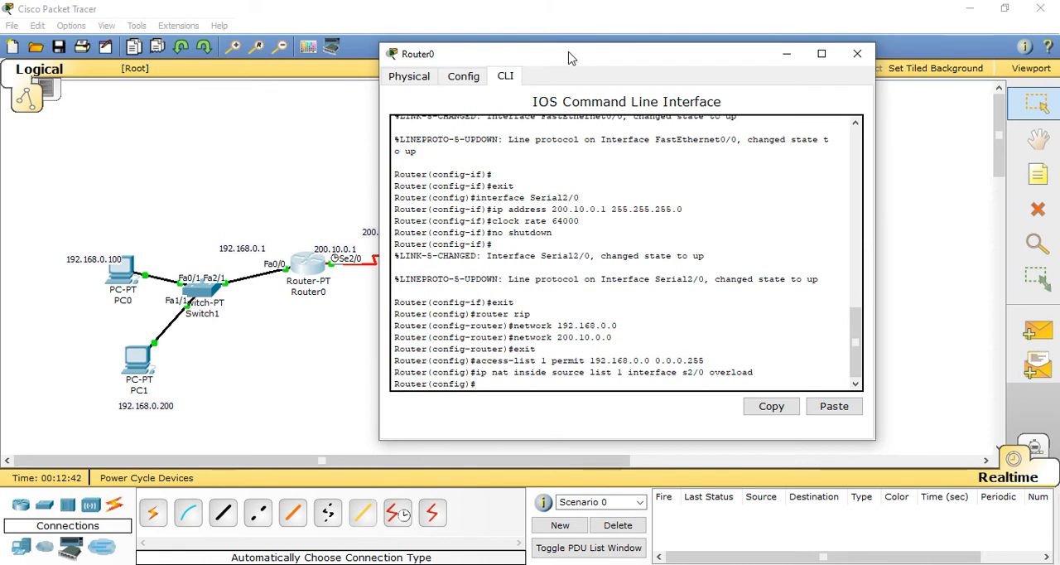
Step: Mark Router0's serial interface se2/0 as the NAT outside interface
{"action": "type", "text": "int se2/0"}
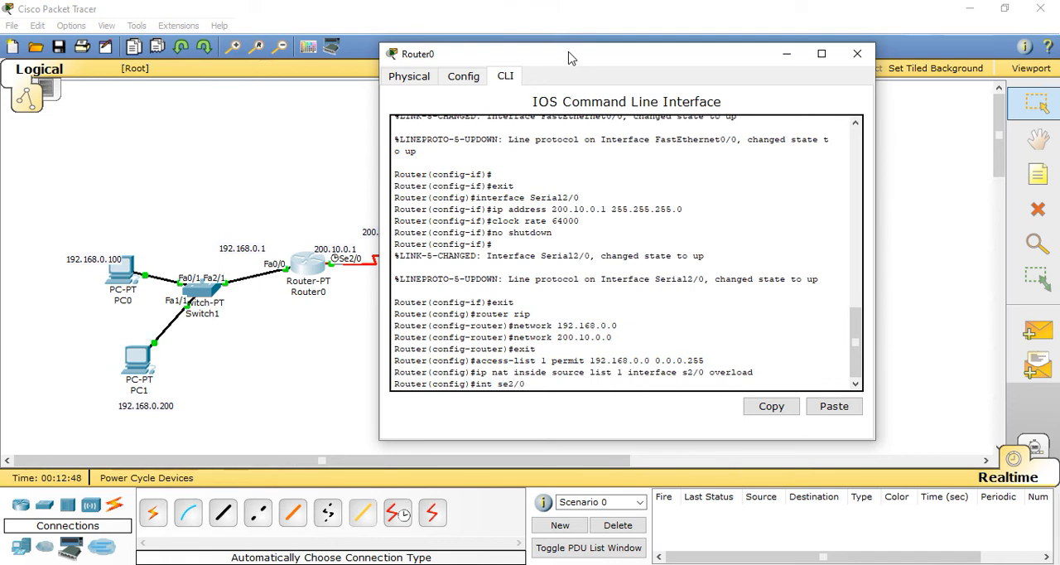
{"action": "key", "text": "Return"}
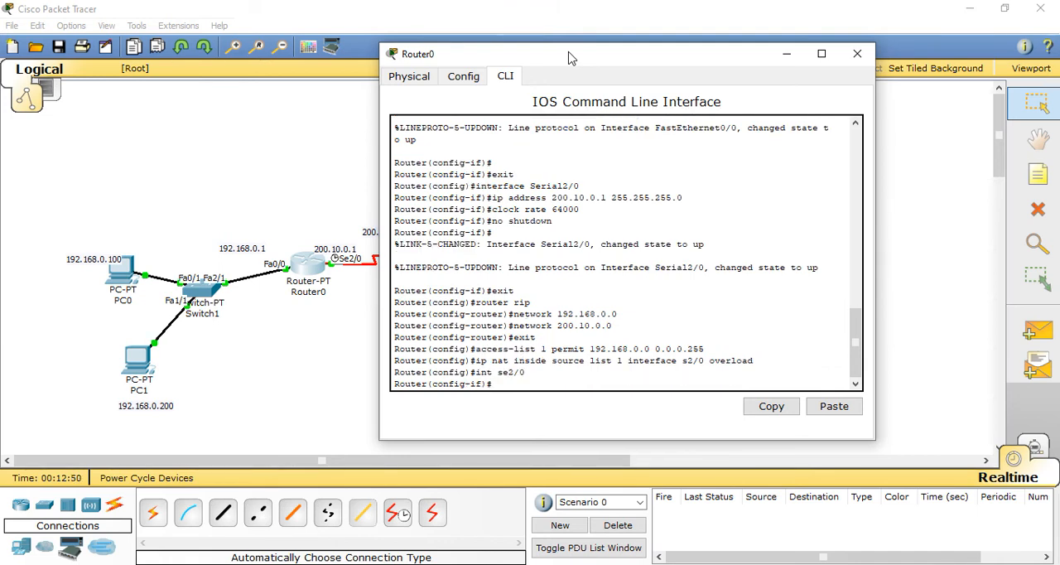
{"action": "type", "text": "ip nat outside"}
{"action": "key", "text": "Return"}
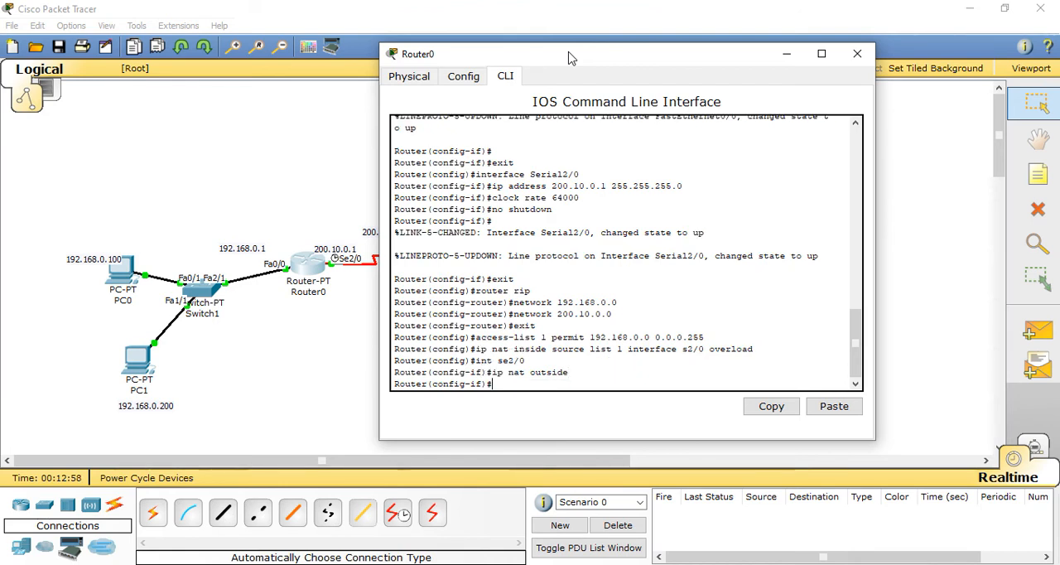
Step: Mark Router0's FastEthernet interface fa0/0 as the NAT inside interface and close the router window
{"action": "key", "text": "Up"}
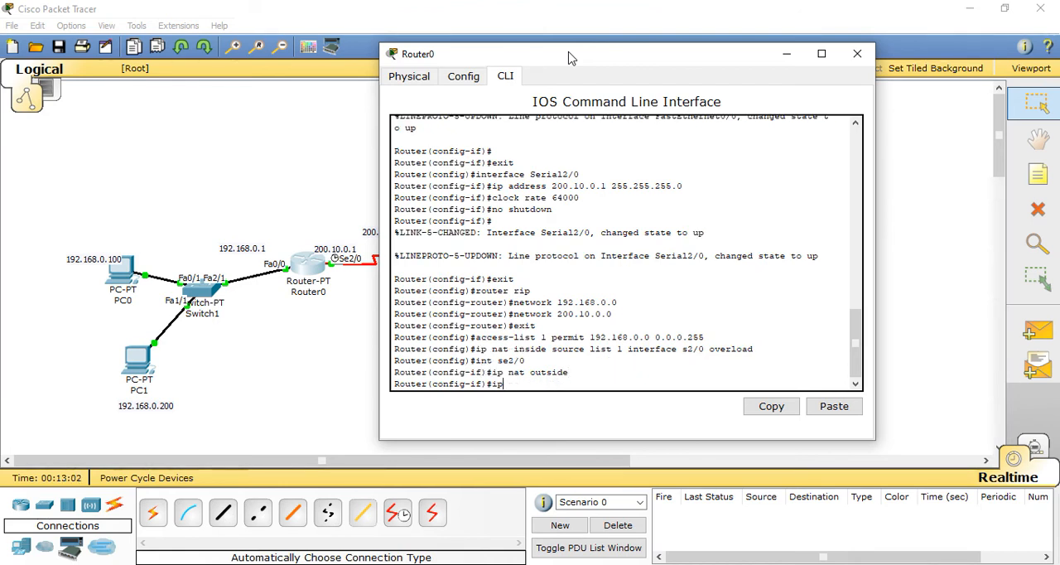
{"action": "key", "text": "Up"}
{"action": "key", "text": "Up"}
{"action": "key", "text": "Down"}
{"action": "key", "text": "Down"}
{"action": "key", "text": "Down"}
{"action": "key", "text": "Up"}
{"action": "key", "text": "BackSpace"}
{"action": "key", "text": "BackSpace"}
{"action": "key", "text": "BackSpace"}
{"action": "key", "text": "BackSpace"}
{"action": "key", "text": "BackSpace"}
{"action": "type", "text": "fa0/0"}
{"action": "key", "text": "Return"}
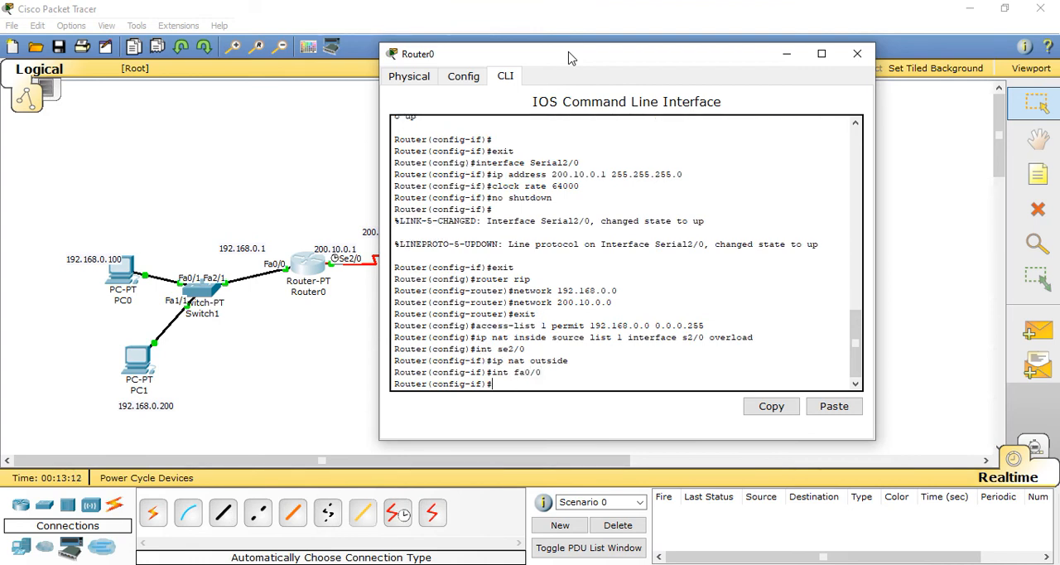
{"action": "key", "text": "Up"}
{"action": "key", "text": "Up"}
{"action": "key", "text": "BackSpace"}
{"action": "key", "text": "BackSpace"}
{"action": "key", "text": "BackSpace"}
{"action": "key", "text": "BackSpace"}
{"action": "key", "text": "BackSpace"}
{"action": "key", "text": "BackSpace"}
{"action": "type", "text": "i"}
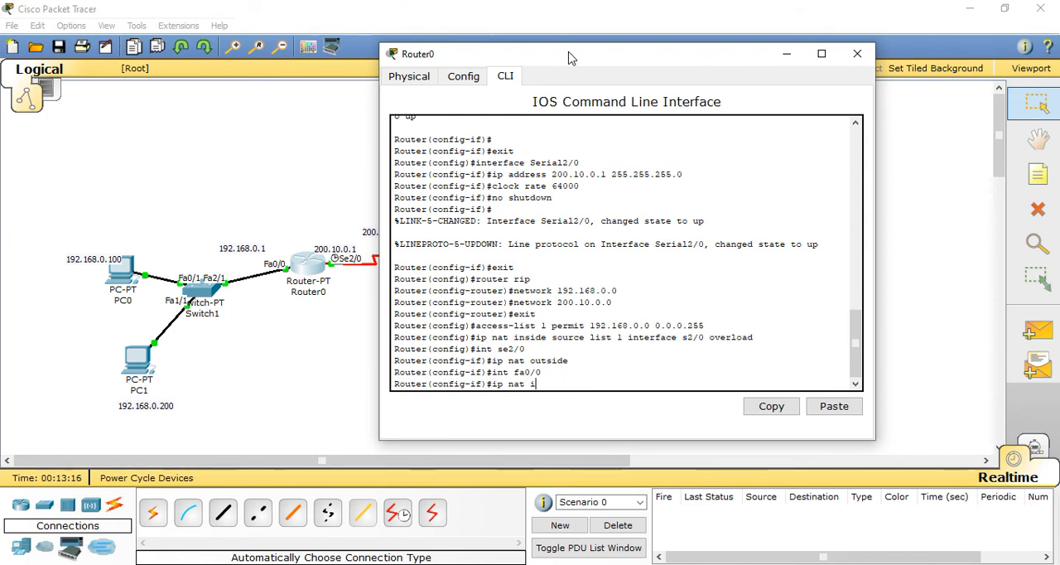
{"action": "type", "text": "nside"}
{"action": "key", "text": "Return"}
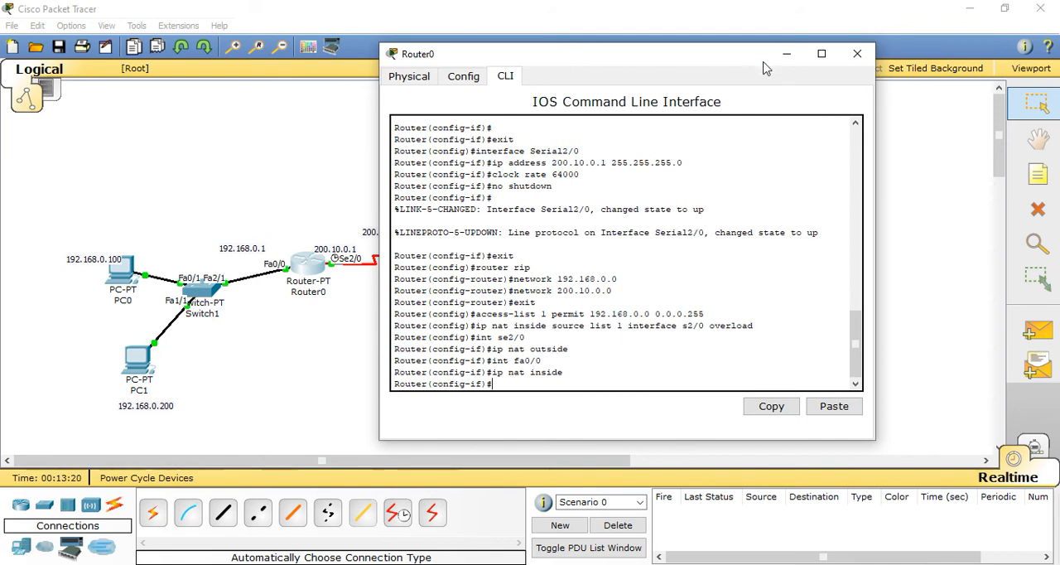
{"action": "left_click", "coordinate": [858, 55]}
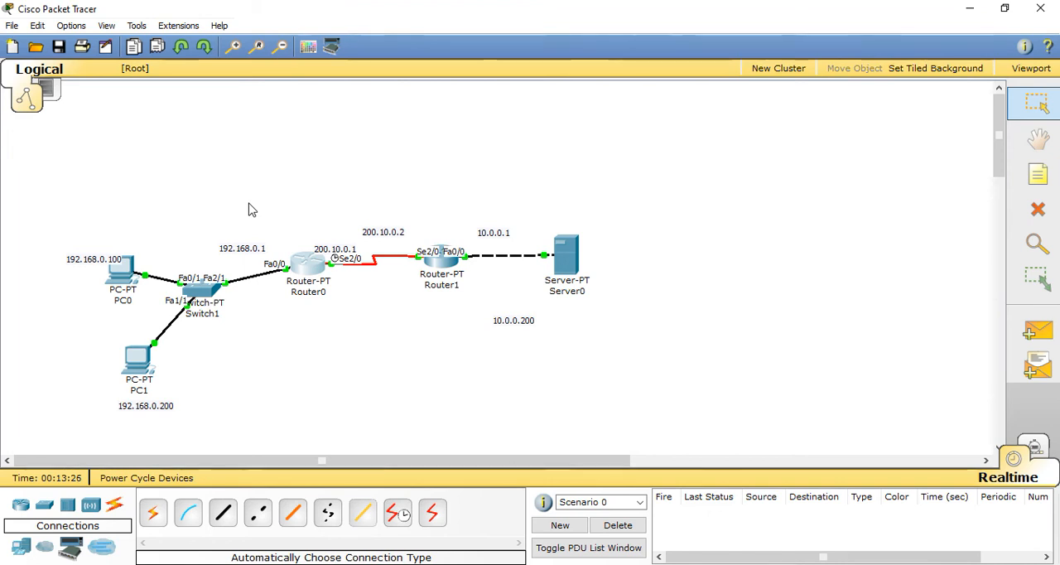
Step: Send a simple PDU from PC1 to Router1 to test connectivity
{"action": "left_click", "coordinate": [1037, 330]}
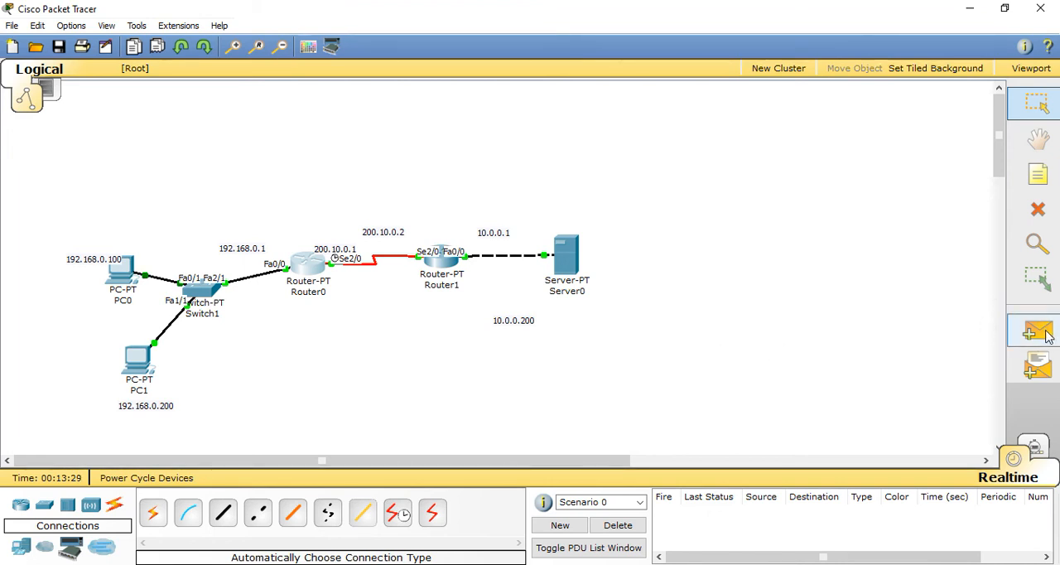
{"action": "left_click", "coordinate": [137, 364]}
{"action": "left_click", "coordinate": [439, 267]}
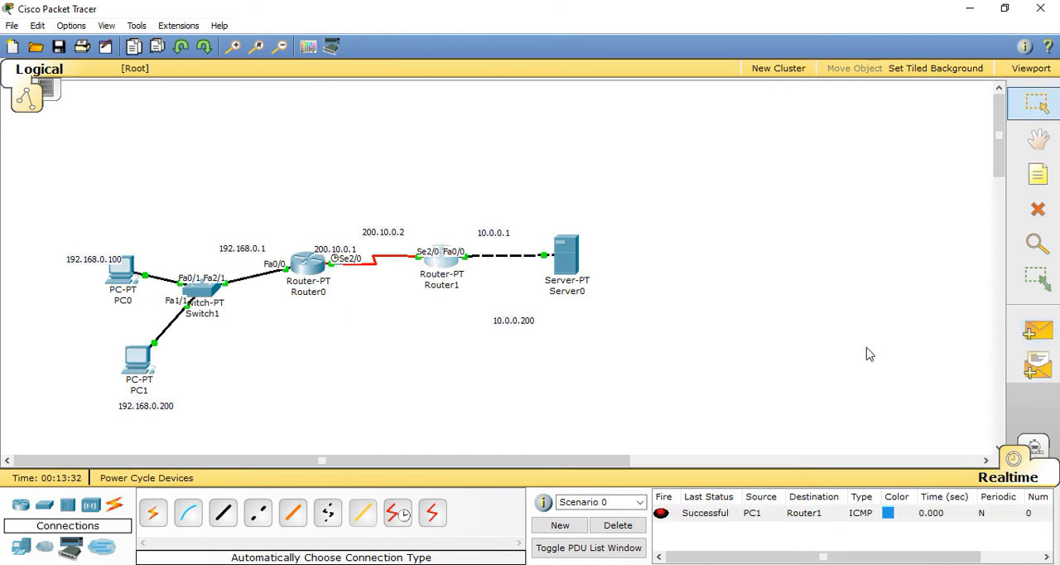
Step: Switch to Simulation mode and examine the source and destination IP addresses of the PDU at PC1
{"action": "left_click", "coordinate": [1034, 452]}
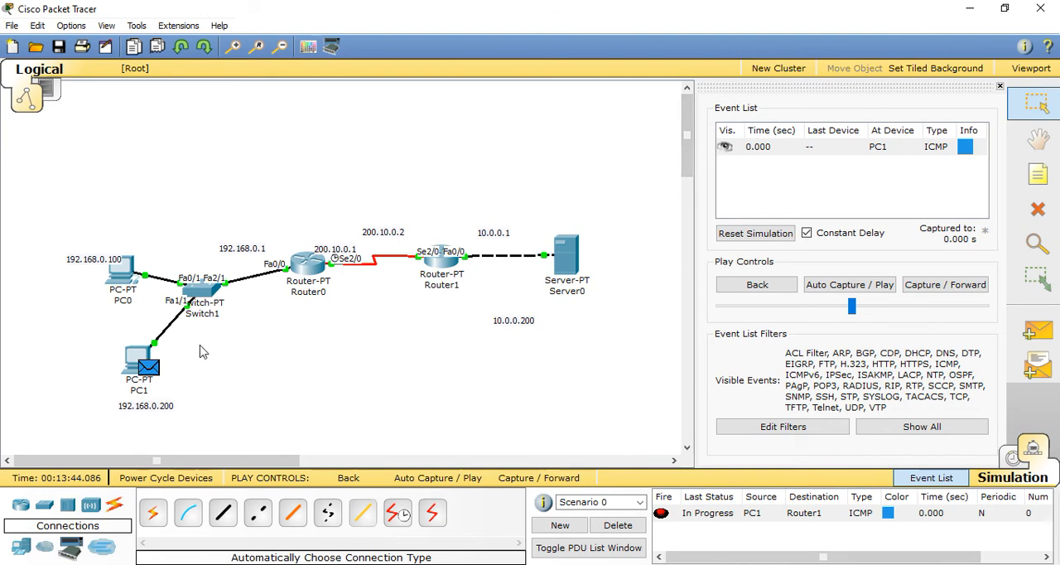
{"action": "left_click", "coordinate": [152, 367]}
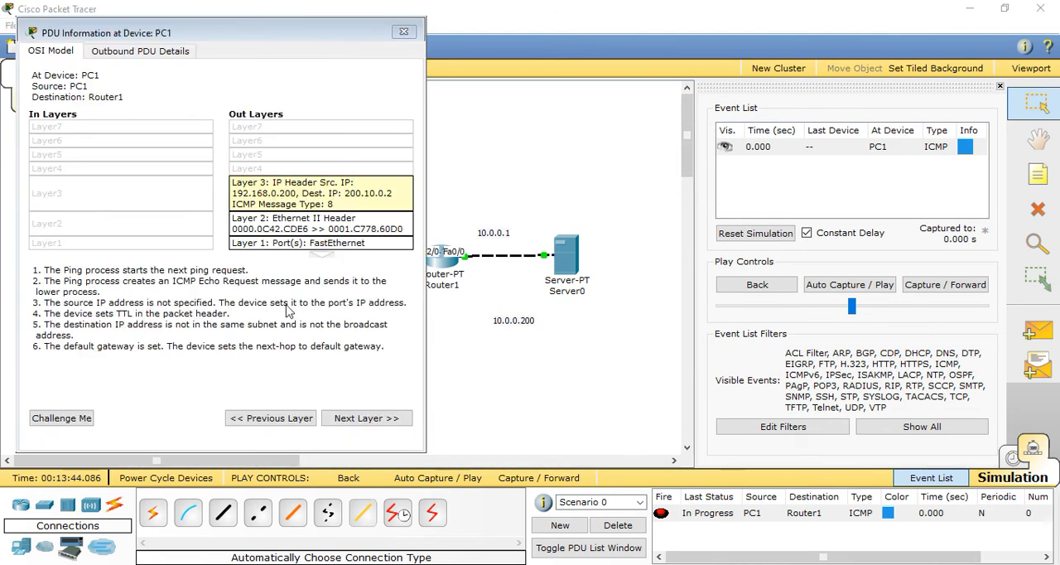
{"action": "left_click_drag", "start_coordinate": [285, 33], "coordinate": [756, 41]}
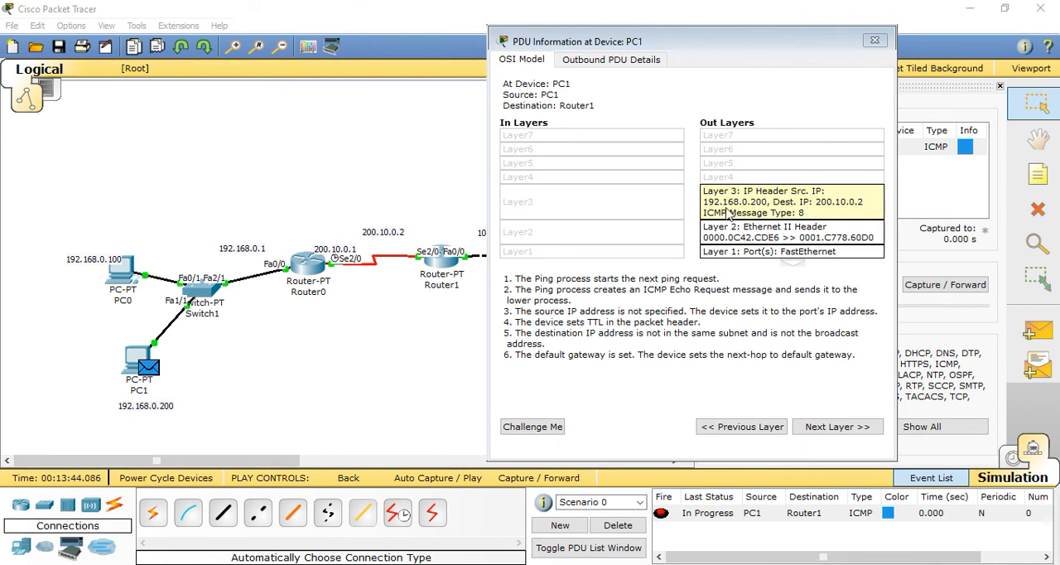
{"action": "left_click", "coordinate": [873, 39]}
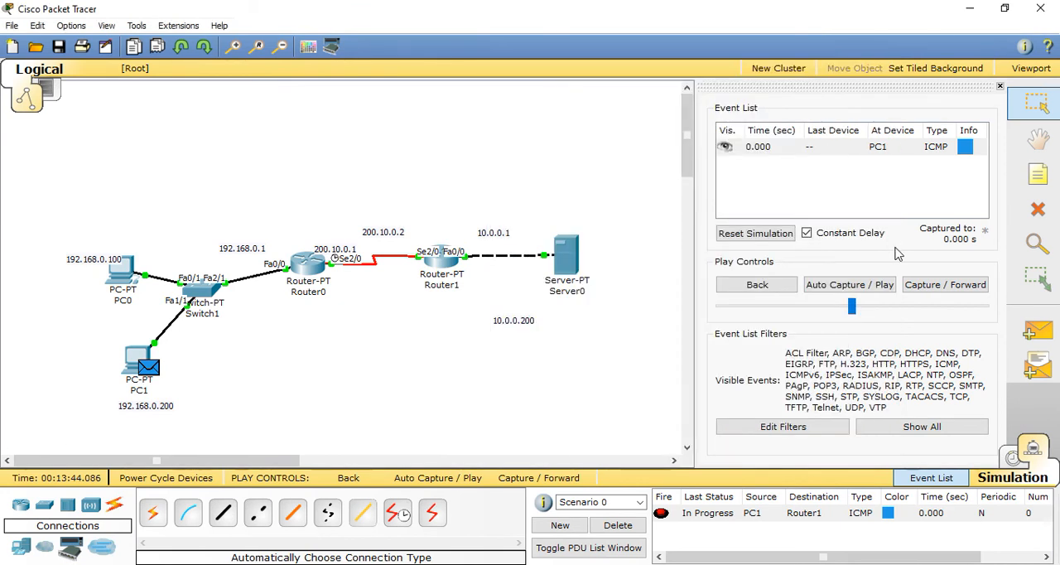
Step: Play the simulation and examine the PDU's inbound and outbound IP headers at Router0 to check the address translation
{"action": "left_click", "coordinate": [865, 285]}
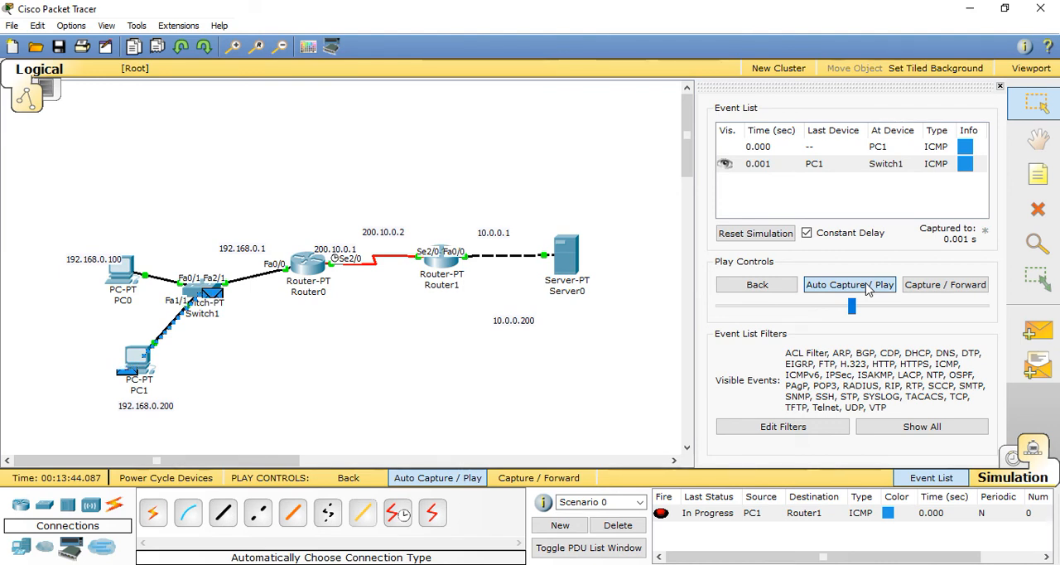
{"action": "left_click", "coordinate": [867, 286]}
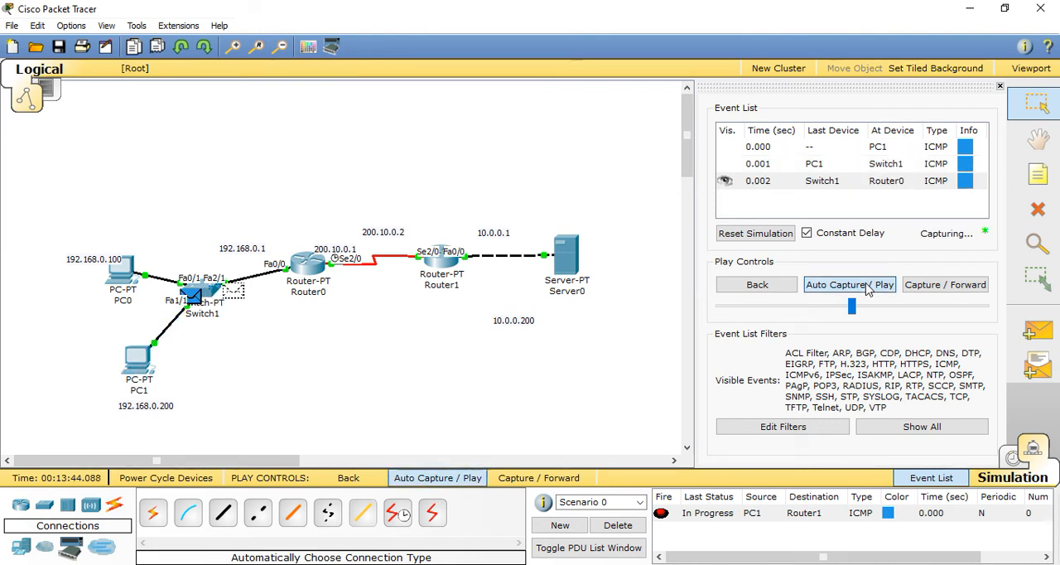
{"action": "left_click", "coordinate": [316, 270]}
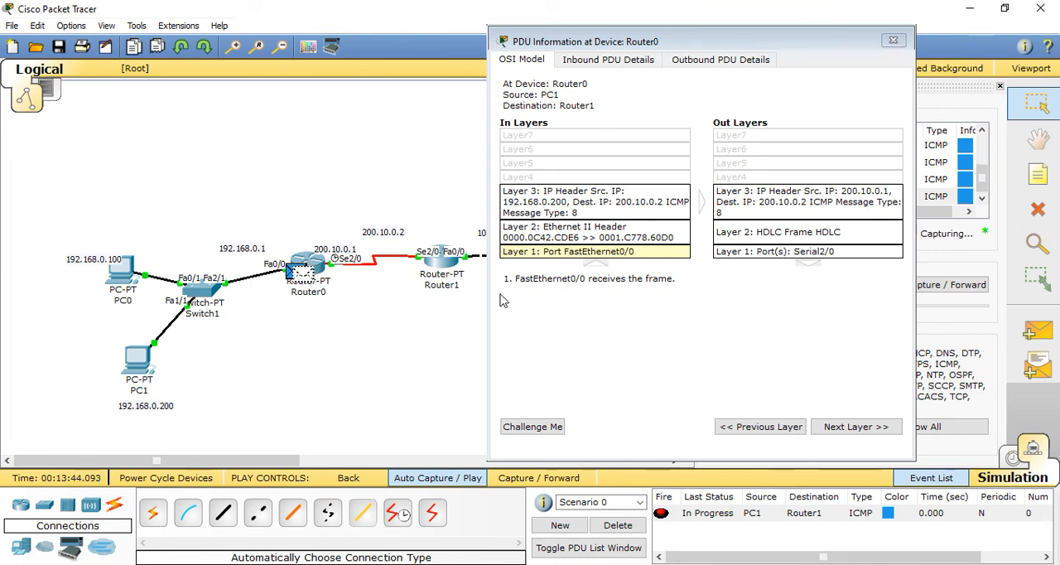
{"action": "left_click", "coordinate": [896, 40]}
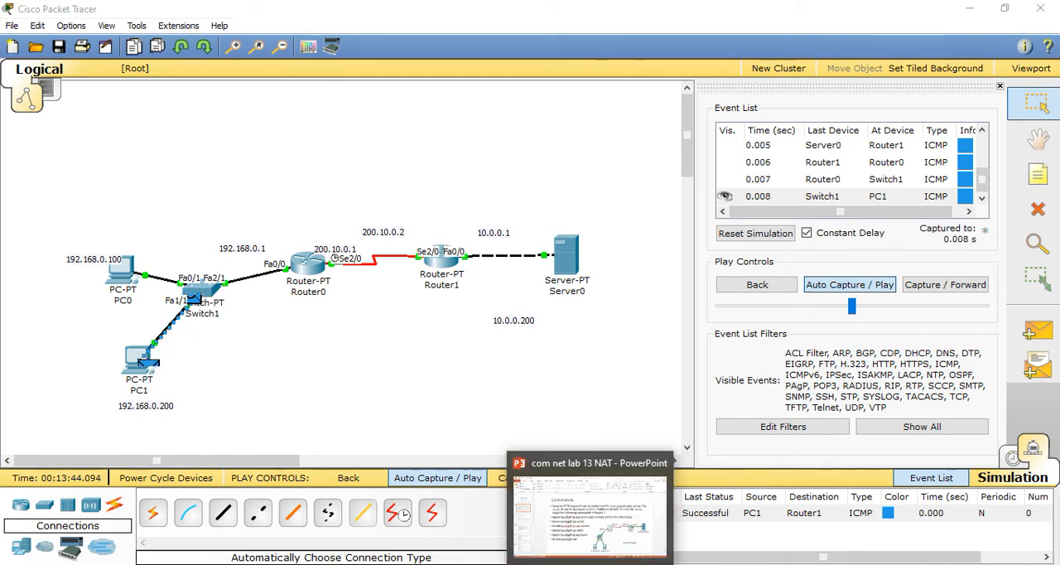
Step: Switch to the PowerPoint presentation and review slides 14 to 16 on webpage layout and HTML tags
{"action": "left_click", "coordinate": [631, 562]}
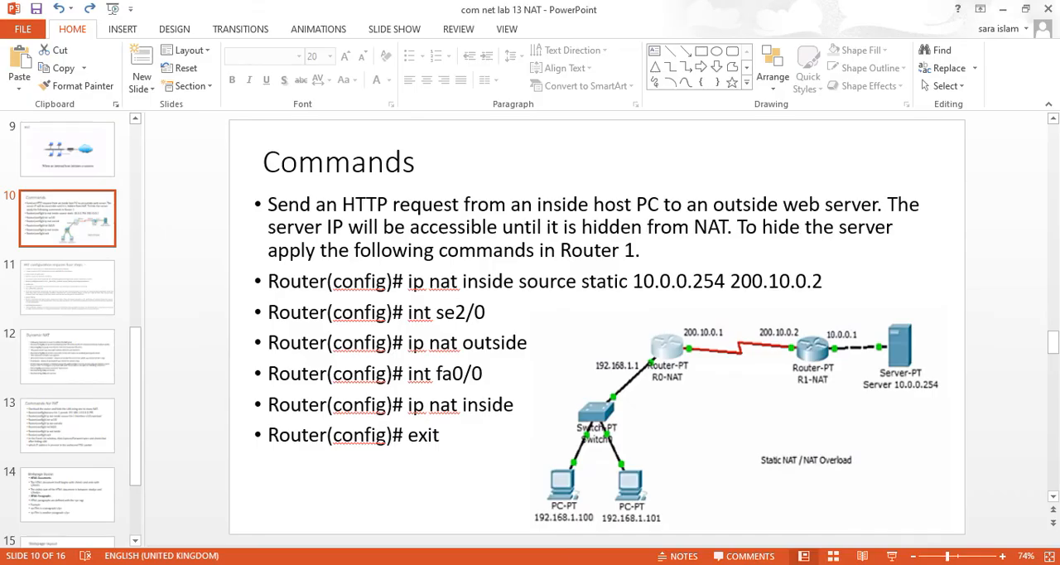
{"action": "scroll", "coordinate": [137, 428], "scroll_direction": "down", "scroll_amount": 2}
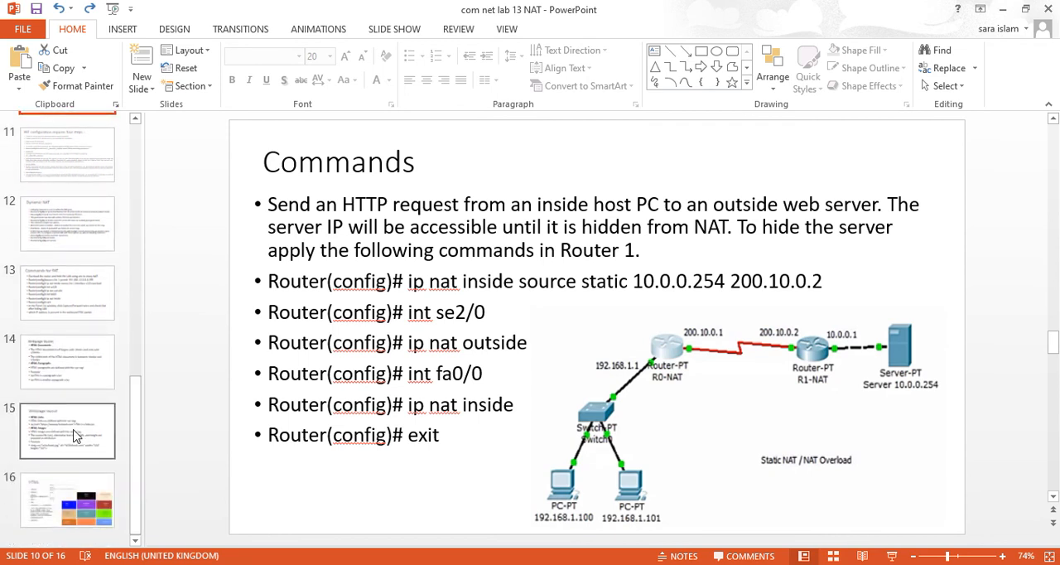
{"action": "left_click", "coordinate": [74, 436]}
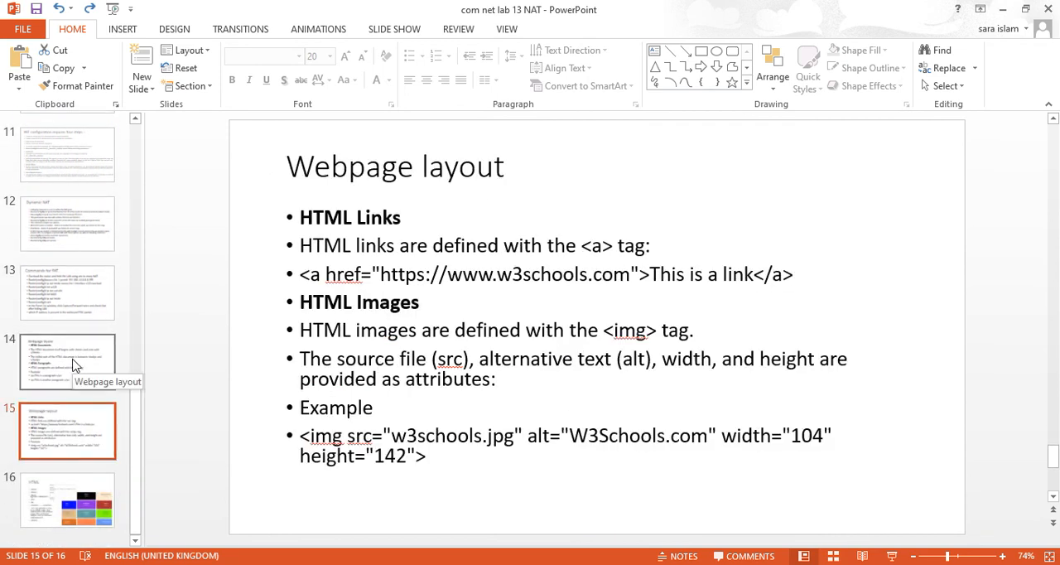
{"action": "left_click", "coordinate": [50, 300]}
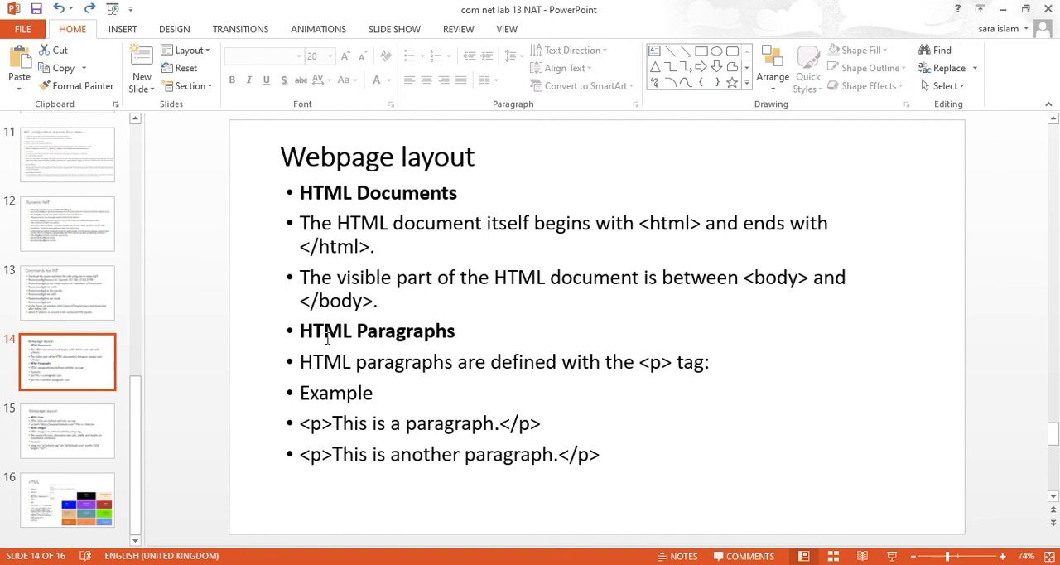
{"action": "left_click", "coordinate": [91, 439]}
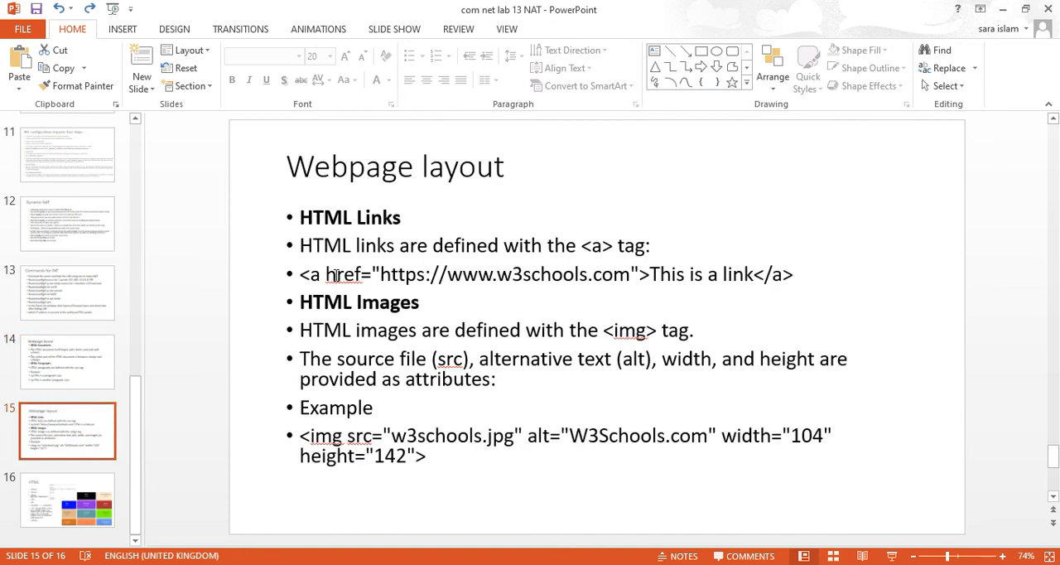
{"action": "left_click_drag", "start_coordinate": [312, 274], "coordinate": [795, 274]}
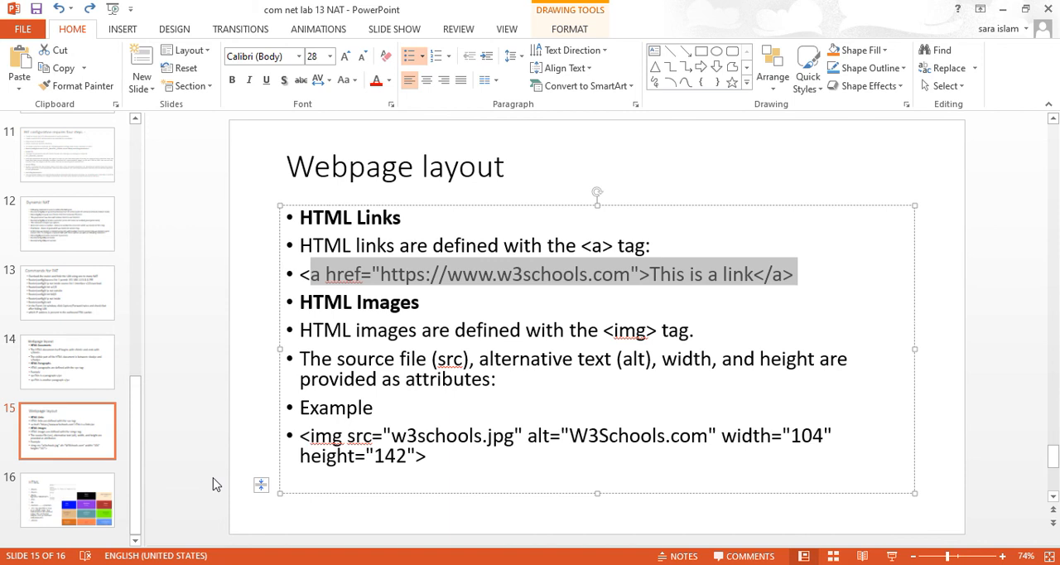
{"action": "scroll", "coordinate": [248, 483], "scroll_direction": "down", "scroll_amount": 2}
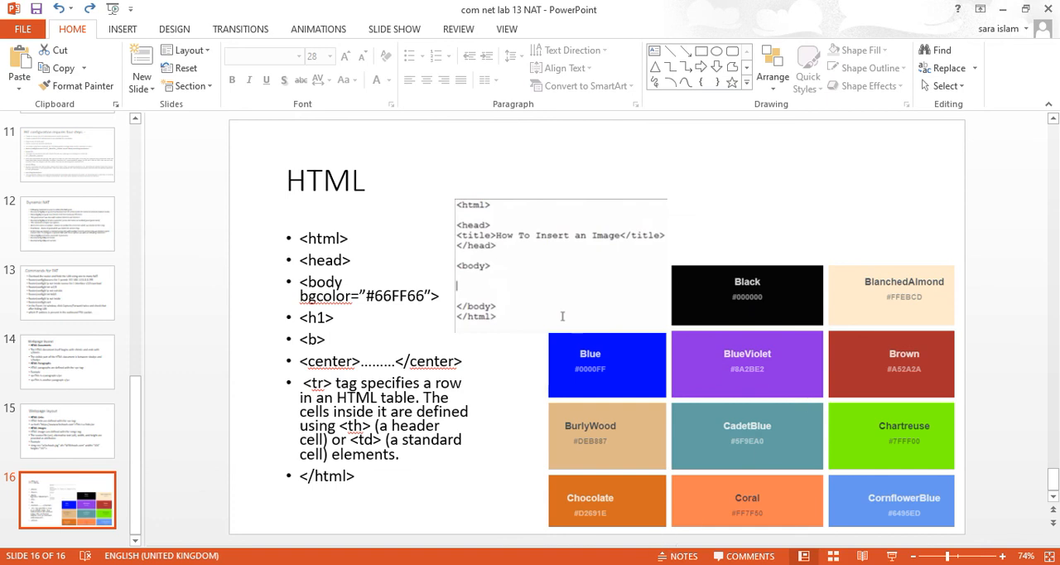
Step: Return to Cisco Packet Tracer, switch to Realtime mode and delete the PDU scenario
{"action": "left_click", "coordinate": [630, 563]}
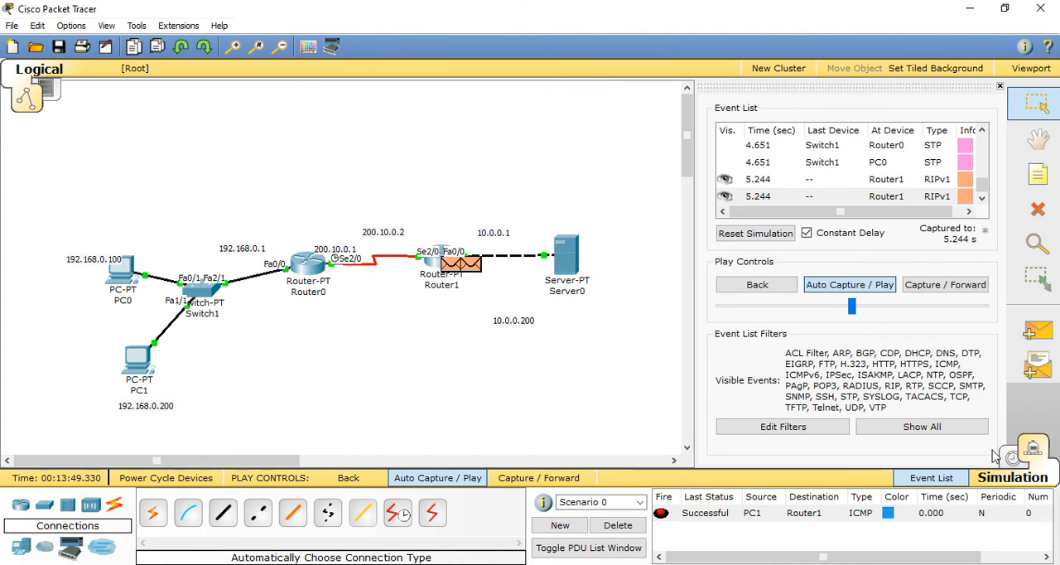
{"action": "left_click", "coordinate": [1017, 461]}
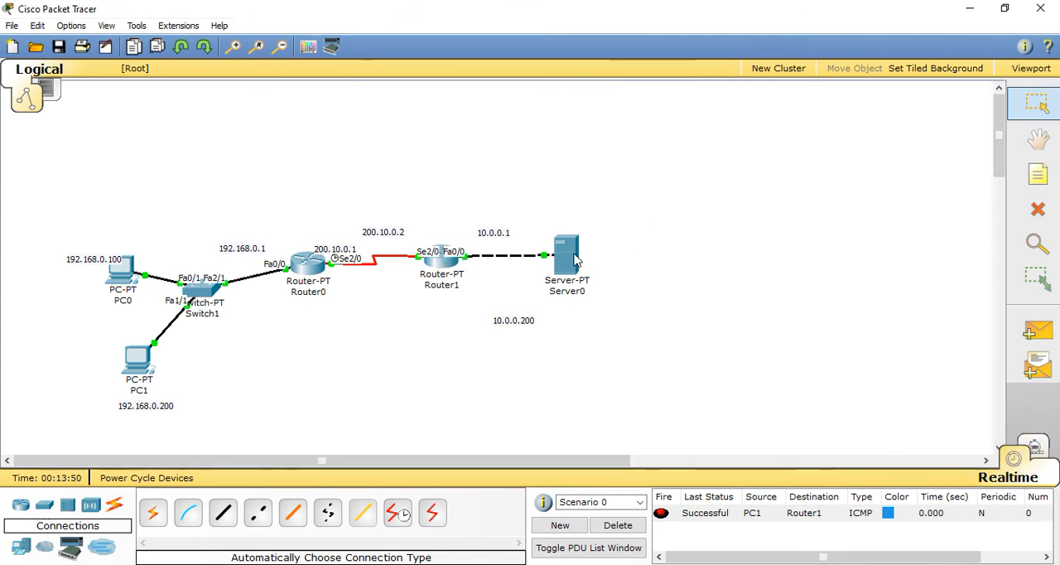
{"action": "left_click", "coordinate": [618, 525]}
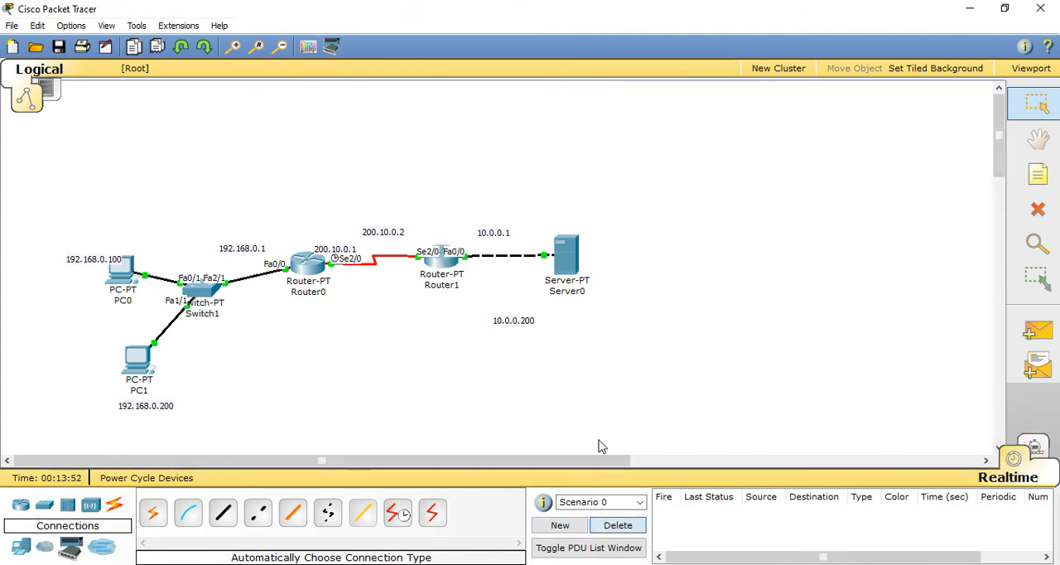
Step: Open Server0's HTTP service configuration with the index.html page code
{"action": "left_click", "coordinate": [567, 258]}
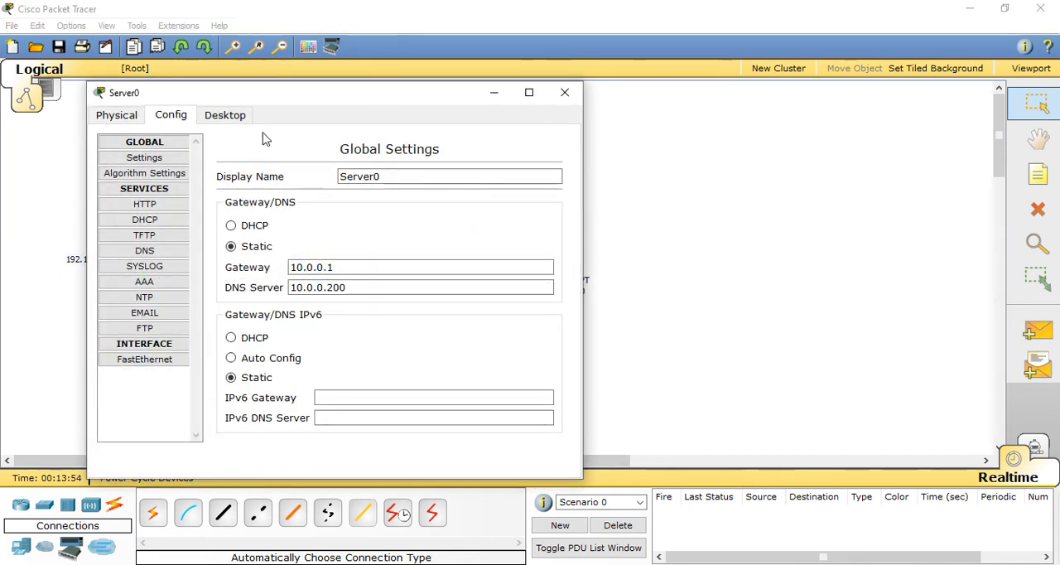
{"action": "left_click", "coordinate": [239, 121]}
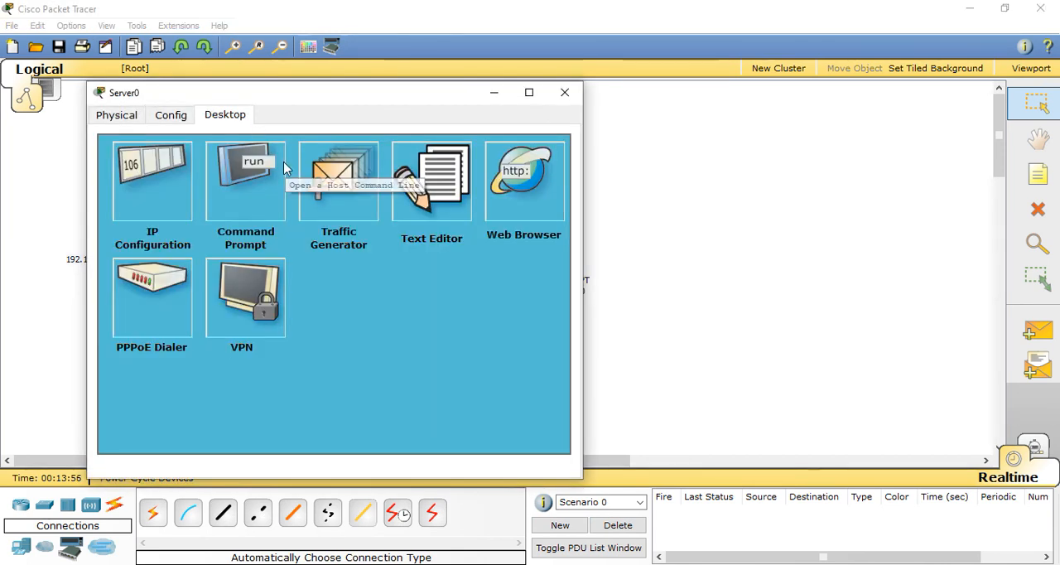
{"action": "left_click", "coordinate": [533, 200]}
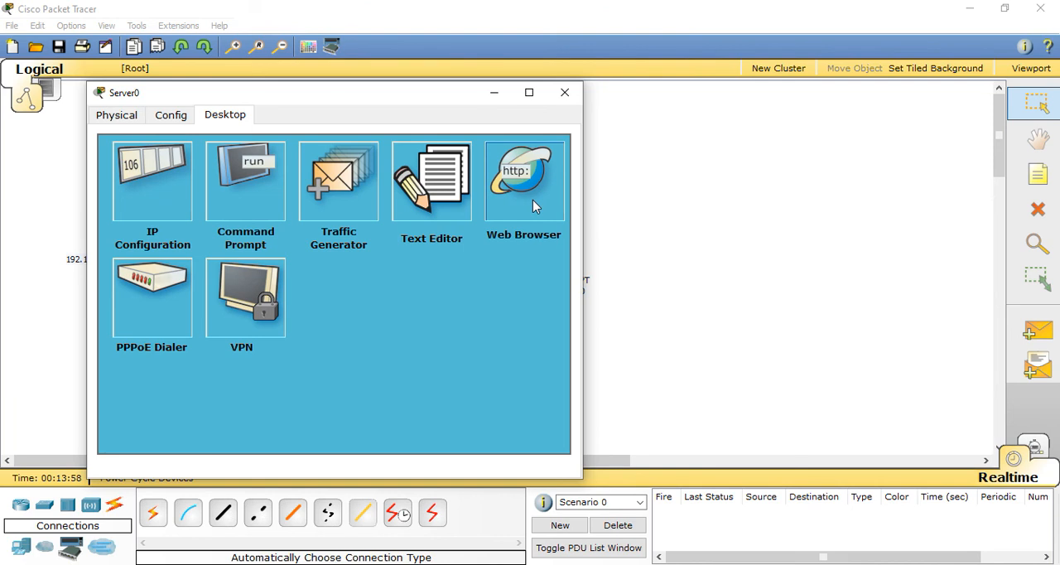
{"action": "left_click", "coordinate": [556, 154]}
{"action": "left_click", "coordinate": [170, 115]}
{"action": "left_click", "coordinate": [139, 205]}
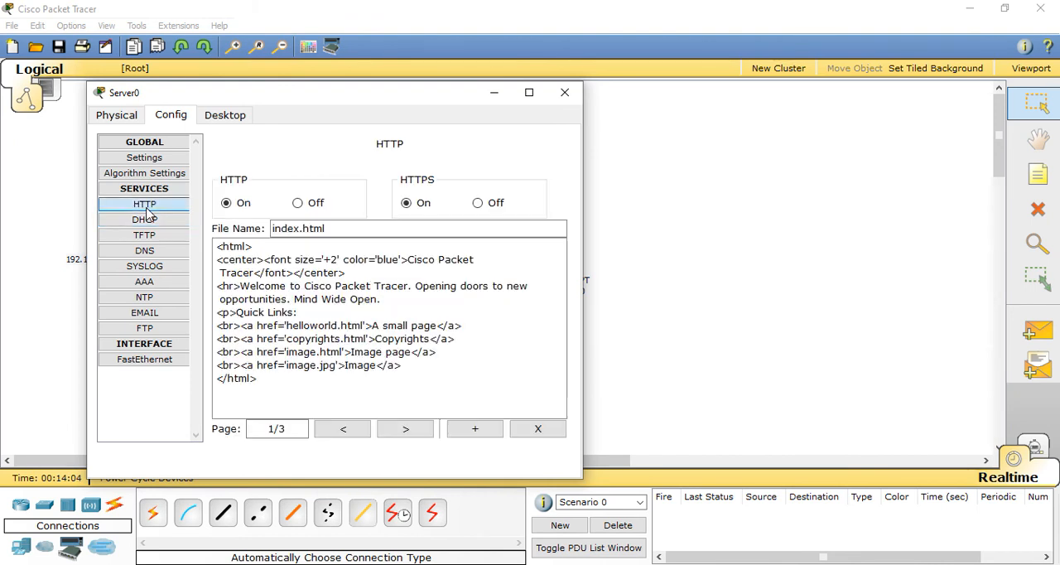